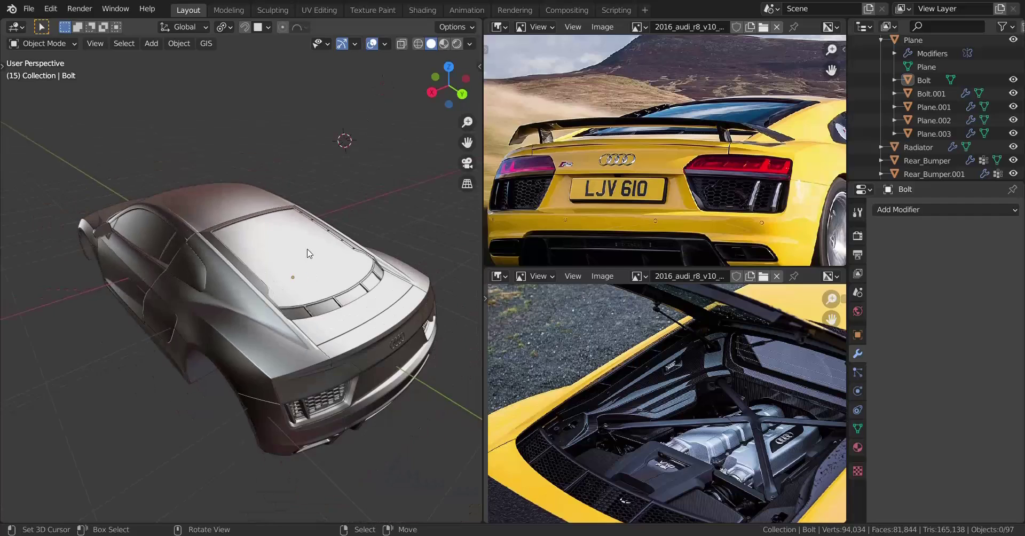
Hide the rear window glass and examine the engine bay underneath
middle_click_drag(343, 232, 253, 247)
scroll(242, 313, "up", 5)
left_click(276, 278)
key("h")
scroll(312, 284, "down", 2)
scroll(286, 284, "up", 3)
scroll(288, 273, "down", 3)
middle_click_drag(166, 264, 211, 283)
scroll(210, 283, "up", 4)
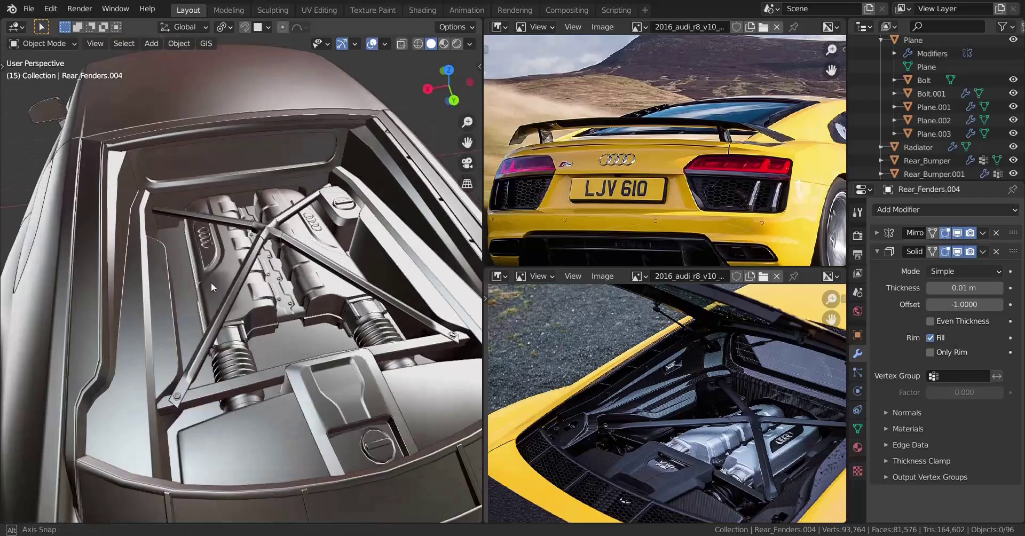
scroll(290, 209, "down", 3)
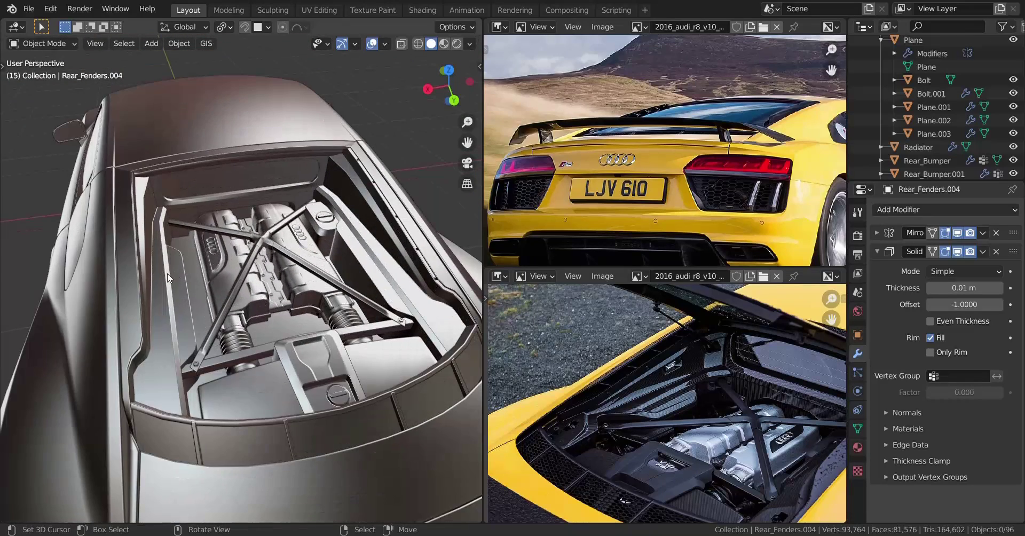
Hide the side windows, then reveal all hidden objects and clear the selection
middle_click_drag(167, 278, 347, 372)
scroll(165, 383, "up", 3)
scroll(274, 334, "down", 5)
scroll(348, 373, "up", 4)
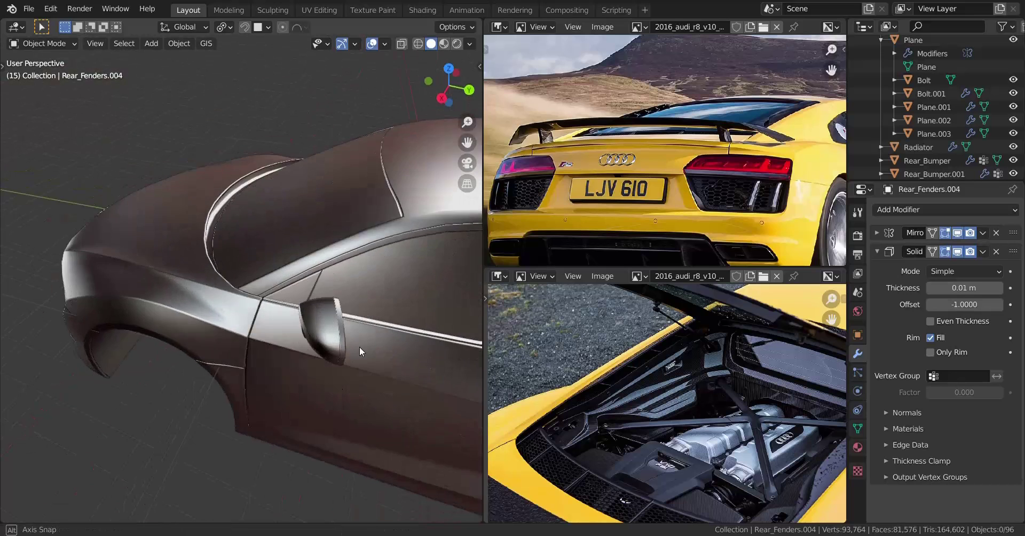
middle_click_drag(366, 319, 155, 383)
left_click(177, 310)
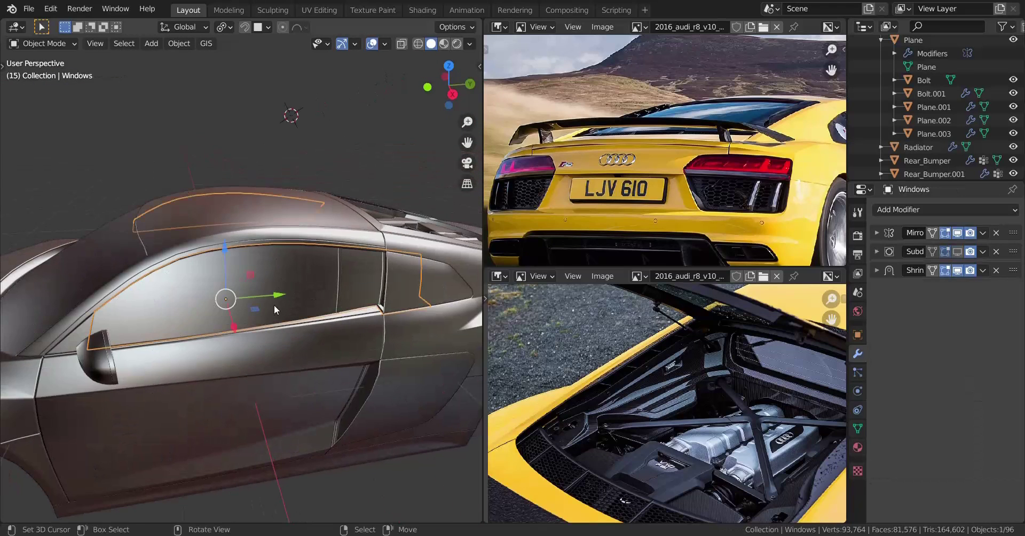
key("h")
scroll(274, 305, "down", 3)
middle_click_drag(335, 301, 315, 335)
key("alt+h")
key("alt+a")
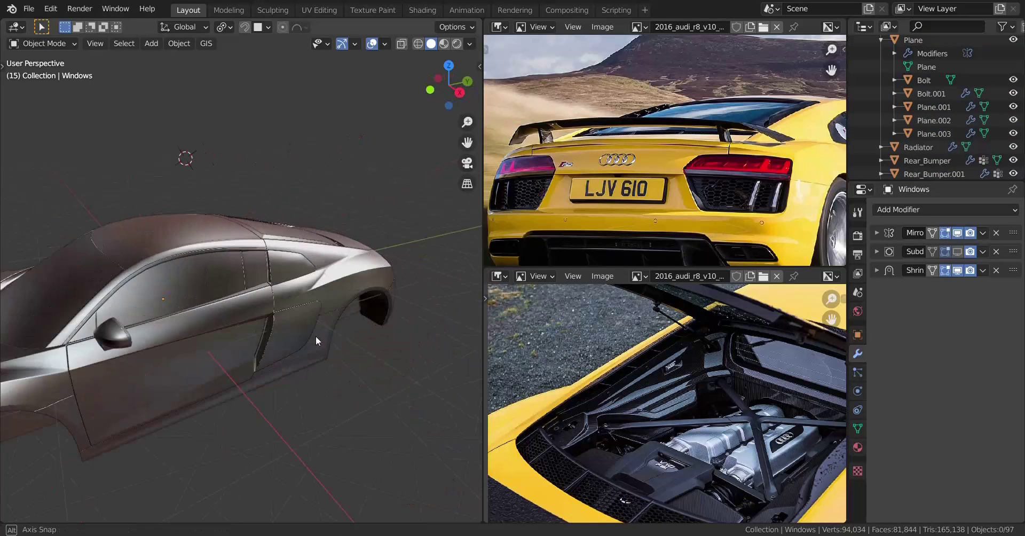
Examine the car body's front and side, and compare it with the rear reference photo
middle_click_drag(236, 328, 294, 344)
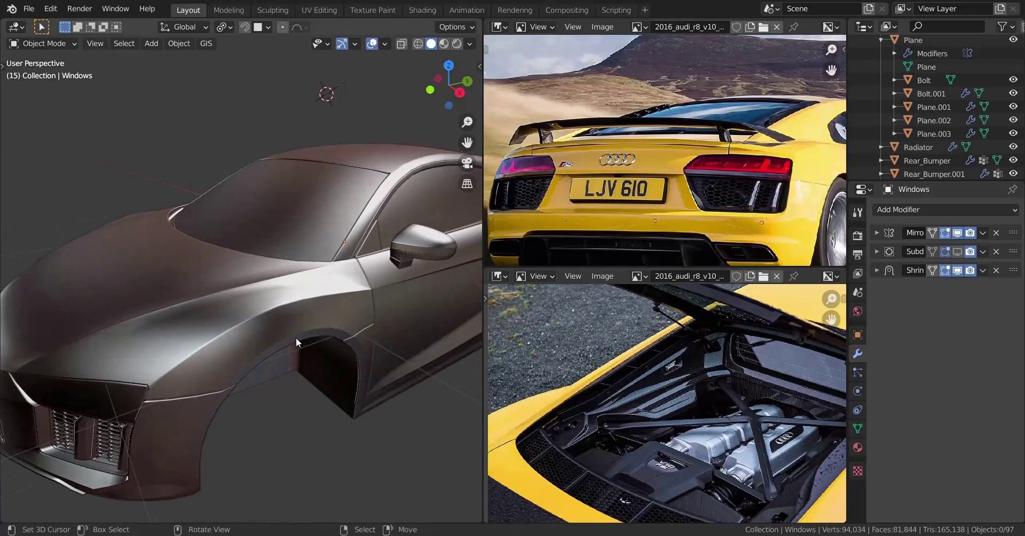
scroll(295, 337, "down", 5)
middle_click_drag(274, 304, 300, 354)
scroll(300, 300, "up", 4)
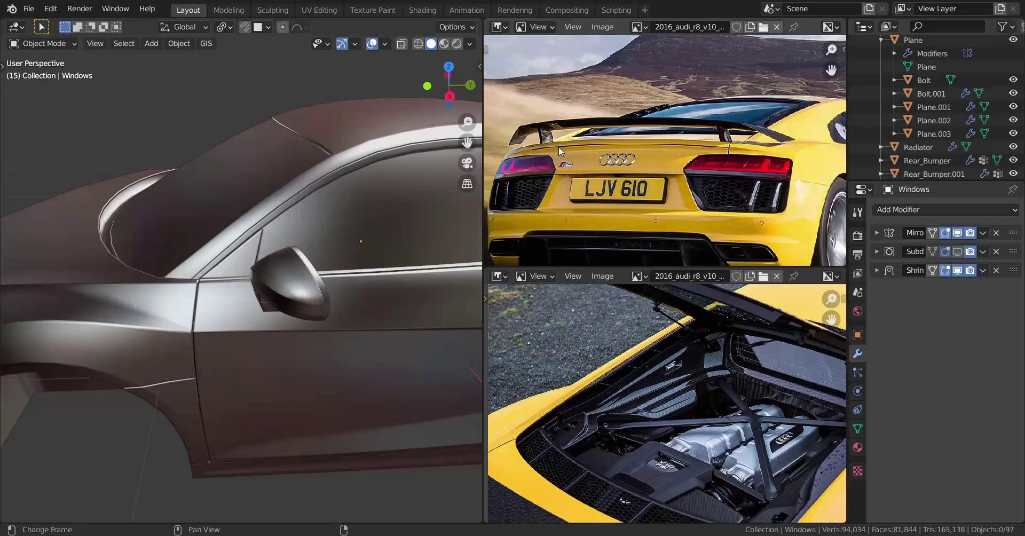
scroll(567, 167, "up", 1)
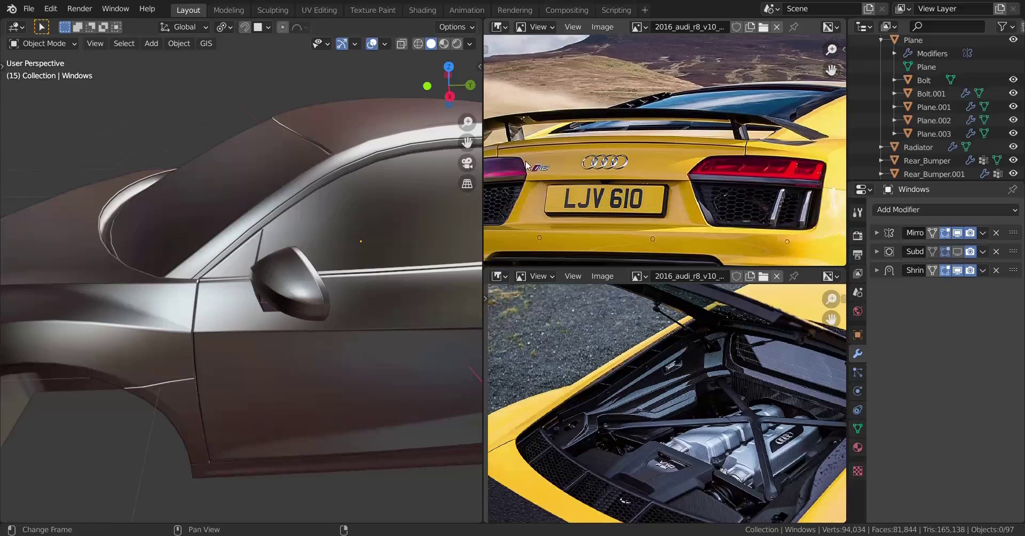
scroll(542, 172, "down", 2)
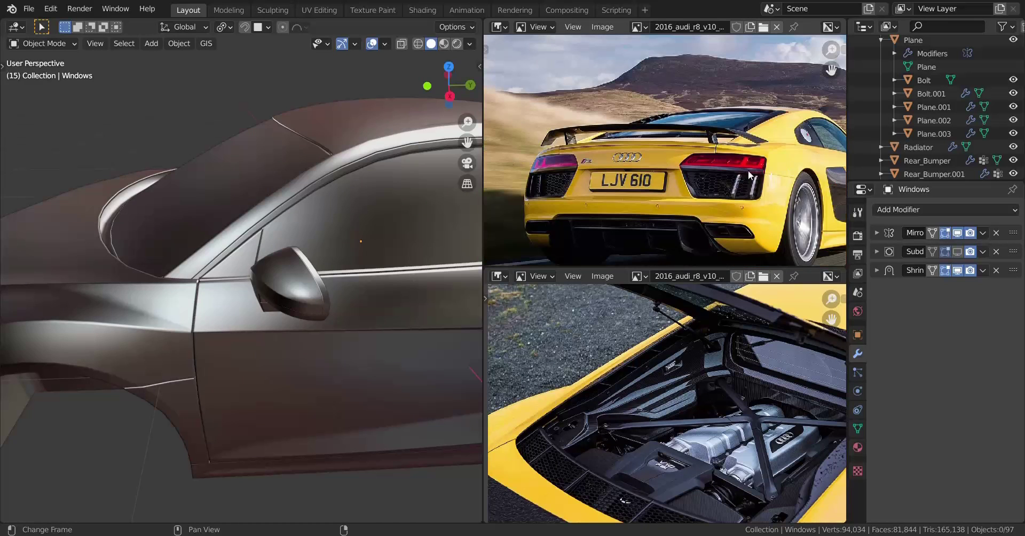
scroll(749, 176, "up", 1)
middle_click_drag(208, 256, 266, 313)
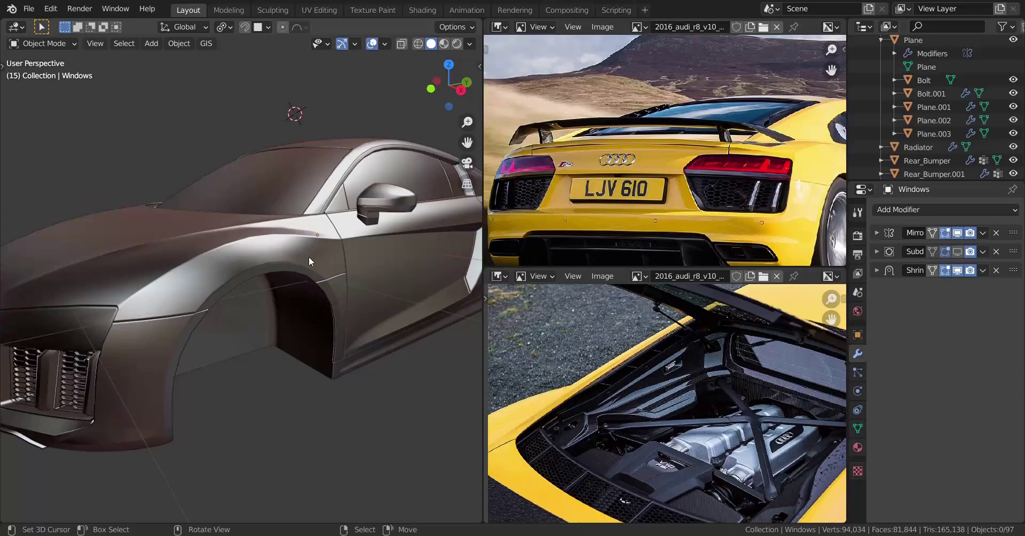
scroll(274, 348, "down", 3)
middle_click_drag(255, 330, 264, 361)
scroll(263, 361, "up", 2)
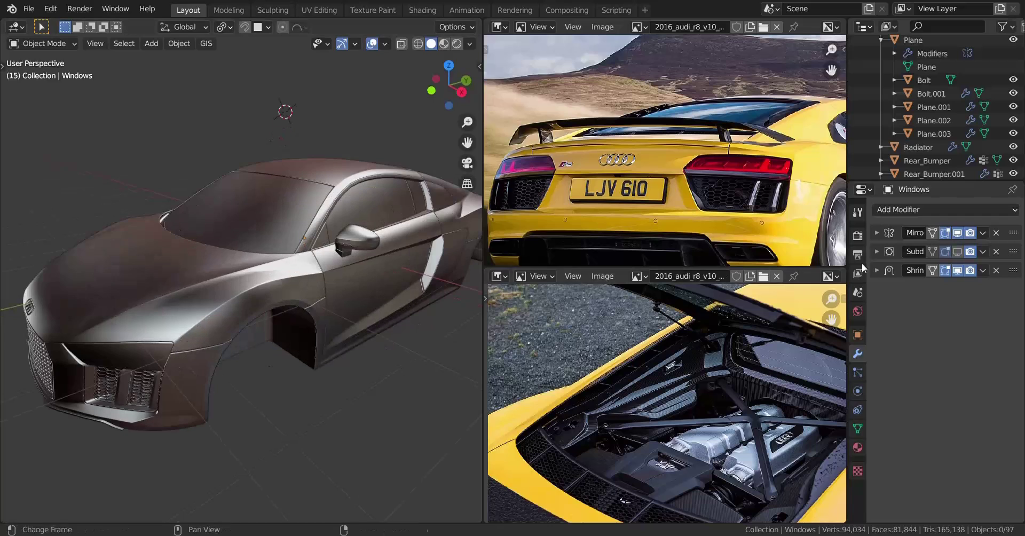
Replace the engine bay reference photo with 2016_audi_r8_v10_plus_uk_10_1600x1200.jpg and frame the V10 badge
left_click(763, 276)
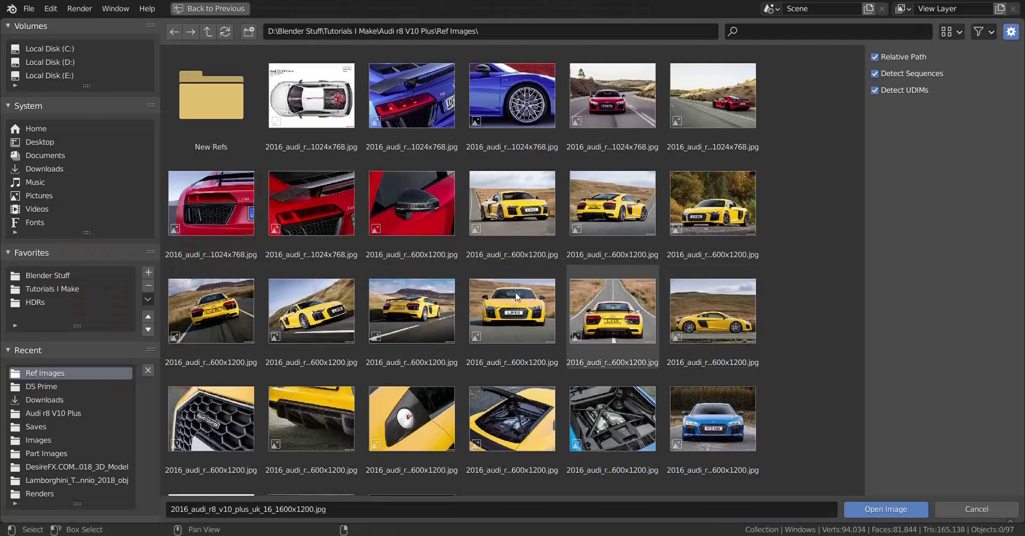
scroll(486, 294, "down", 3)
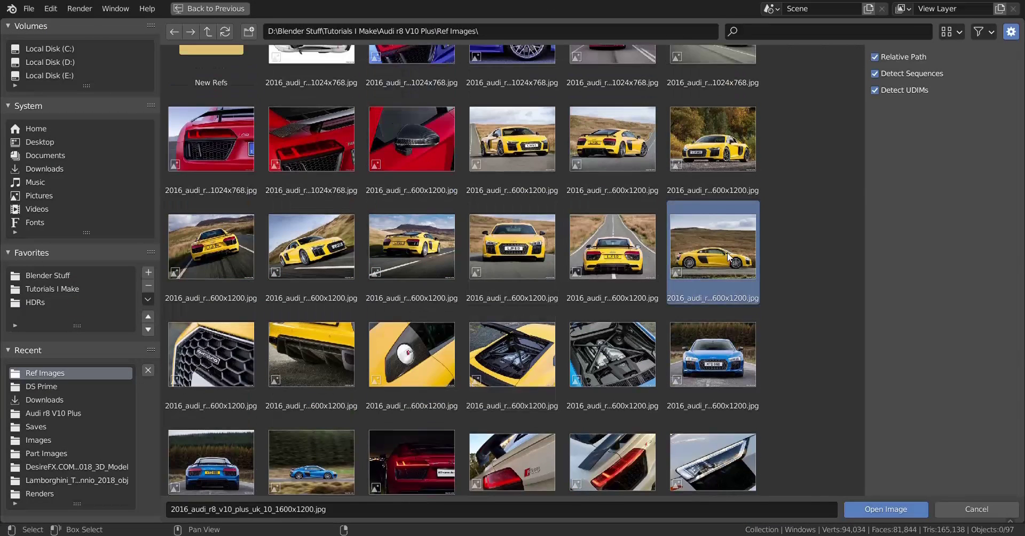
double_click(730, 257)
middle_click_drag(703, 368, 660, 429)
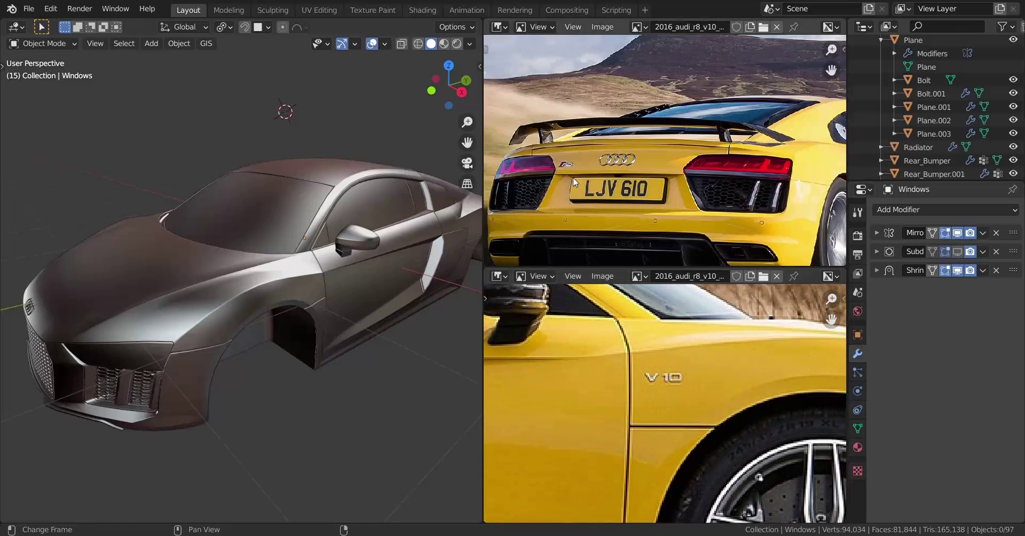
In the back view, duplicate one edge of the trunk's lower crease, place it higher on the panel and separate it into its own object
middle_click_drag(341, 299, 184, 300)
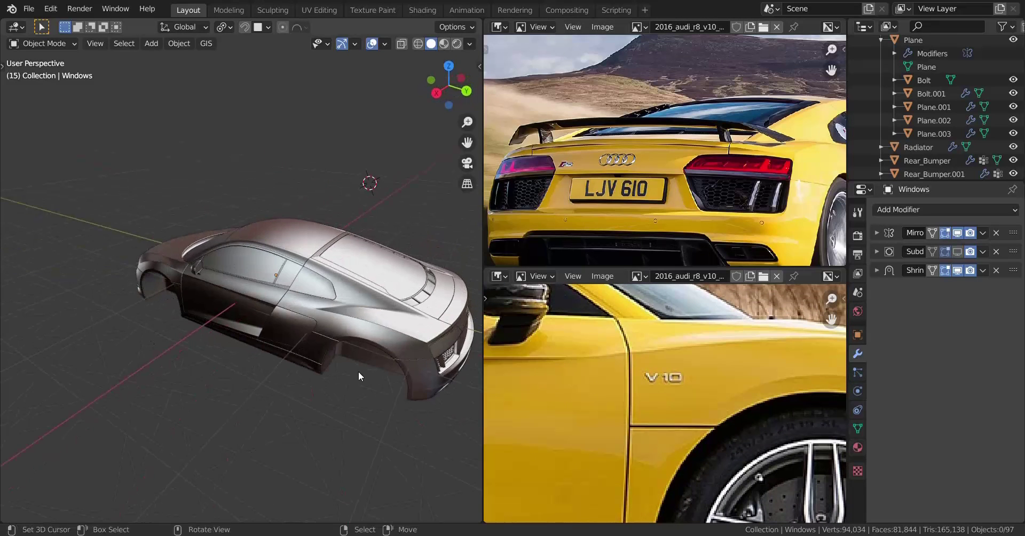
middle_click_drag(357, 371, 259, 339)
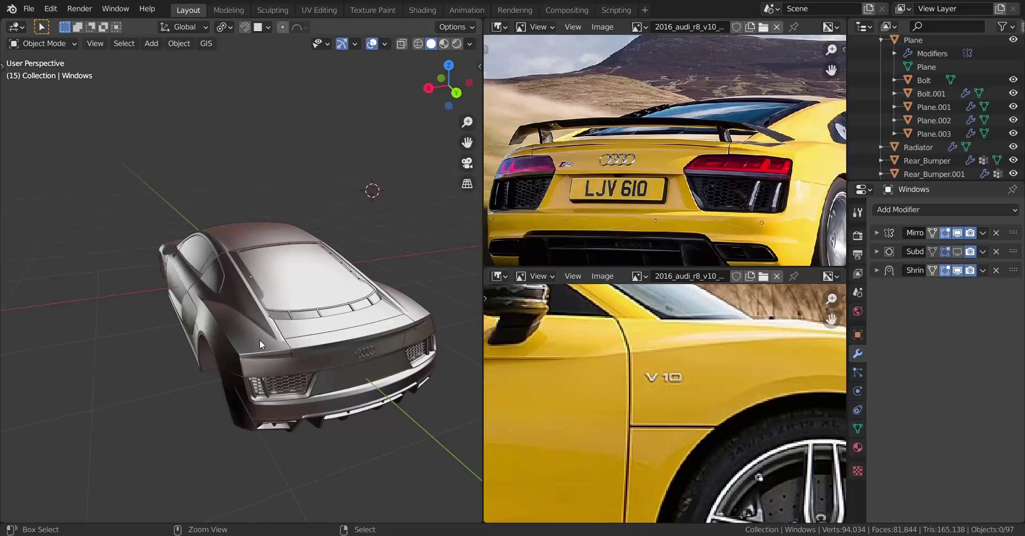
key("ctrl+KP_1")
scroll(345, 365, "up", 5)
scroll(344, 366, "up", 6)
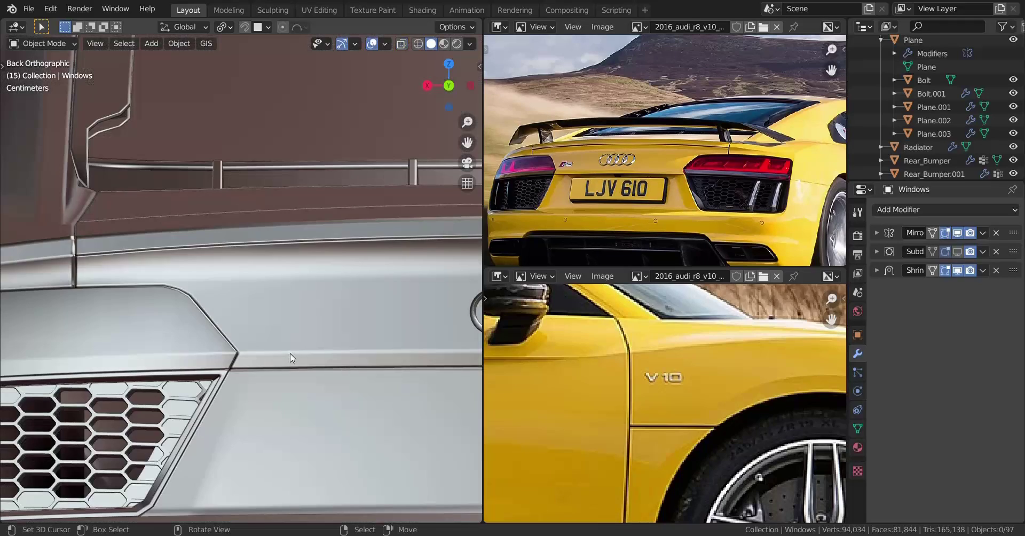
left_click(299, 353)
key("Tab")
scroll(289, 328, "up", 3)
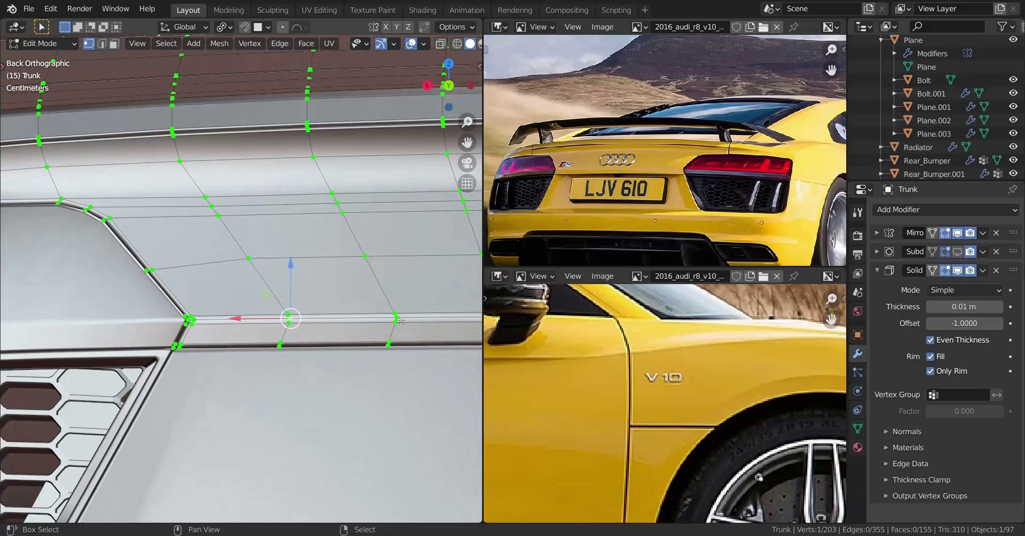
key("shift+d")
left_click(377, 263)
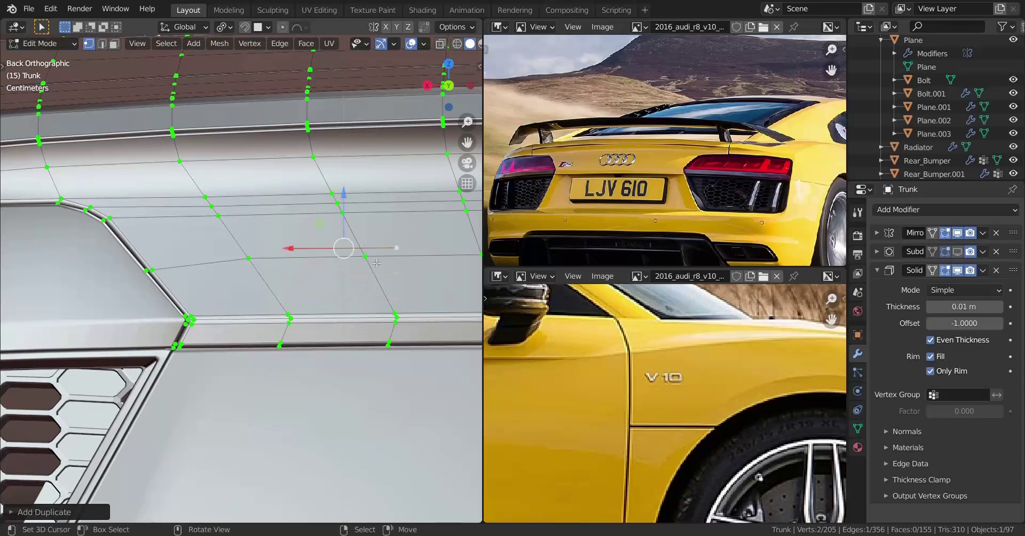
key("p")
left_click(373, 258)
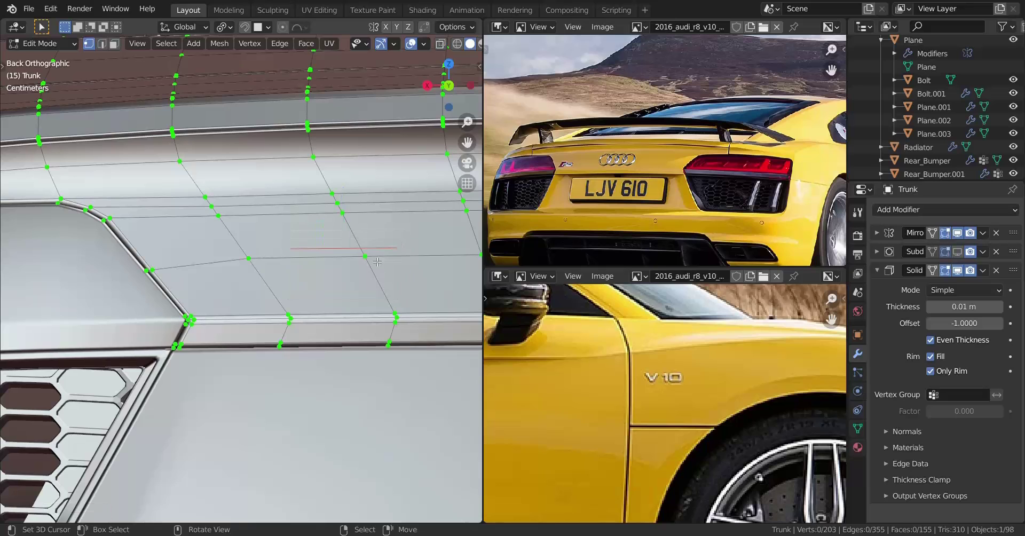
Select the separated edge object and remove its Mirror, Subdivision and Solidify modifiers
key("Tab")
left_click(352, 249)
scroll(352, 248, "down", 2)
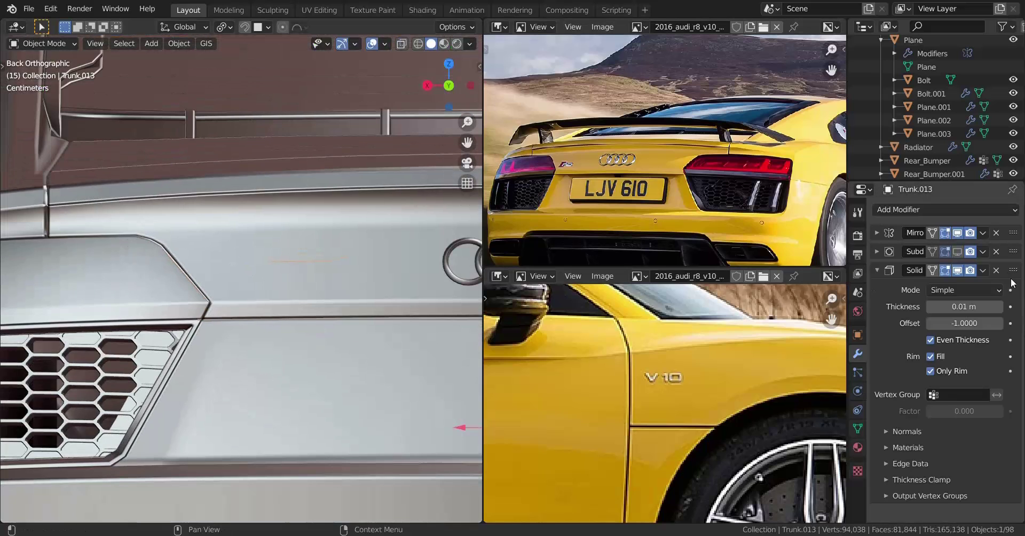
left_click(996, 233)
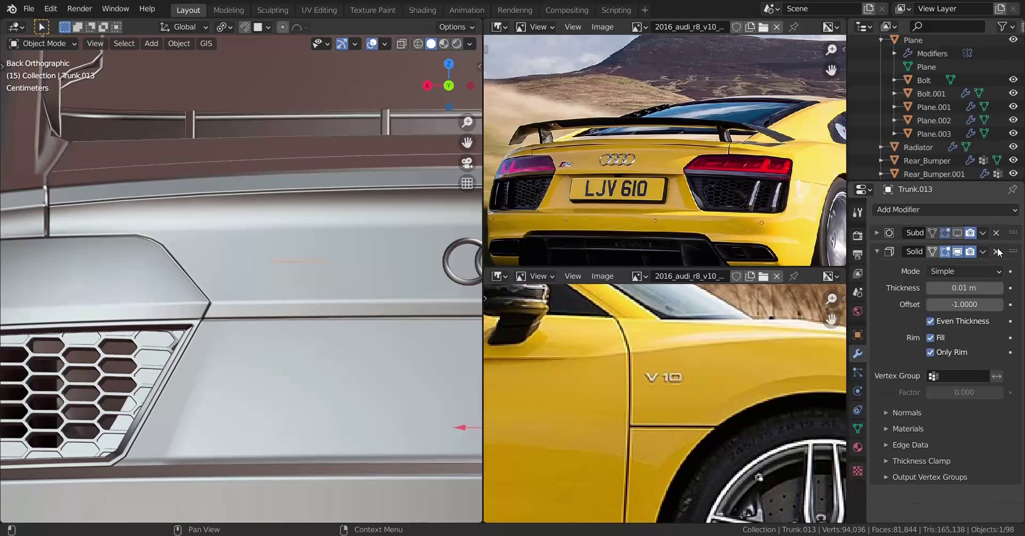
left_click(996, 252)
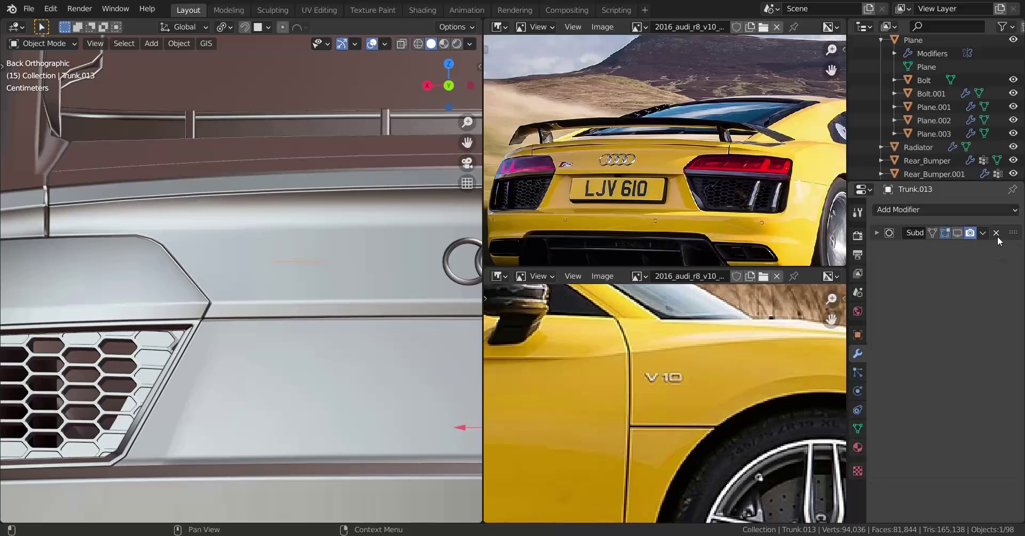
left_click(996, 232)
Open the separated edge for mesh editing with both vertices selected and display the model in wireframe
scroll(210, 315, "up", 3)
middle_click_drag(267, 265, 239, 325, "shift")
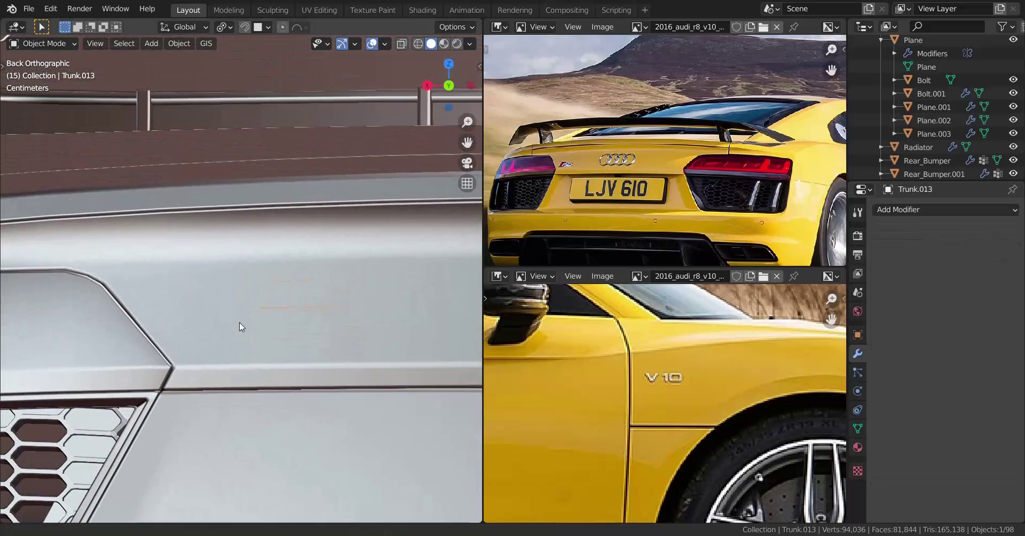
key("Tab")
scroll(390, 325, "up", 3)
middle_click_drag(391, 324, 365, 256, "shift")
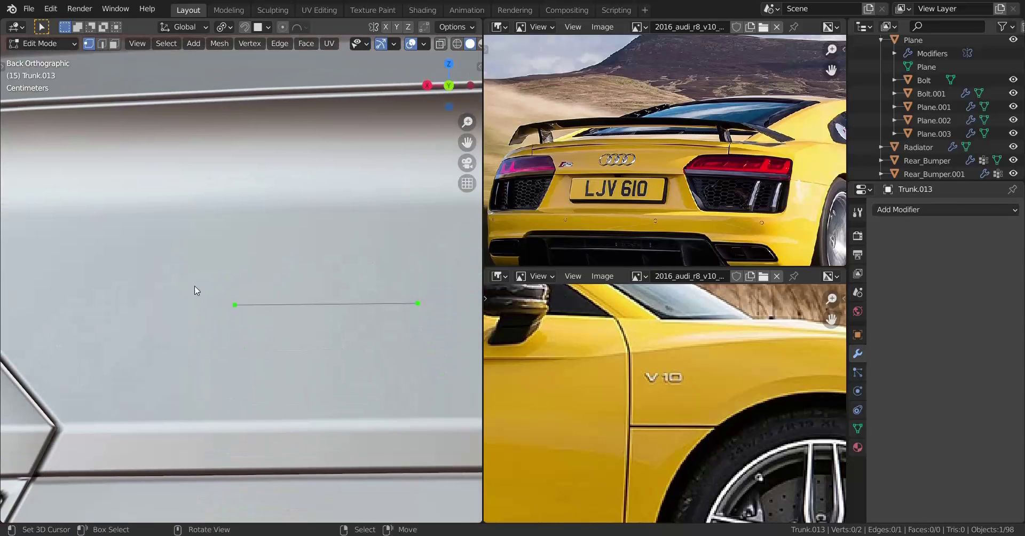
key("shift+z")
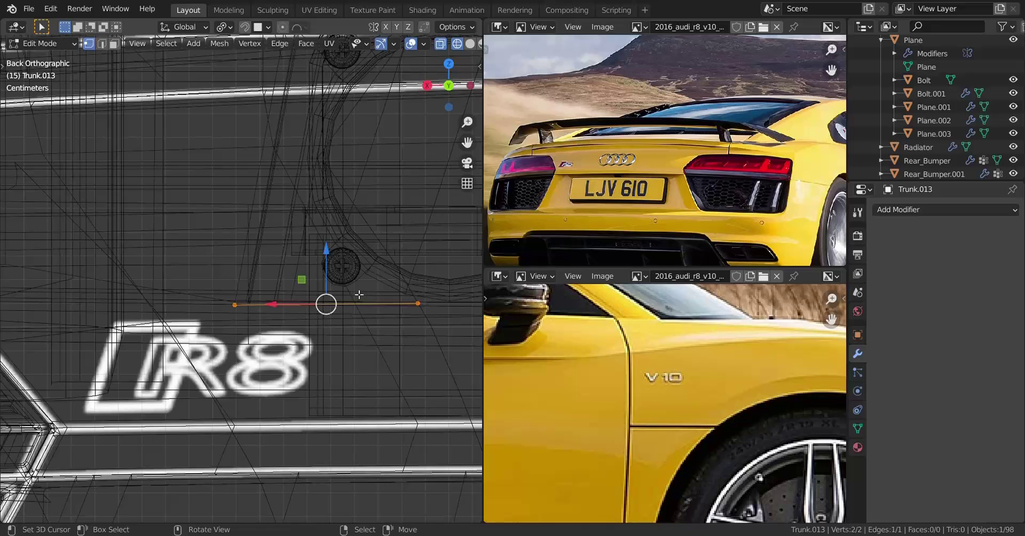
Check the R8 badge in the rear reference photo and move the edge onto the lower-left corner of the R8 emblem outline
scroll(648, 171, "up", 5)
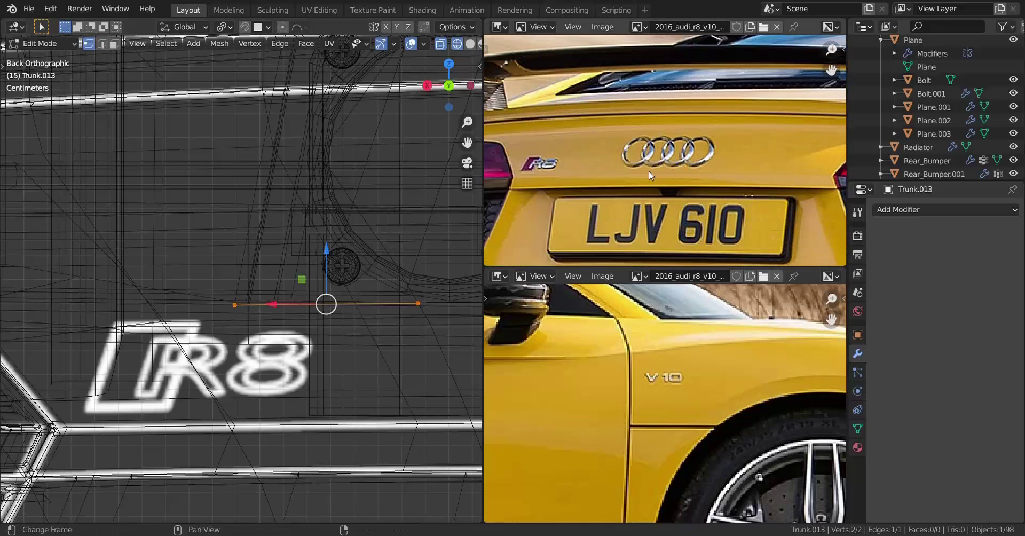
scroll(647, 170, "up", 1)
middle_click_drag(529, 182, 648, 172)
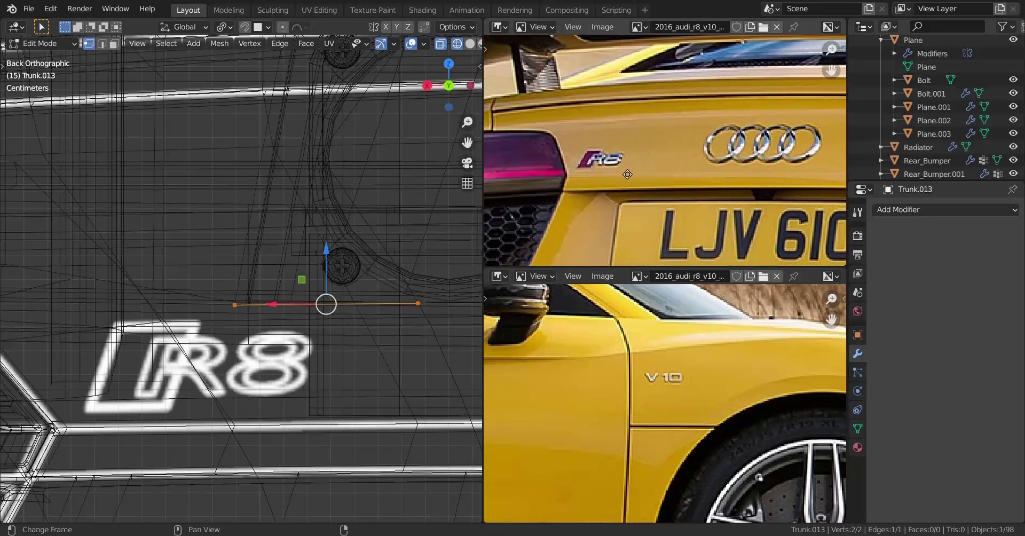
scroll(633, 178, "down", 1)
scroll(605, 172, "up", 1)
scroll(230, 313, "up", 1)
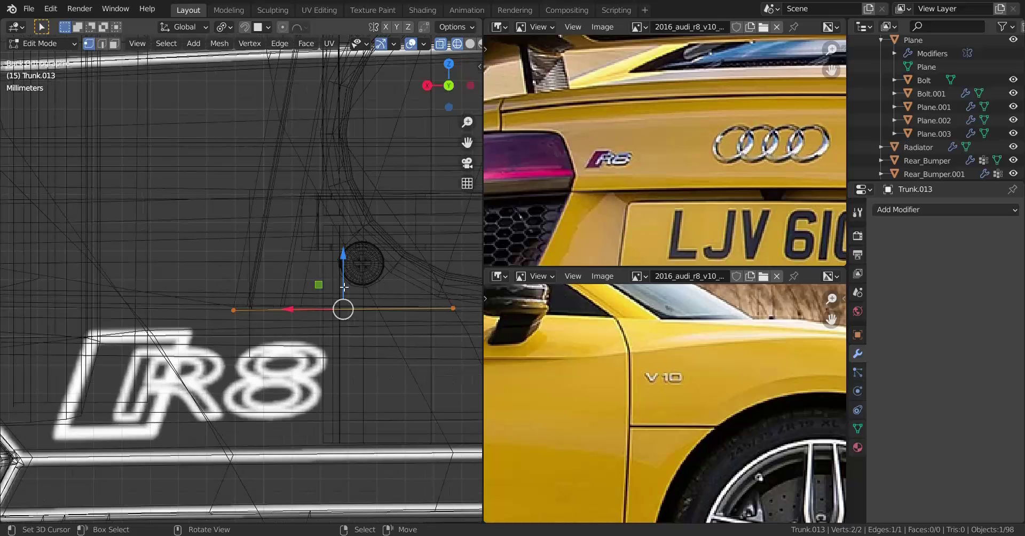
left_click_drag(348, 276, 37, 369)
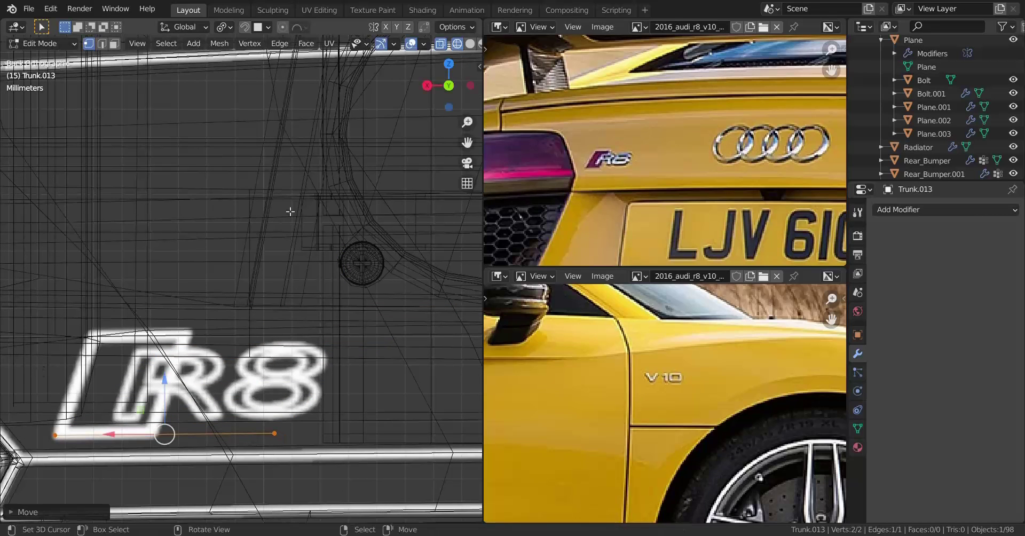
Turn on the Screencast Keys display for the viewport
key("n")
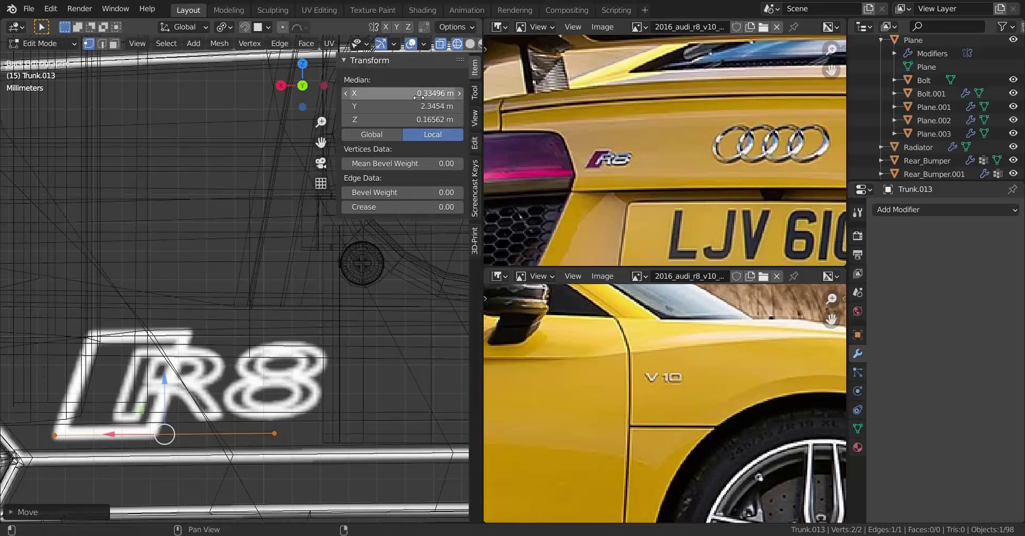
left_click(474, 117)
left_click(475, 192)
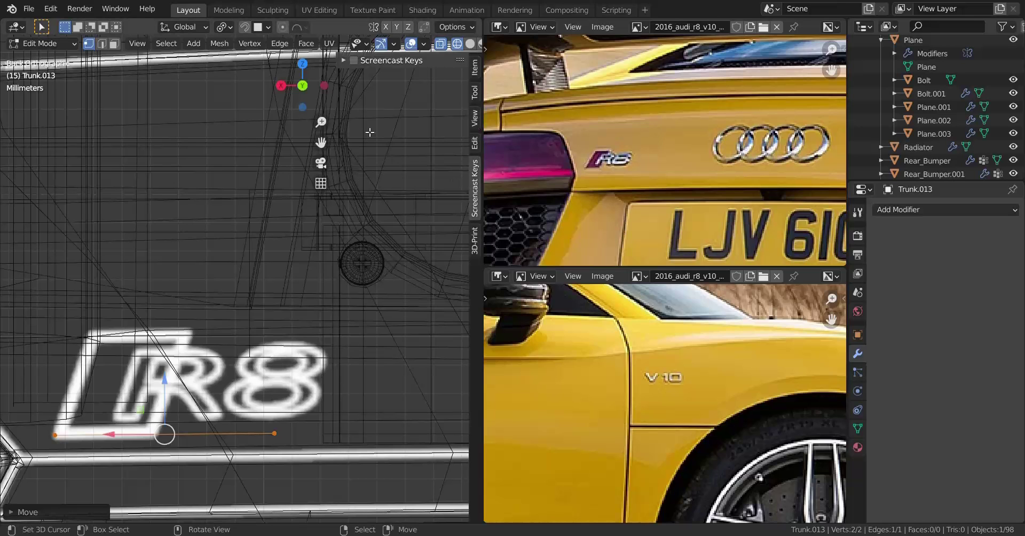
key("n")
Slide the edge's free vertex to the lower-right corner of the slanted block in the R8 emblem
middle_click_drag(237, 284, 267, 230, "shift")
key("g")
left_click(264, 305)
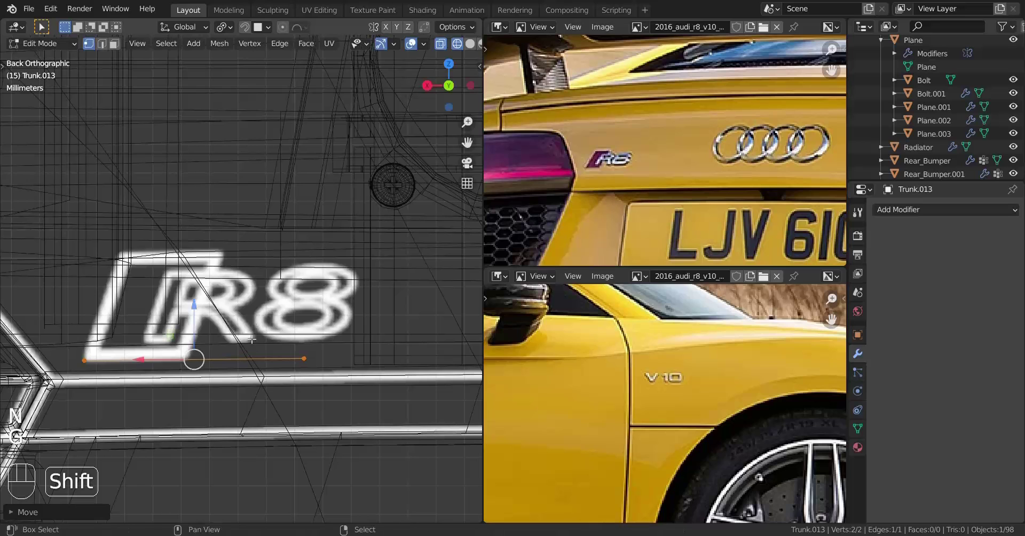
left_click(304, 357)
key("g")
key("shift")
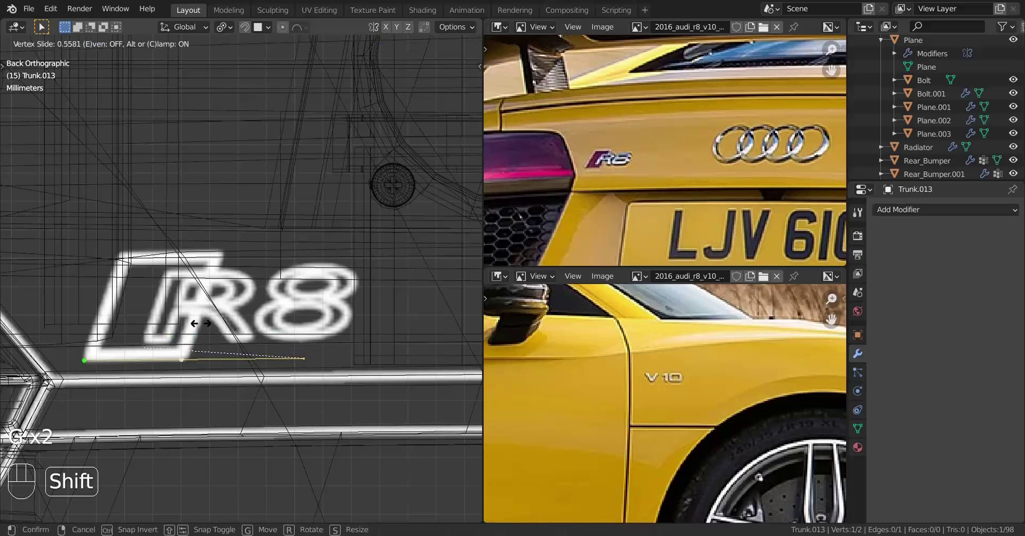
left_click(220, 309)
scroll(101, 380, "up", 1)
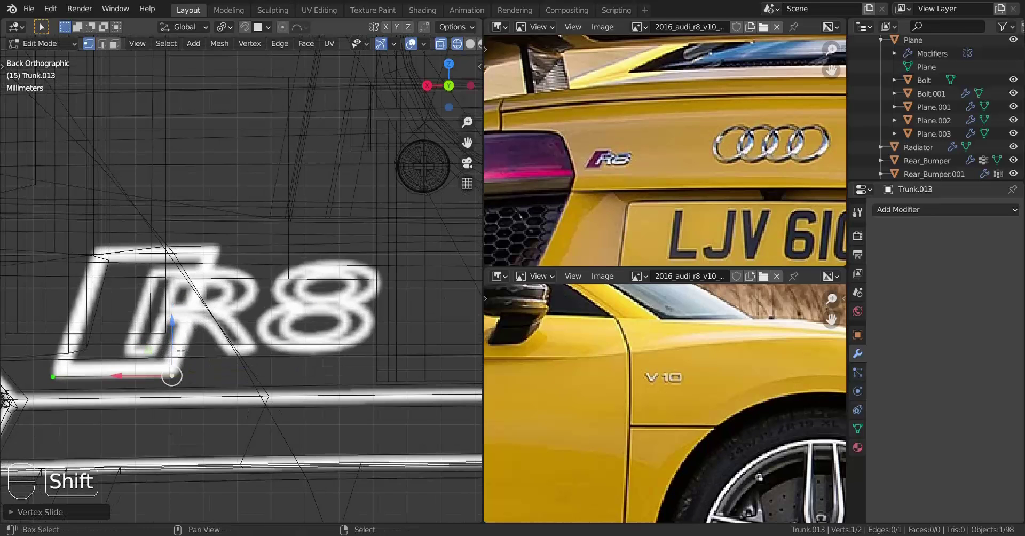
Extrude the emblem's bottom edge up to the top edge of the slanted block to form a slanted face
middle_click_drag(98, 382, 148, 369, "shift")
left_click(108, 366, "shift")
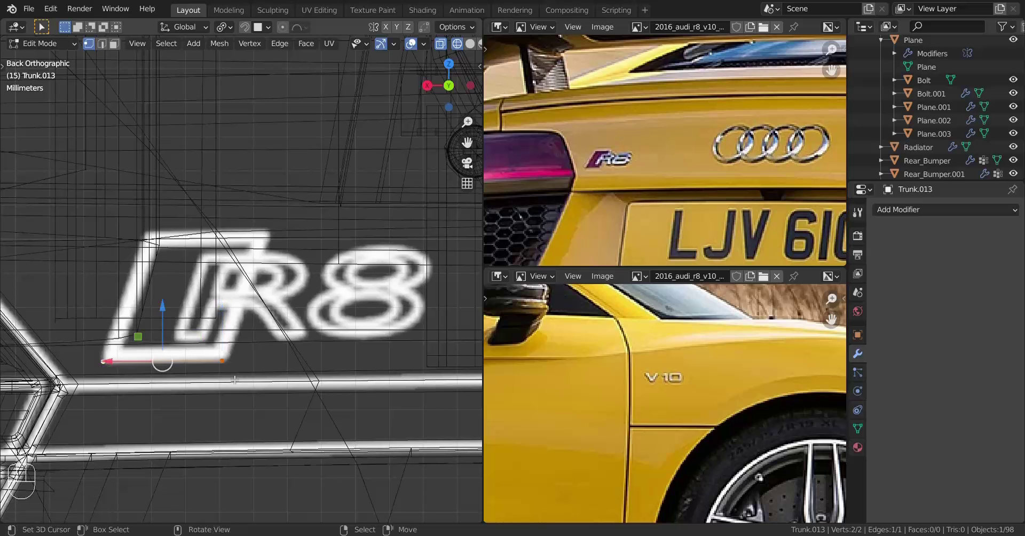
key("e")
key("shift")
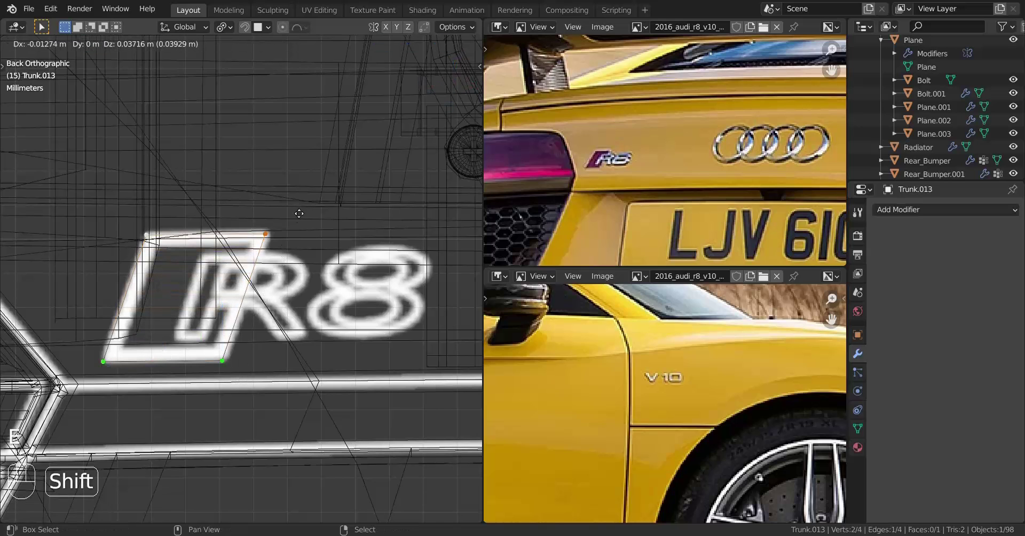
left_click(310, 198)
scroll(289, 307, "up", 2)
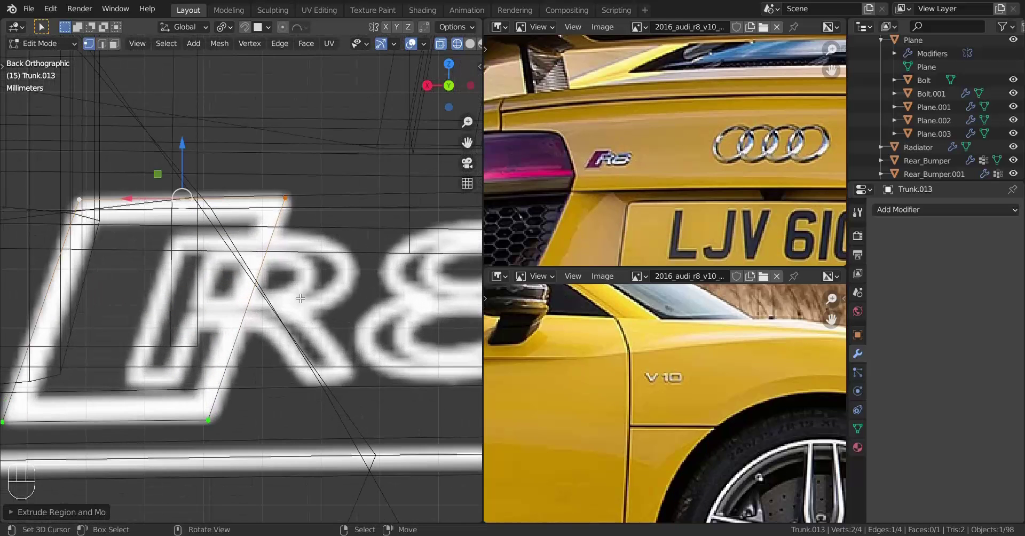
Divide the slanted face with two horizontal loop cuts and one centred lengthwise loop cut, leaving them unslid
scroll(288, 307, "down", 1)
key("a")
middle_click_drag(337, 303, 340, 331, "shift")
scroll(340, 331, "up", 2)
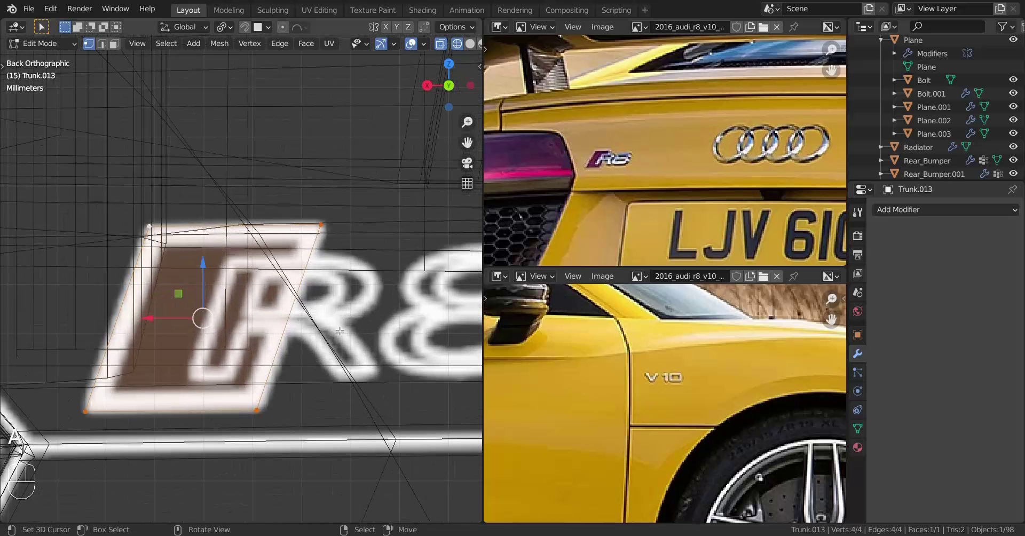
scroll(340, 331, "down", 2)
scroll(340, 331, "up", 2)
key("ctrl+r")
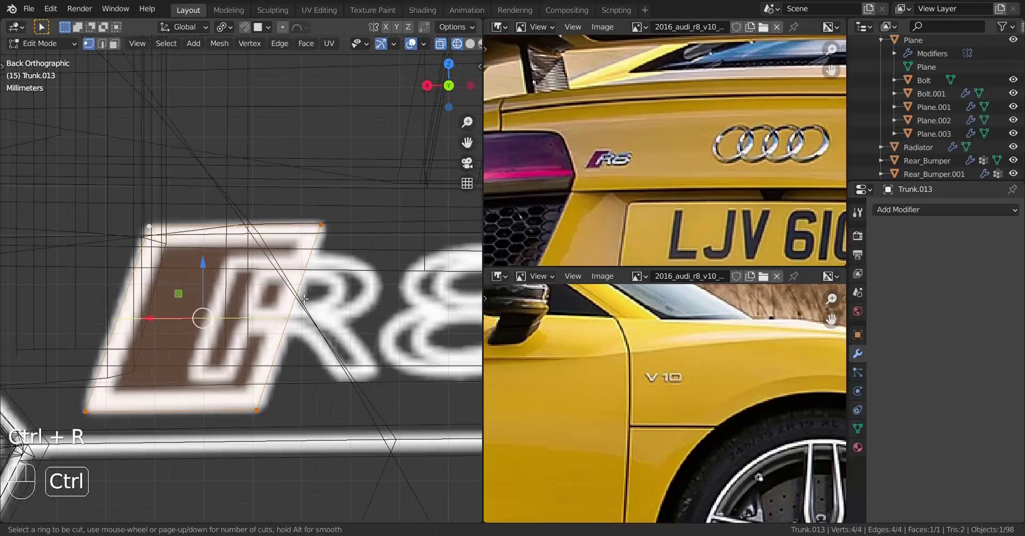
scroll(304, 299, "up", 1)
left_click(303, 299)
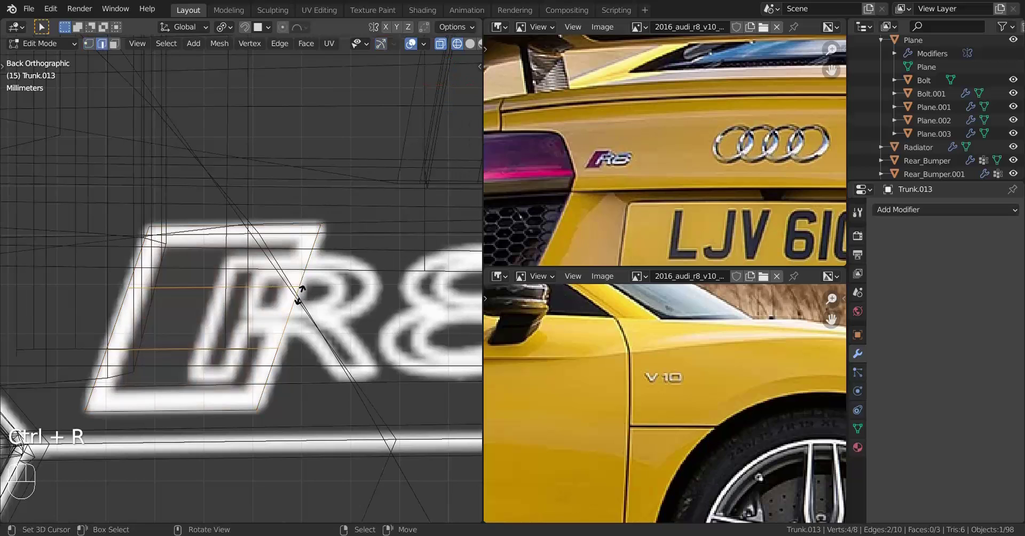
right_click(304, 299)
key("ctrl+r")
left_click(287, 311)
right_click(287, 311)
scroll(315, 313, "up", 1)
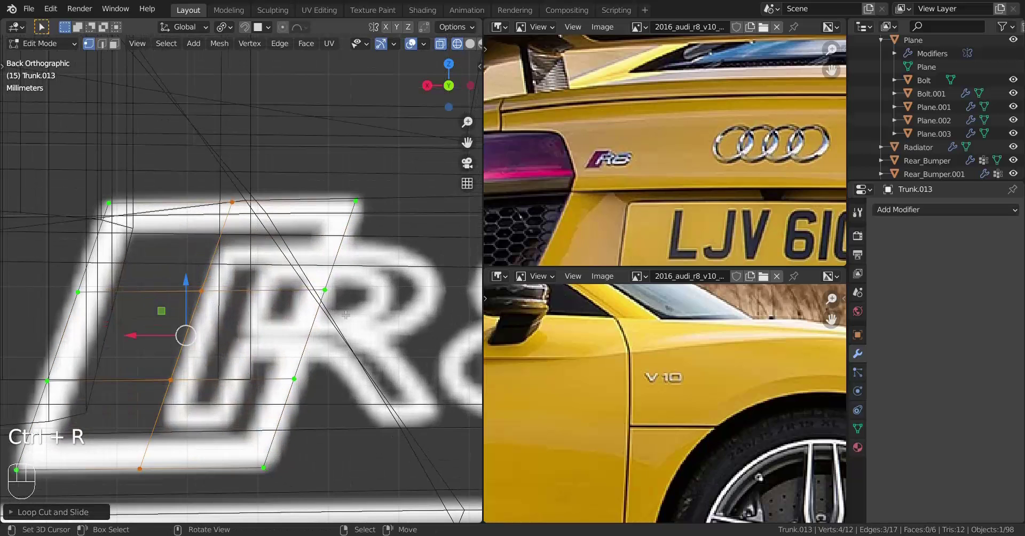
Inset all the slanted block's faces by about 0.0028 m to match the width of the emblem's border
key("a")
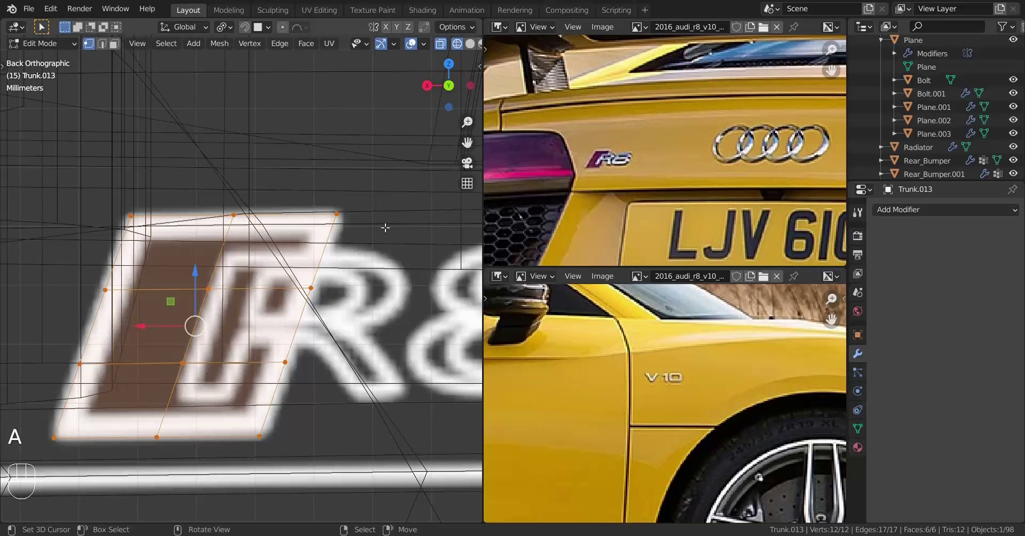
key("i")
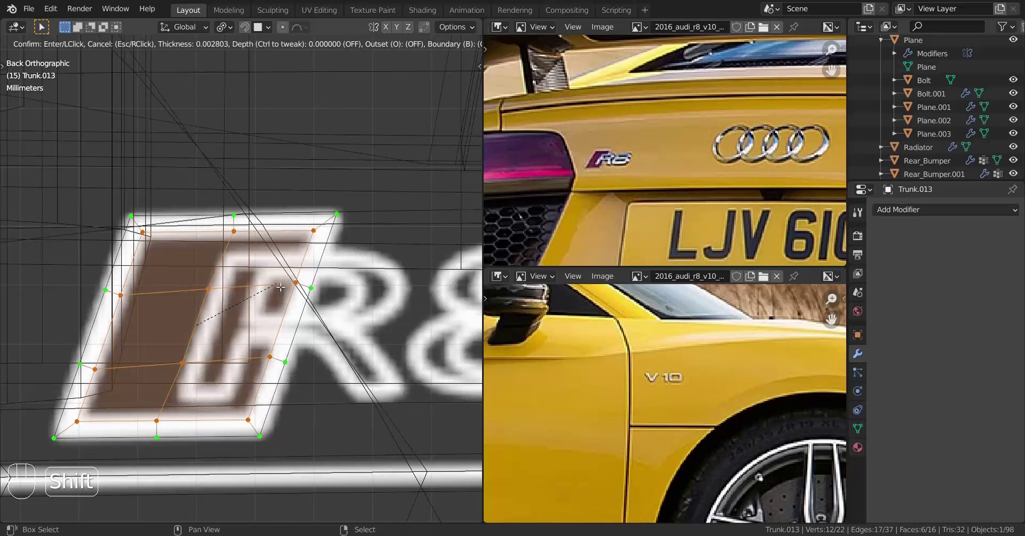
left_click(279, 288)
key("KP_5")
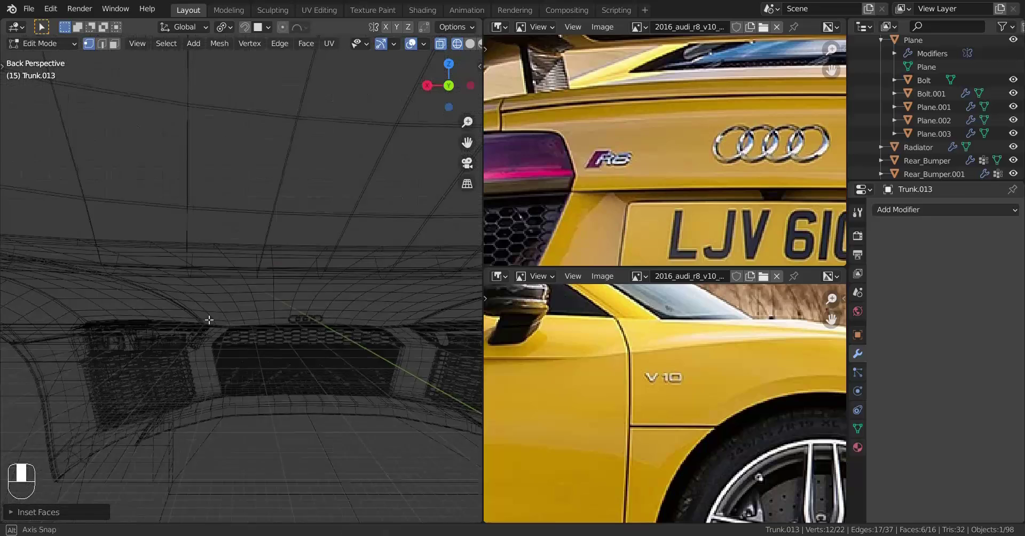
middle_click_drag(208, 318, 306, 355)
key("KP_Decimal")
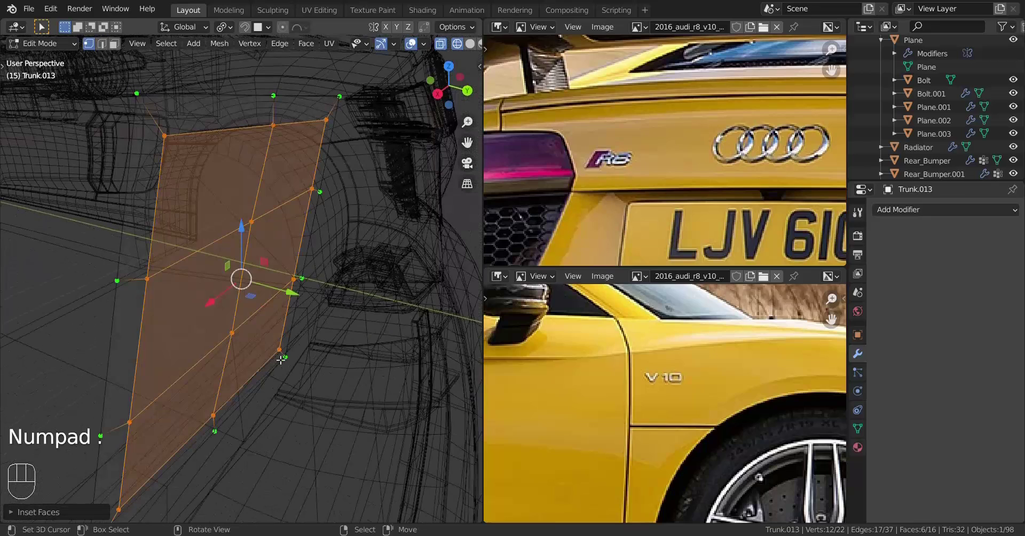
In solid shading, extrude the block's outer boundary loop along global Y toward the trunk to form side walls
key("z")
scroll(267, 320, "down", 3)
scroll(256, 289, "up", 3)
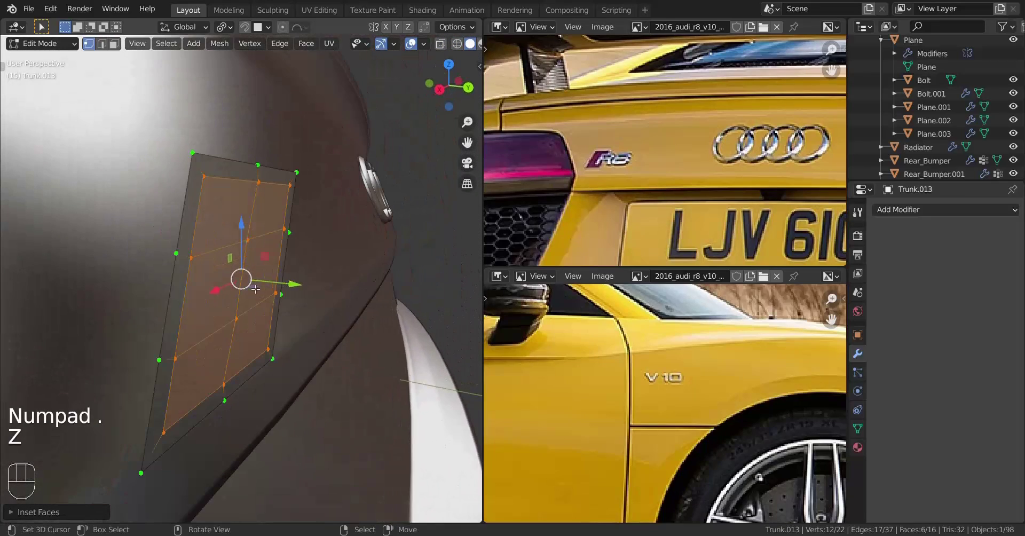
right_click(164, 282, "alt")
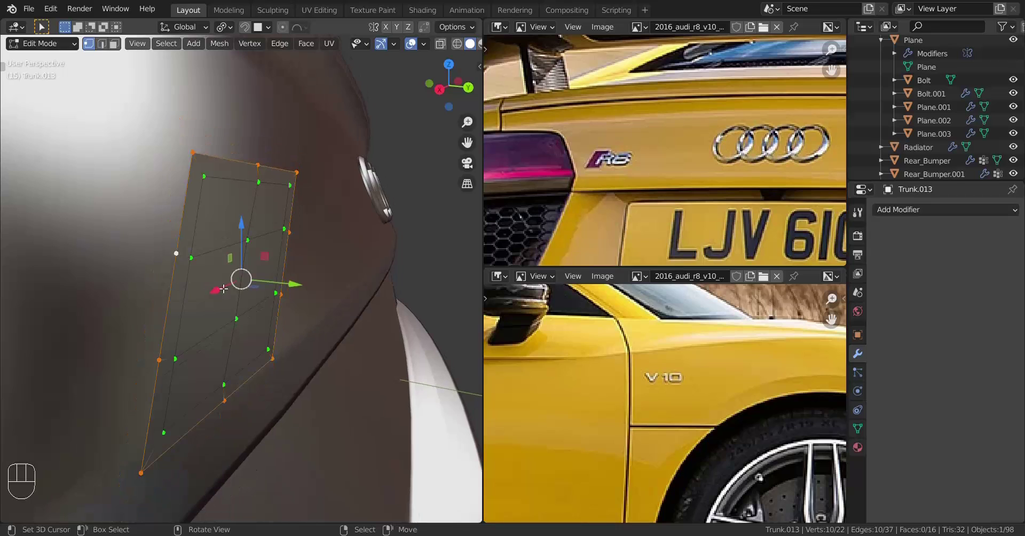
key("e")
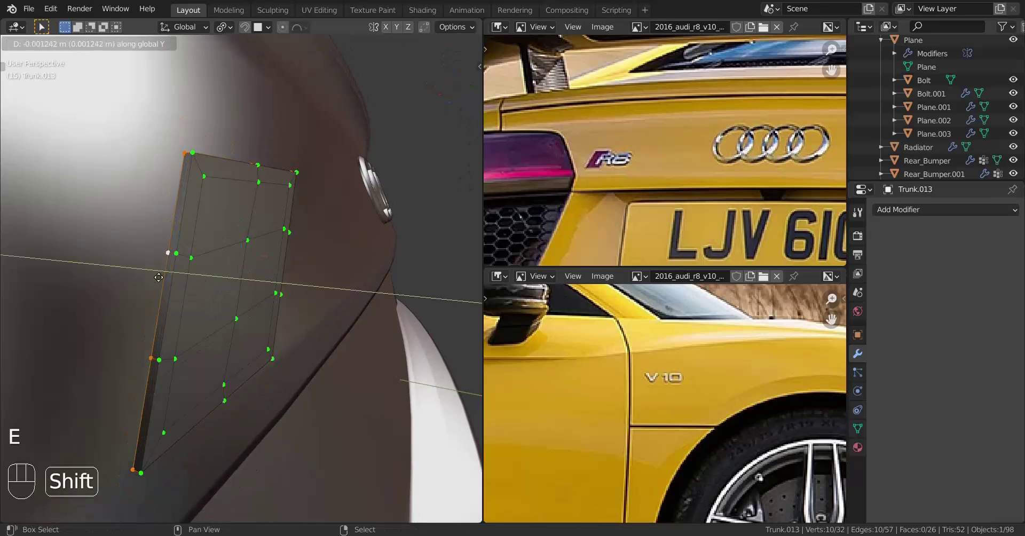
left_click(30, 254)
Select the six inner faces of the block and extrude them inward along their normal to form a recess
right_click(205, 177)
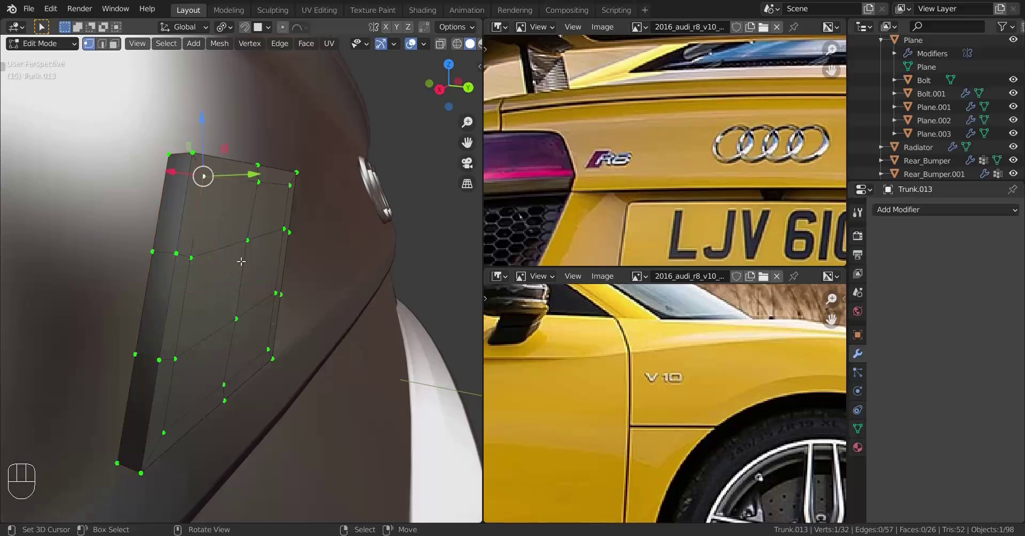
middle_click_drag(238, 374, 163, 370)
right_click(287, 358, "ctrl+shift")
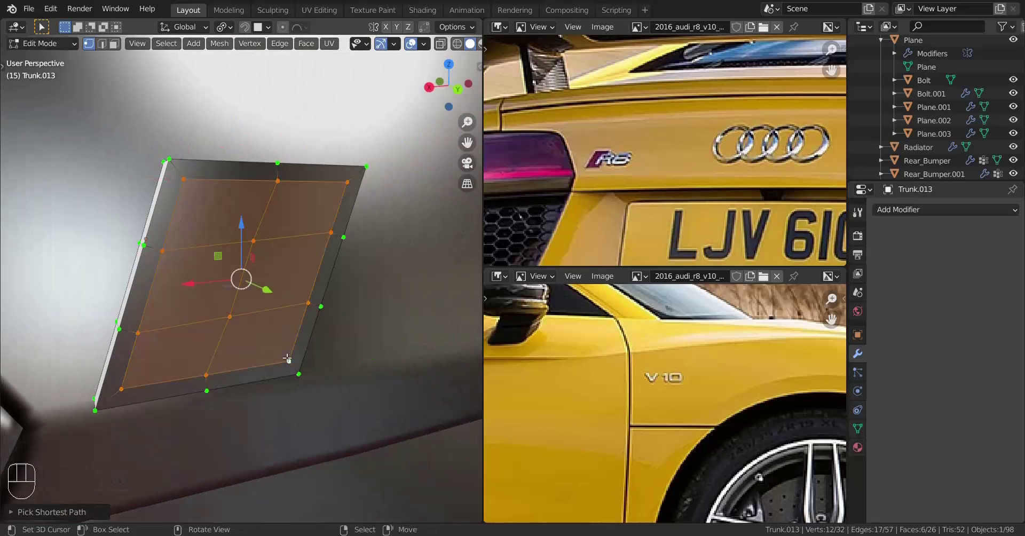
middle_click_drag(287, 359, 293, 370)
key("e")
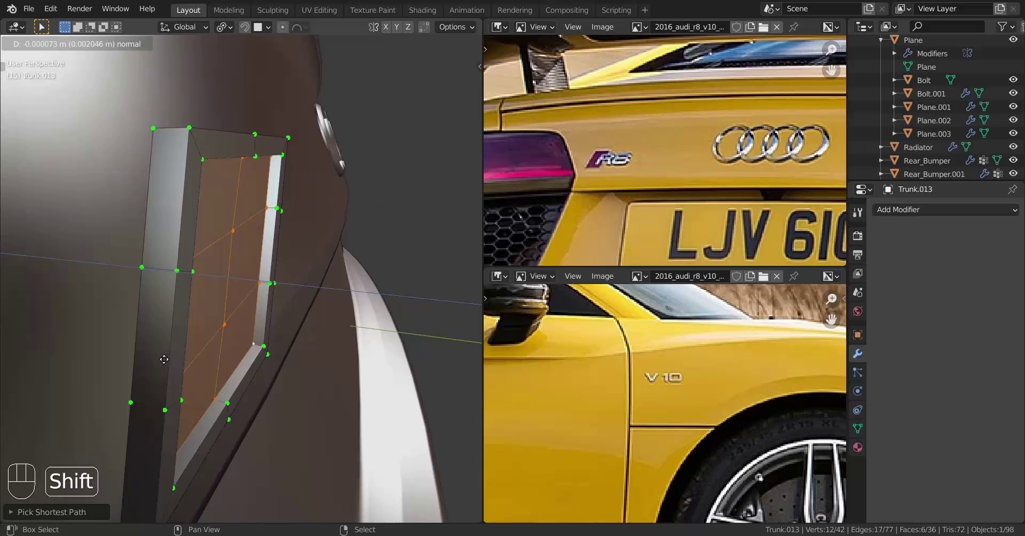
left_click(164, 359)
Select the whole badge frame and move it along Y toward the trunk surface
scroll(163, 359, "down", 3)
middle_click_drag(167, 357, 288, 355)
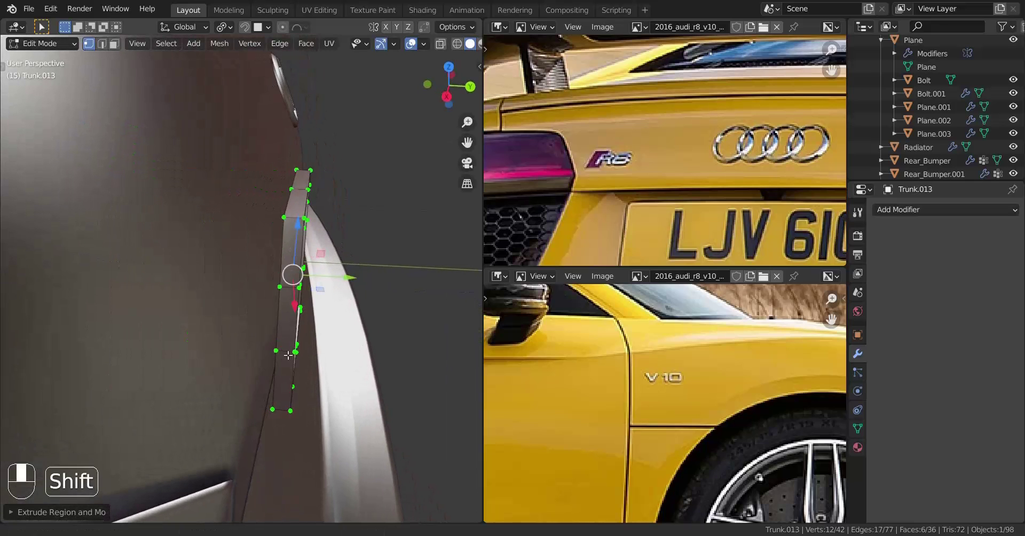
key("a")
left_click_drag(350, 282, 322, 266, "shift")
Shear the frame by about 0.4 in the side view to follow the trunk slope, and adjust its Y position
key("KP_2")
key("KP_3")
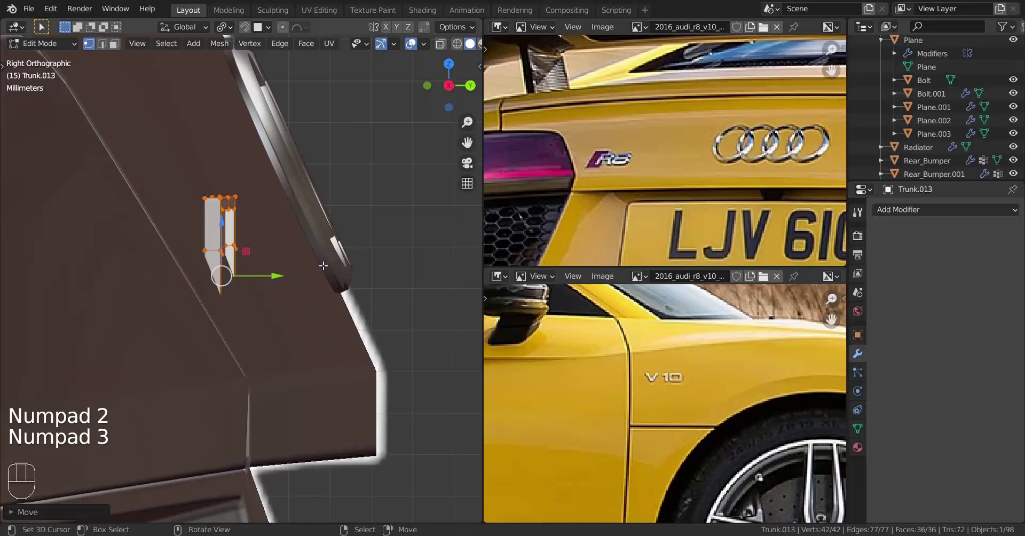
scroll(323, 266, "up", 1)
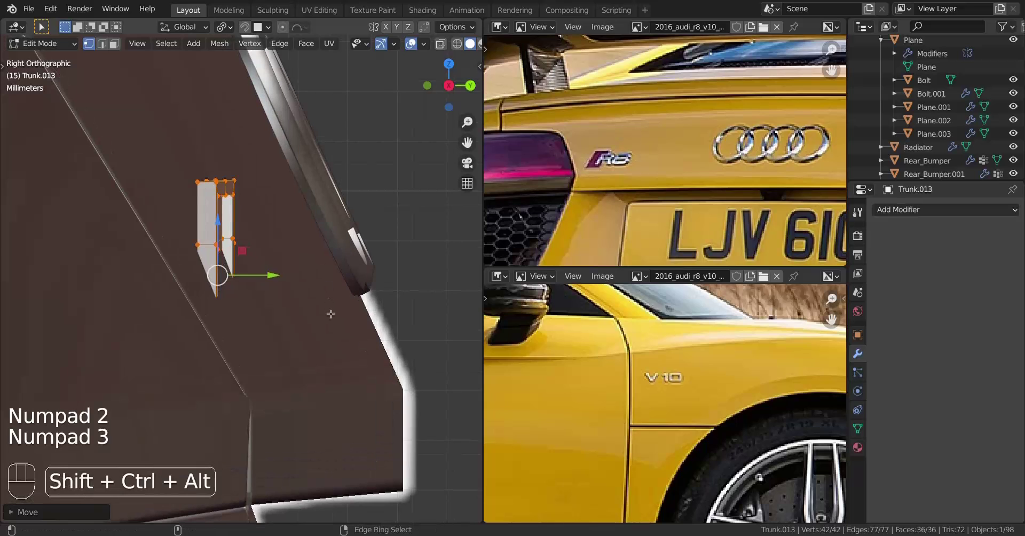
key("shift+ctrl+alt+s")
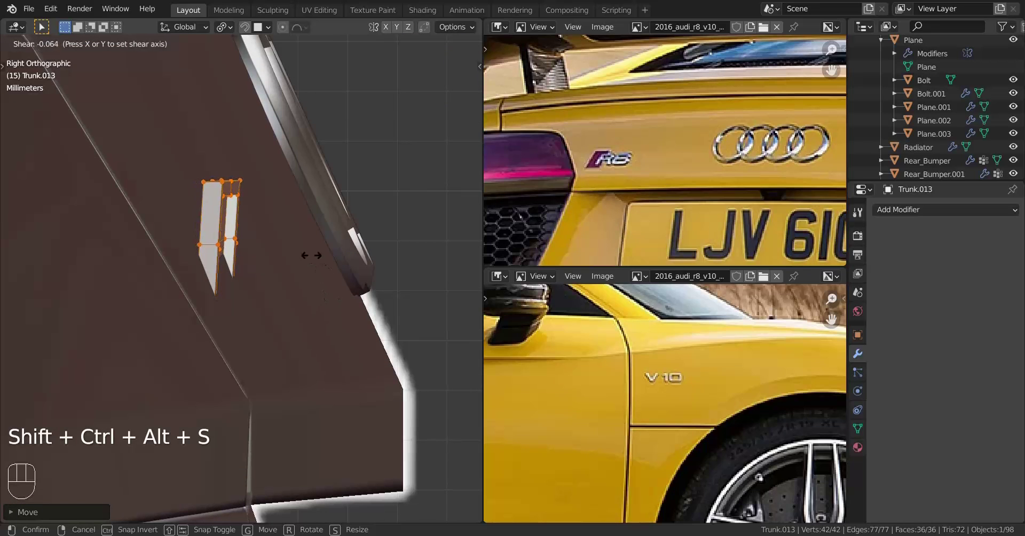
key("shift")
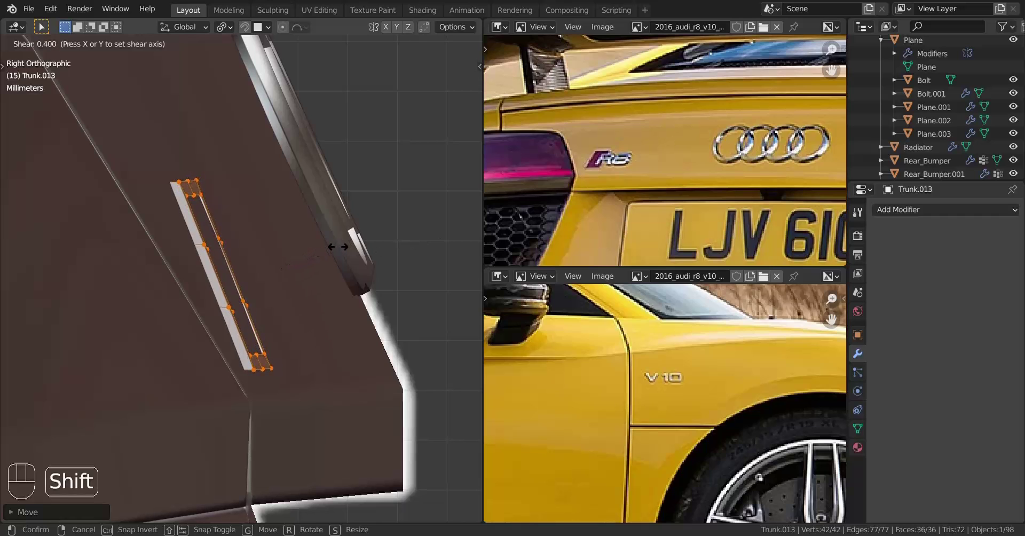
left_click(342, 251, "shift")
left_click_drag(280, 278, 339, 248, "shift")
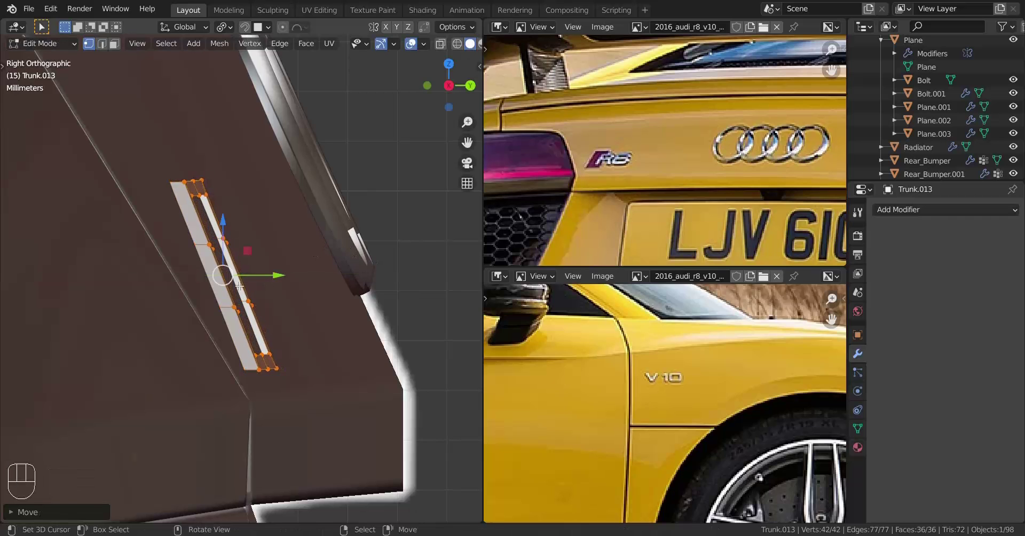
Shear the frame by about -0.057 in the top view along Y to align it with the trunk's curvature
middle_click_drag(235, 273, 59, 305)
middle_click_drag(200, 378, 230, 382)
key("KP_7")
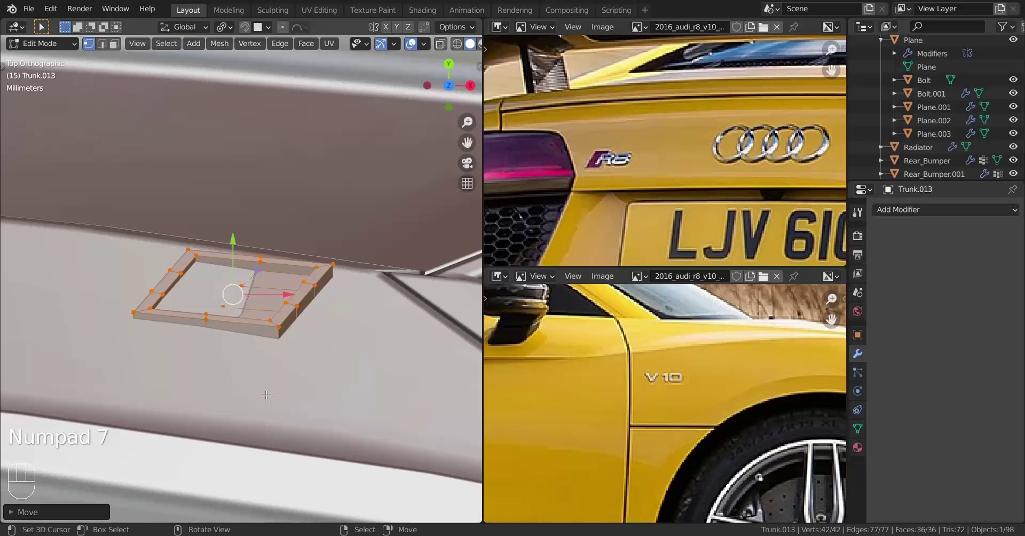
key("shift+ctrl+alt+s")
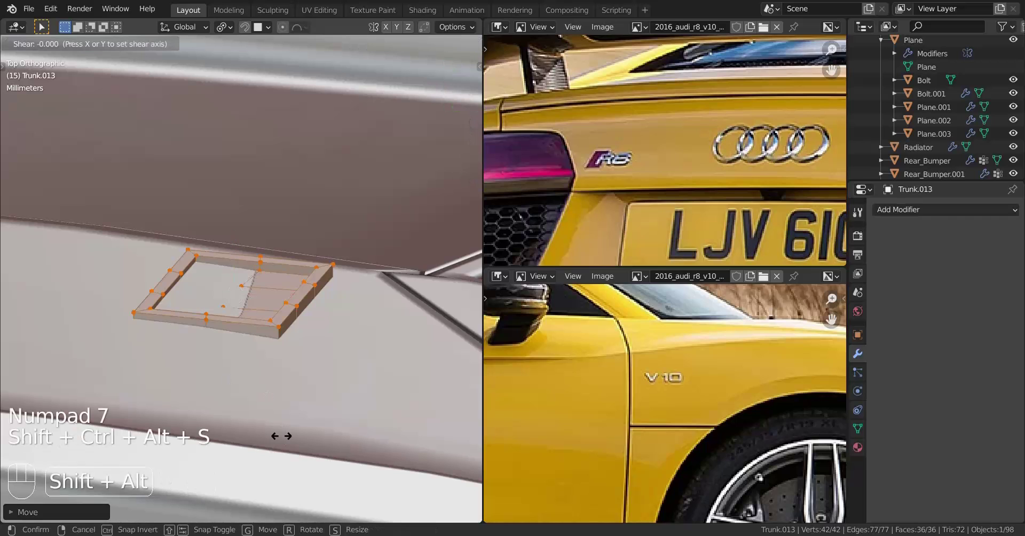
key("shift")
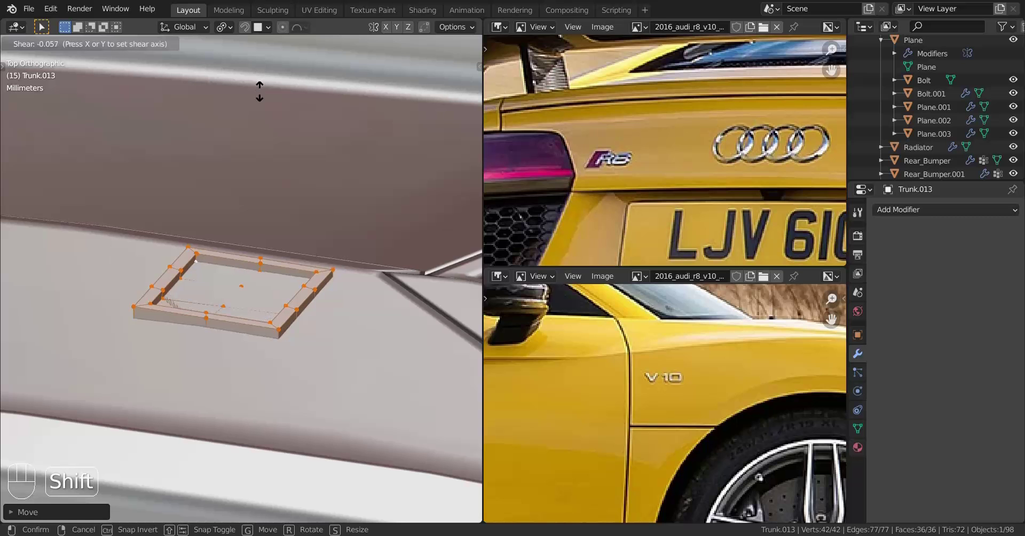
left_click(259, 91)
Select the recessed inner faces and move them outward along Y above the trunk surface, and check the frame in Object Mode
mouse_move(264, 96)
middle_mouse_down()
mouse_move(204, 153)
mouse_move(229, 170)
mouse_move(210, 183)
mouse_move(151, 181)
mouse_move(156, 159)
middle_mouse_up()
scroll(267, 211, "up", 4)
key("z")
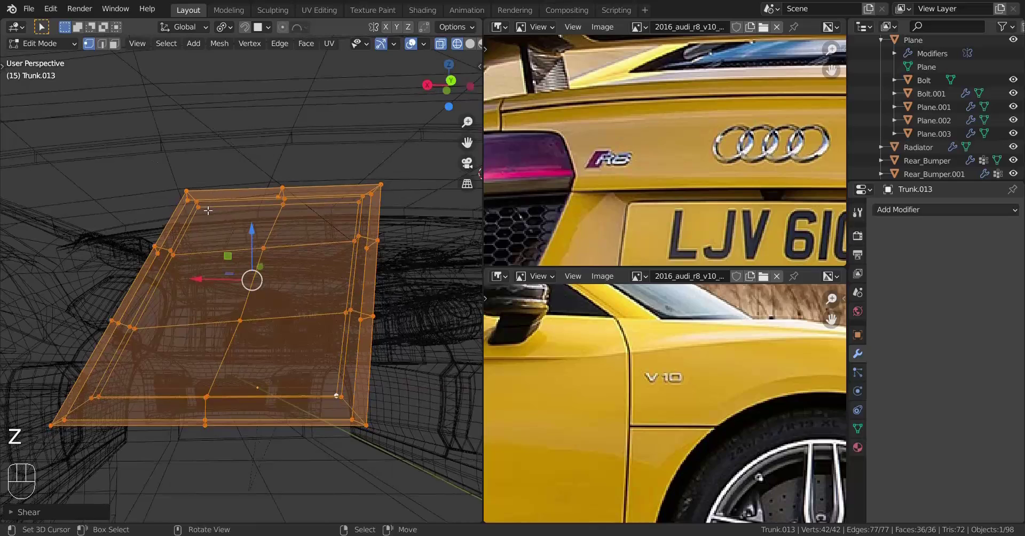
left_click(198, 209)
middle_click_drag(283, 345, 341, 414)
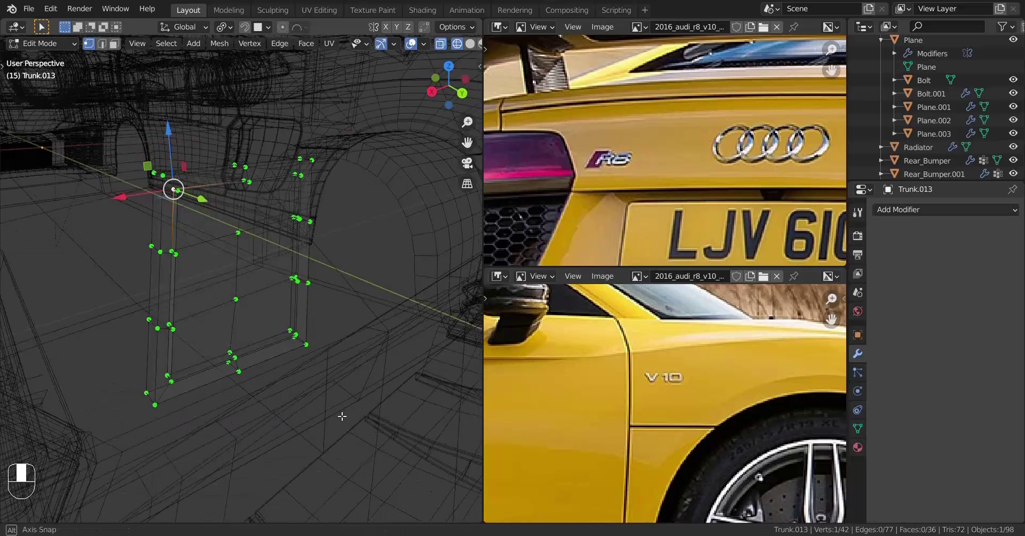
scroll(340, 411, "up", 2)
key("ctrl+z")
key("ctrl+shift+z")
right_click(308, 348, "shift")
key("ctrl+z")
right_click(310, 348, "ctrl+shift")
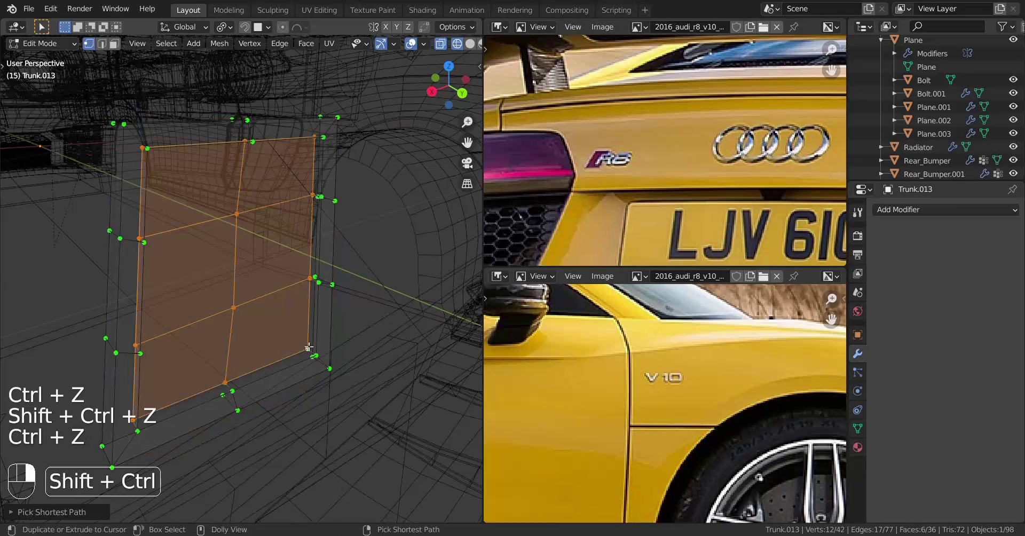
key("z")
mouse_move(320, 342)
middle_mouse_down()
mouse_move(328, 329)
mouse_move(289, 292)
middle_mouse_up()
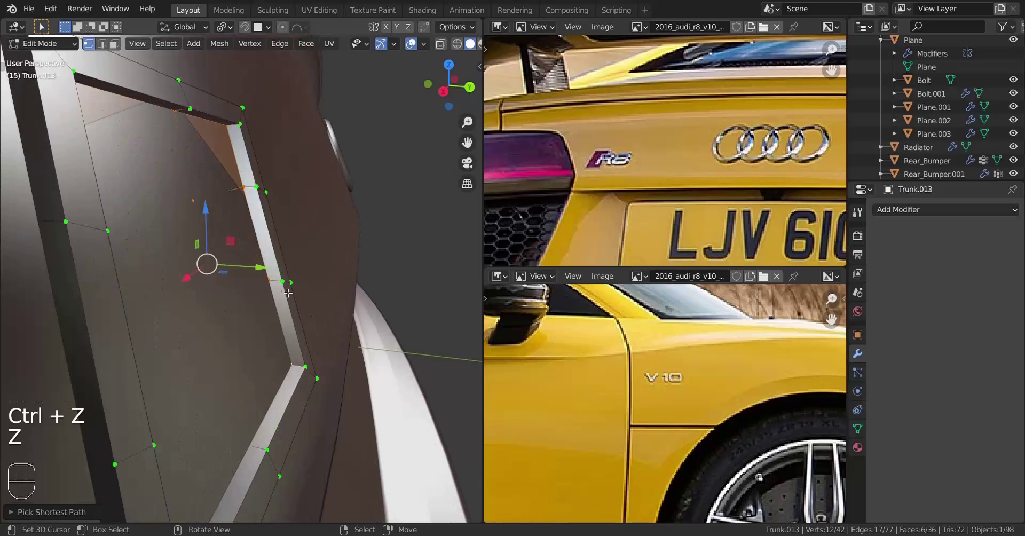
left_click_drag(247, 267, 338, 252, "shift")
key("Tab")
middle_click_drag(323, 254, 213, 271)
scroll(226, 276, "down", 5)
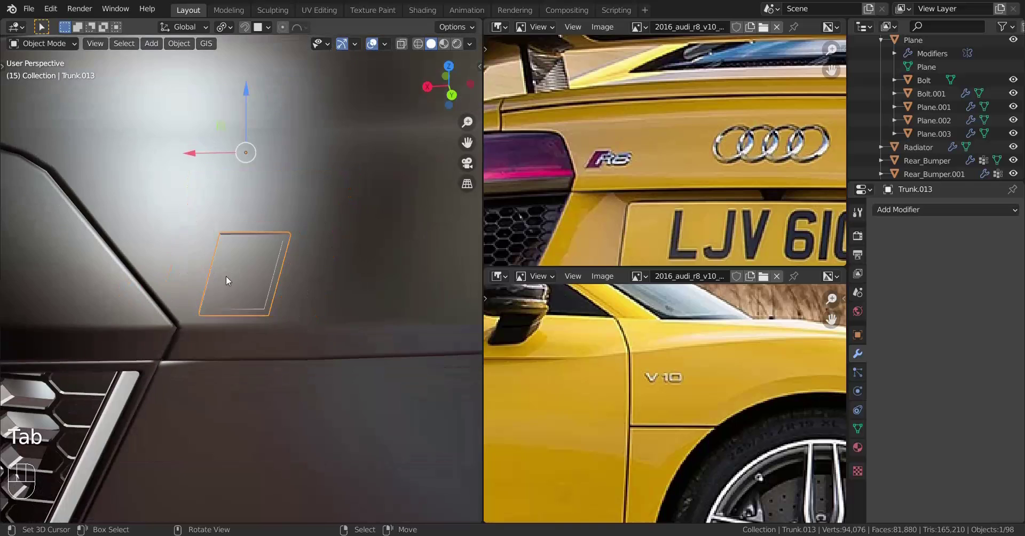
scroll(226, 277, "up", 2)
Select the edges at the frame's four corners and bevel them about 0.00166 m wide with 2 segments
key("Tab")
scroll(328, 259, "up", 1)
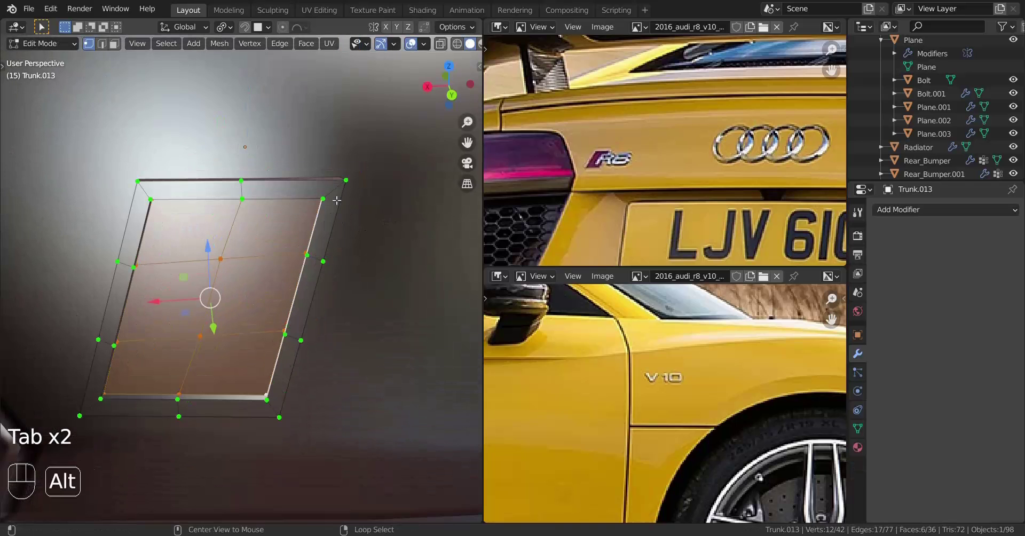
left_click(340, 200, "alt")
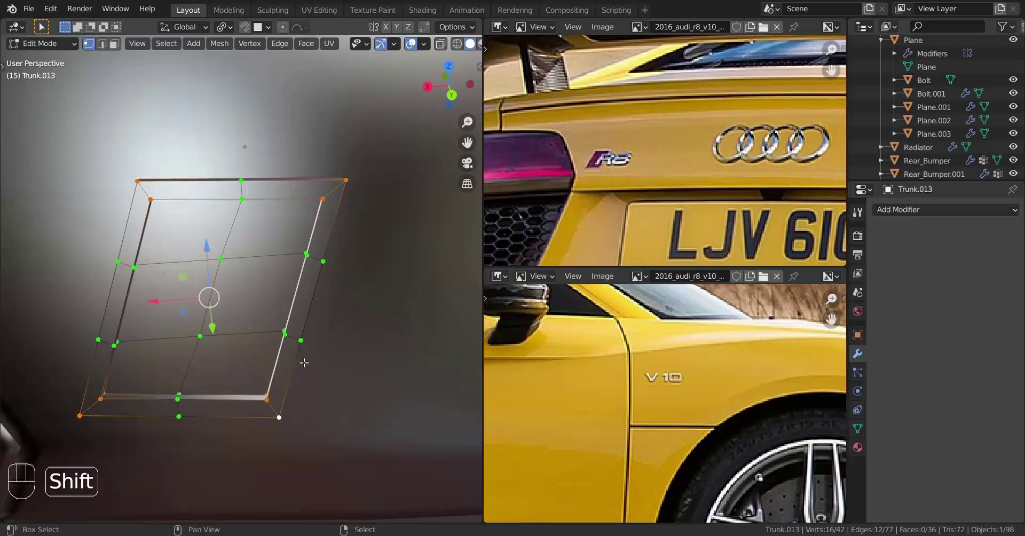
key("ctrl+KP_1")
middle_click_drag(379, 307, 351, 321, "shift")
key("ctrl+b")
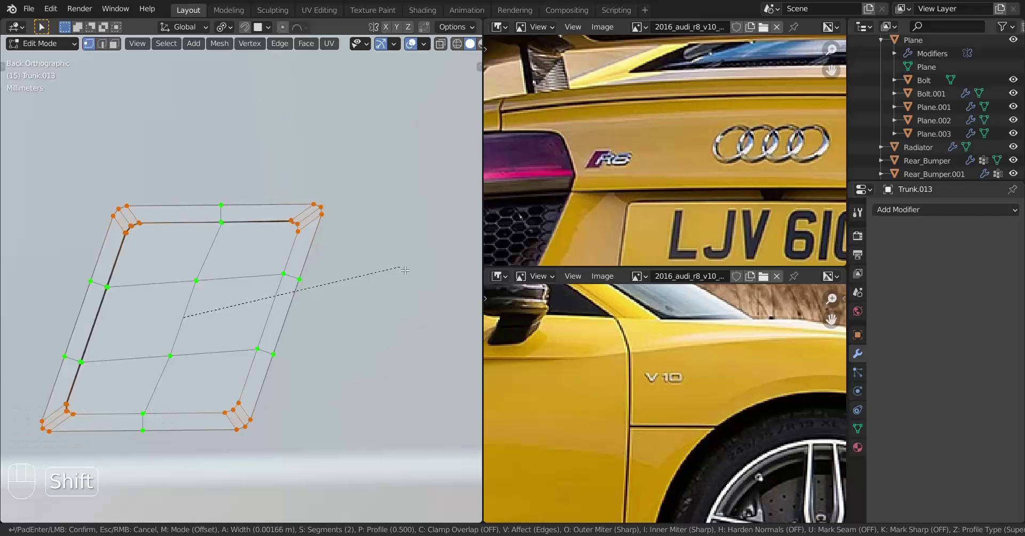
left_click(409, 267)
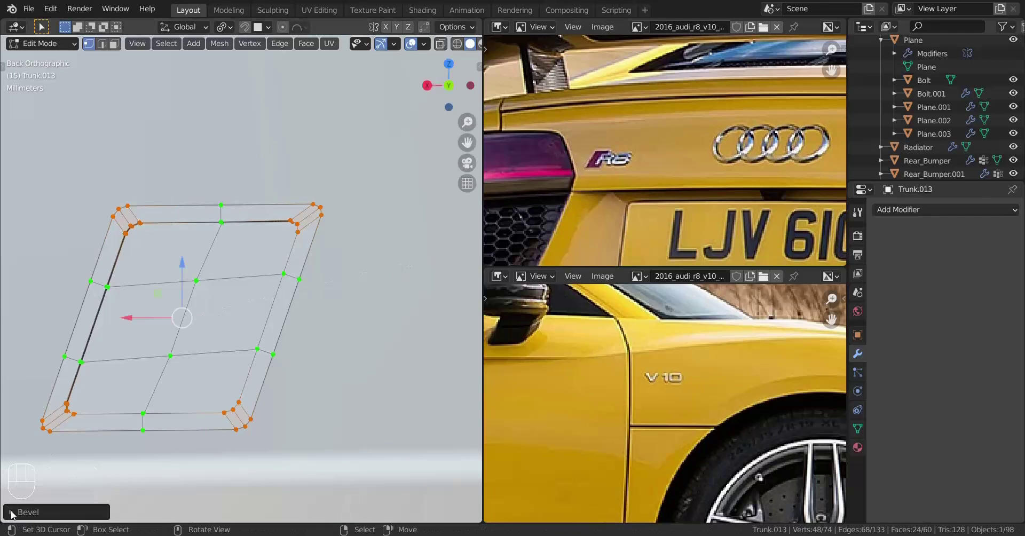
Set the frame corner bevel's shape to 1.000
left_click(11, 513)
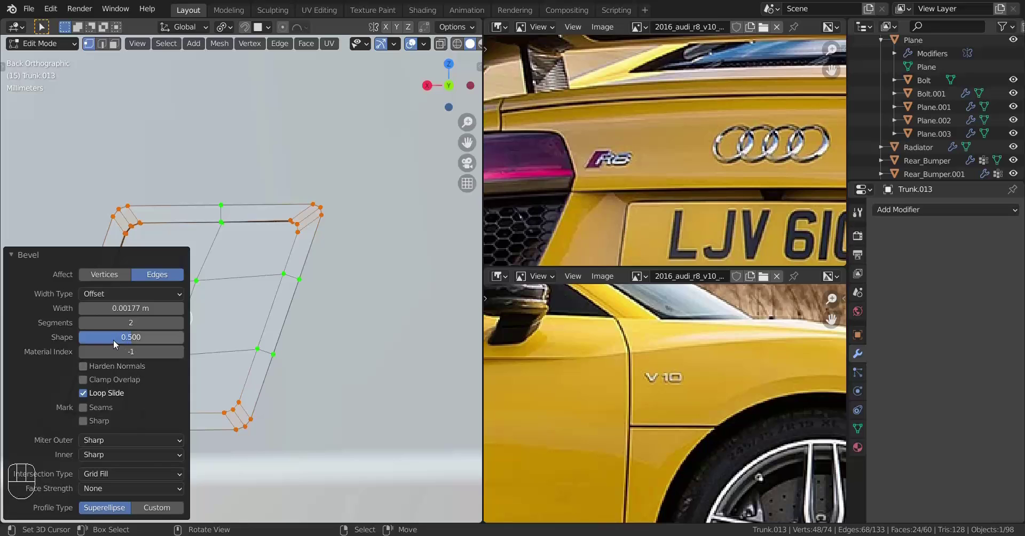
left_click_drag(113, 339, 171, 340)
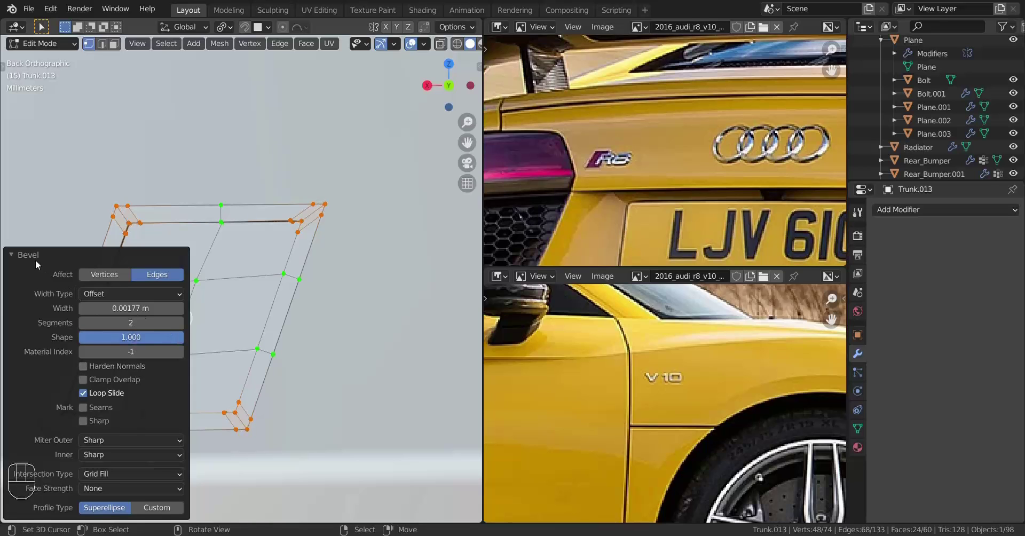
left_click(17, 255)
scroll(267, 251, "down", 2)
middle_click_drag(278, 240, 233, 283)
Apply smooth shading to the badge frame in Object Mode
key("Tab")
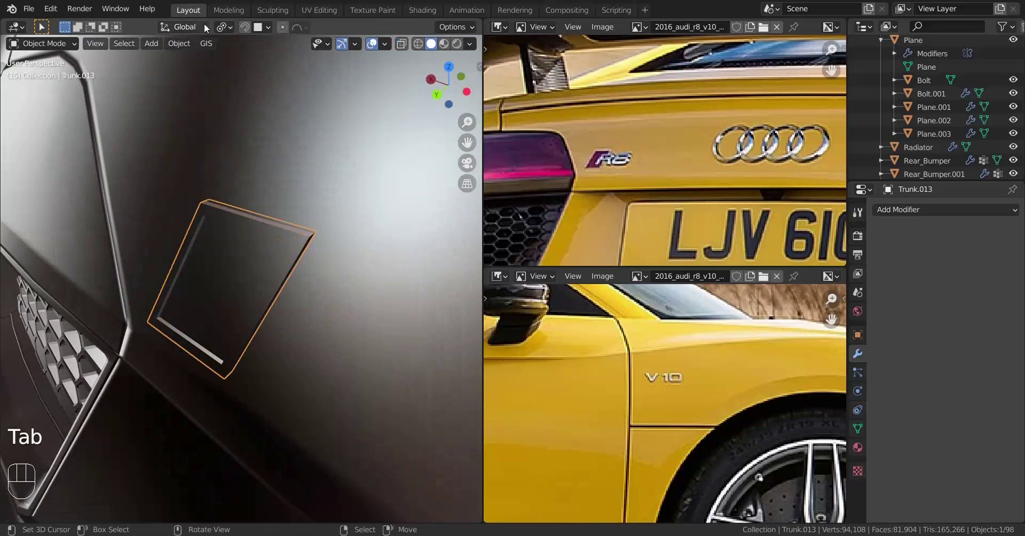
left_click(180, 43)
left_click(224, 310)
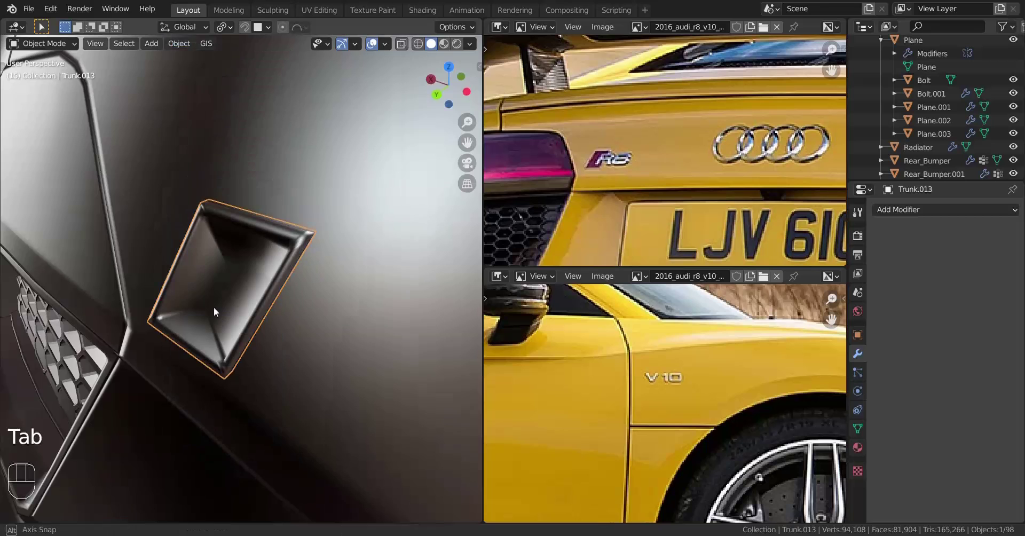
middle_click_drag(214, 307, 251, 277)
Cut an edge loop around the frame's outer side wall and slide it evenly towards the outer edge
key("Tab")
scroll(283, 273, "up", 4)
middle_click_drag(316, 272, 259, 293, "shift")
key("ctrl+r")
left_click(255, 293)
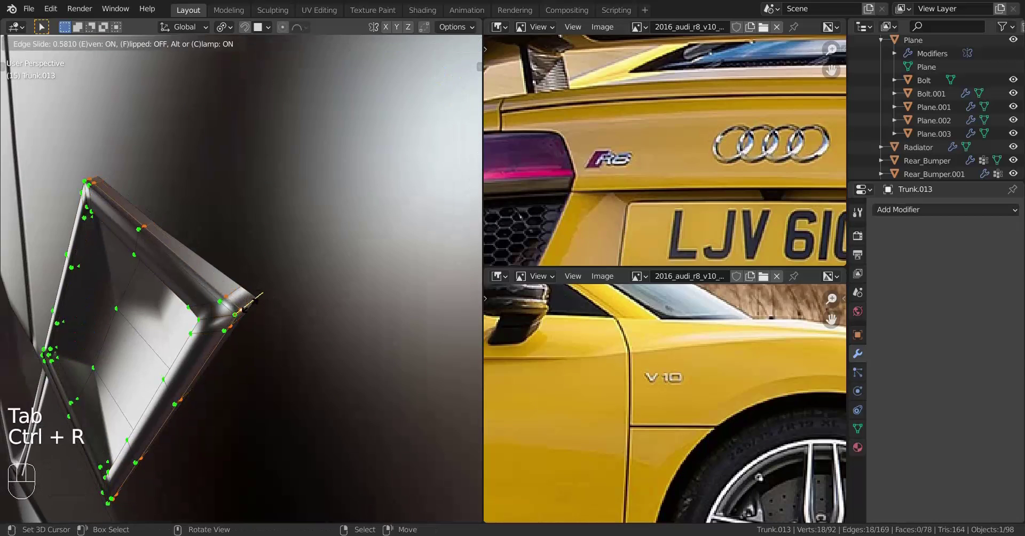
left_click(231, 306)
Cut two more supporting edge loops around the frame's rim, sliding them evenly close to its edges
middle_click_drag(231, 305, 342, 278)
scroll(286, 278, "up", 2)
key("ctrl+r")
left_click(288, 278)
key("e")
key("f")
left_click(295, 276)
key("ctrl+r")
left_click(267, 290)
left_click(264, 291)
Try to inset the frame's recessed inner faces, and undo the inset
right_click(80, 213)
right_click(285, 435, "ctrl+shift")
key("i")
key("ctrl+z")
key("ctrl+shift+z")
middle_click_drag(341, 341, 234, 304)
key("a")
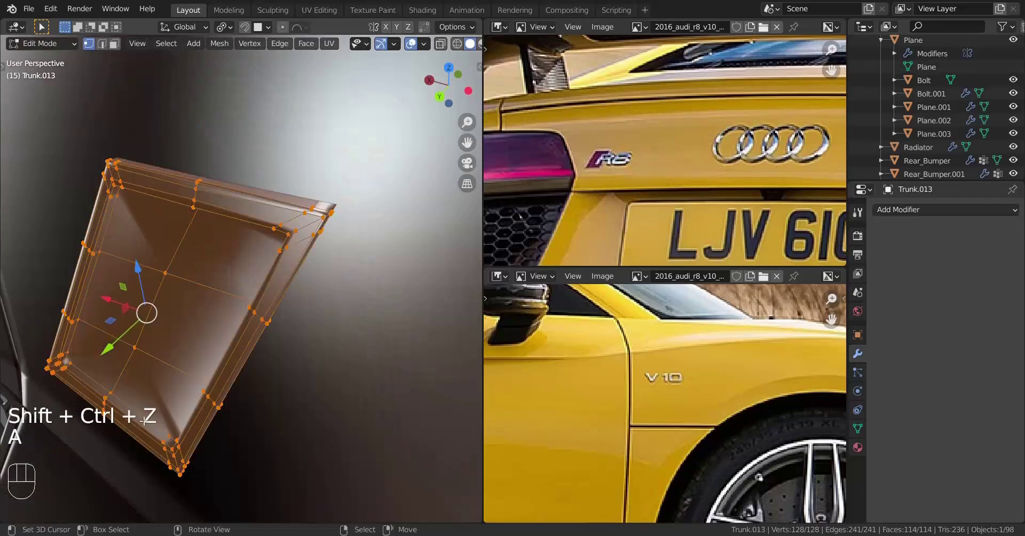
Connect the vertex pairs across the recessed panel's corners with new edges
key("z")
key("j")
key("z")
middle_click_drag(332, 243, 315, 256, "shift")
key("z")
right_click(343, 405)
right_click(364, 385, "shift")
key("j")
key("z")
right_click(185, 105)
right_click(166, 118, "shift")
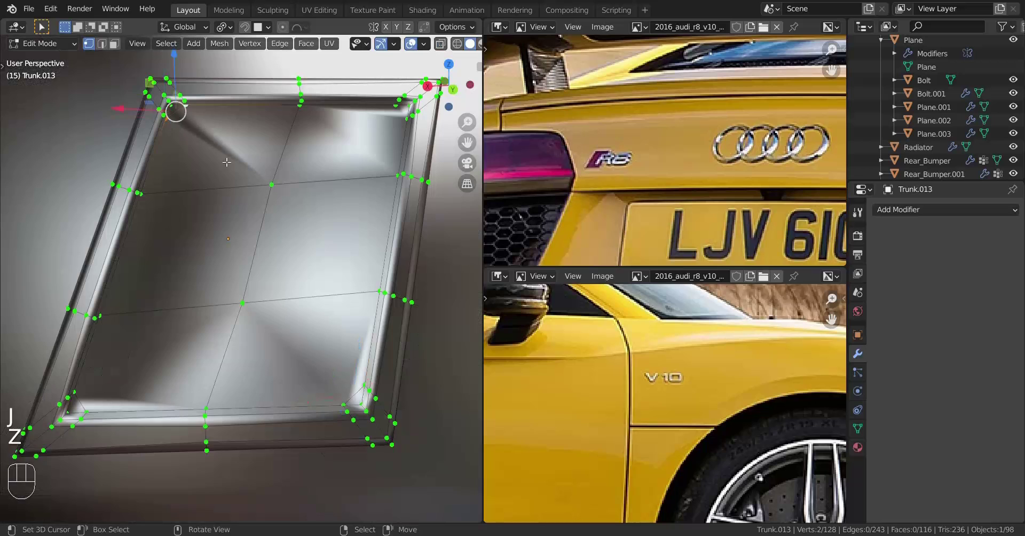
Select the recessed panel's faces and inset them slightly to sharpen the inner border
mouse_move(258, 242)
left_mouse_down()
mouse_move(235, 259)
mouse_move(247, 247)
left_mouse_up()
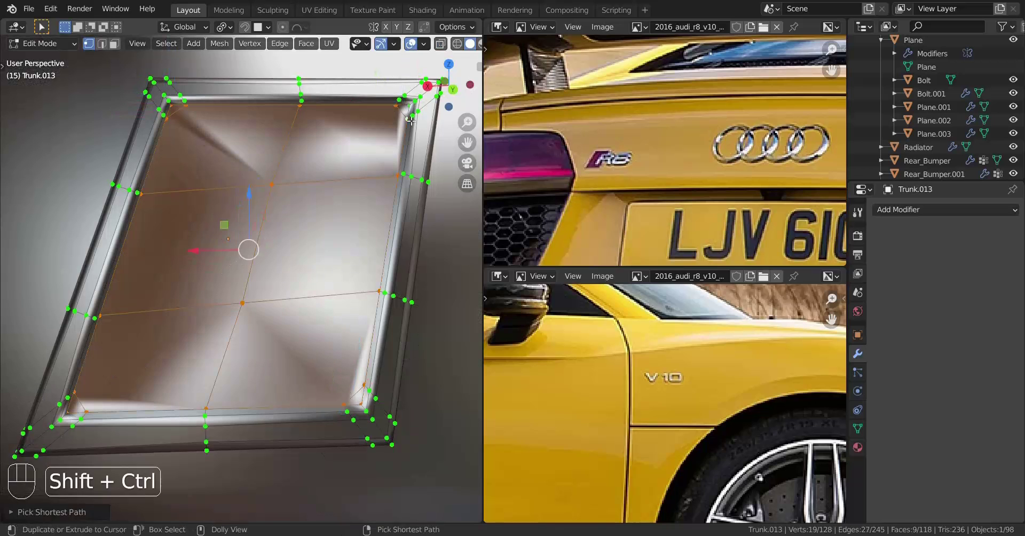
key("Tab")
middle_click_drag(247, 248, 197, 348)
key("Tab")
key("ctrl+r")
key("Tab")
Inspect the finished frame's shading and its fit on the trunk in Object Mode, including from the back view
key("a")
key("a")
key("a")
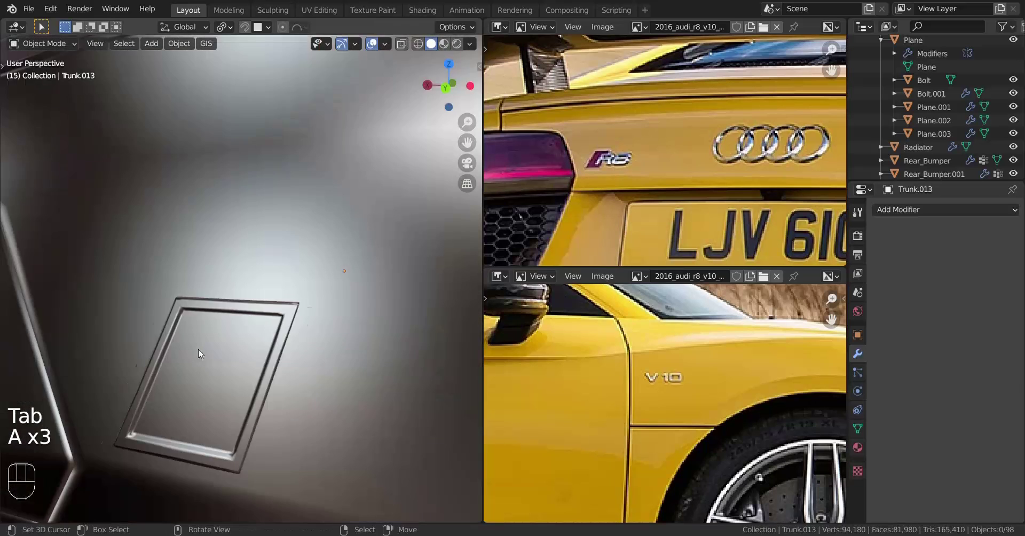
scroll(198, 348, "up", 2)
scroll(269, 352, "down", 2)
scroll(268, 352, "down", 3)
scroll(211, 337, "up", 3)
key("a")
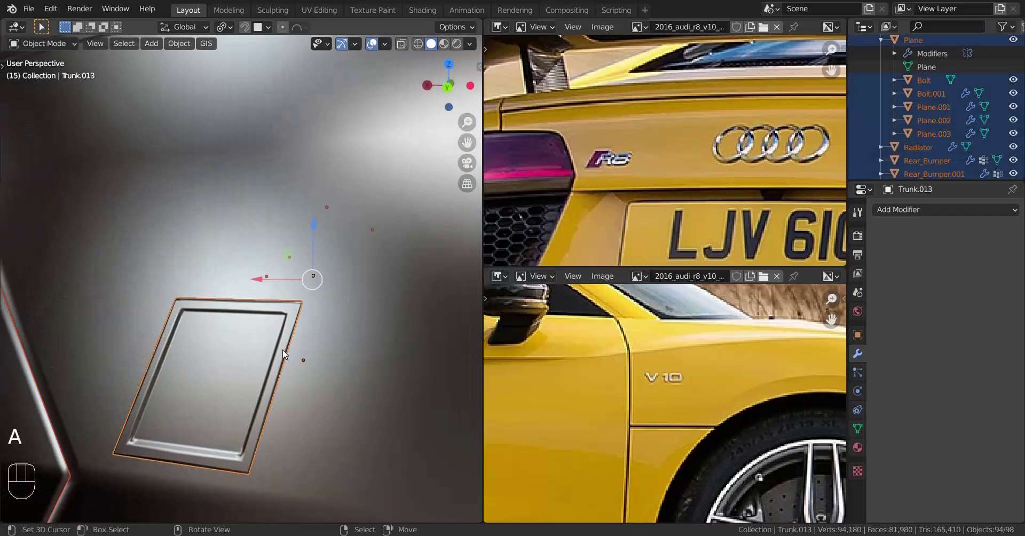
key("a")
key("a")
scroll(283, 354, "down", 1)
key("ctrl+KP_1")
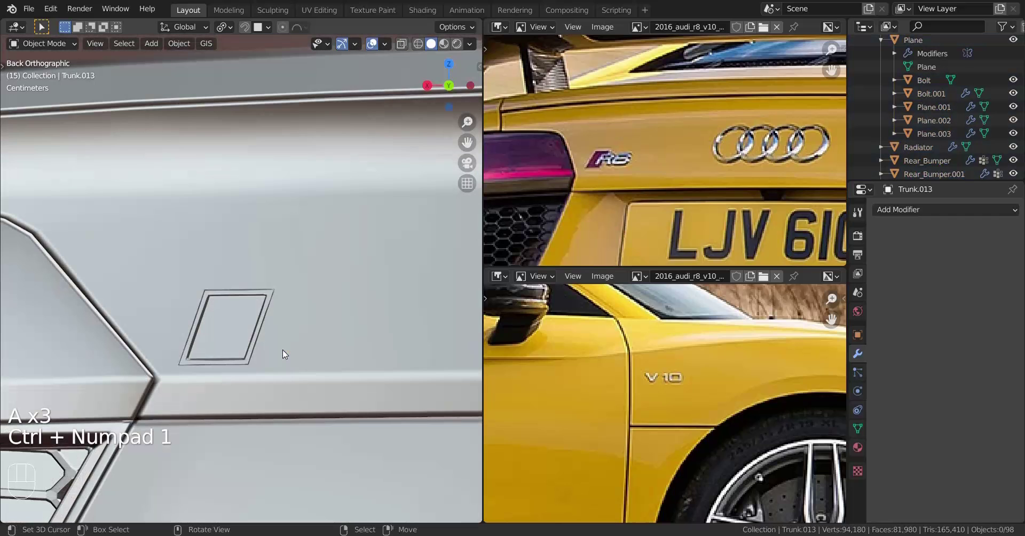
scroll(284, 355, "up", 2)
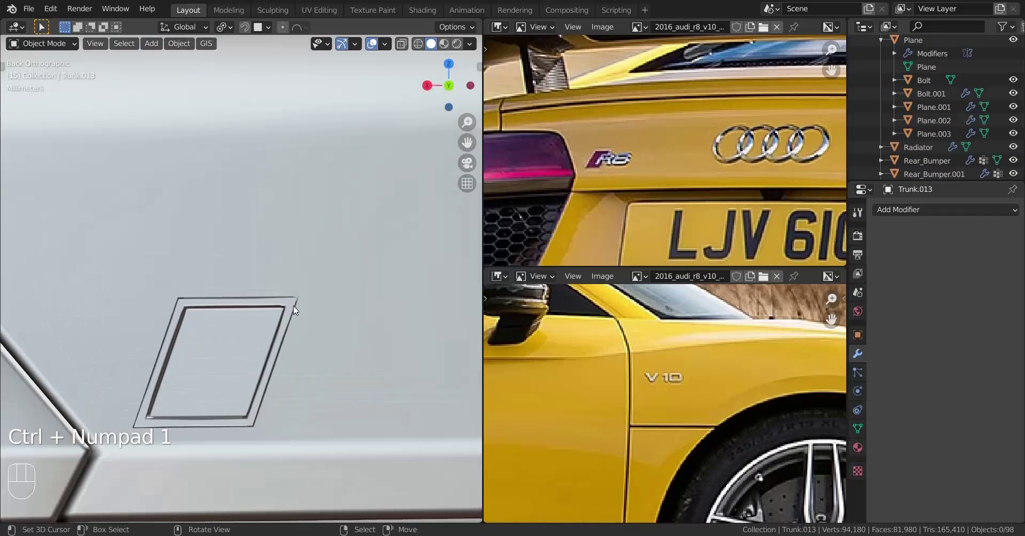
Duplicate the upper centre vertex of the recessed panel and move the copy about 0.003 m outward along Y
key("Tab")
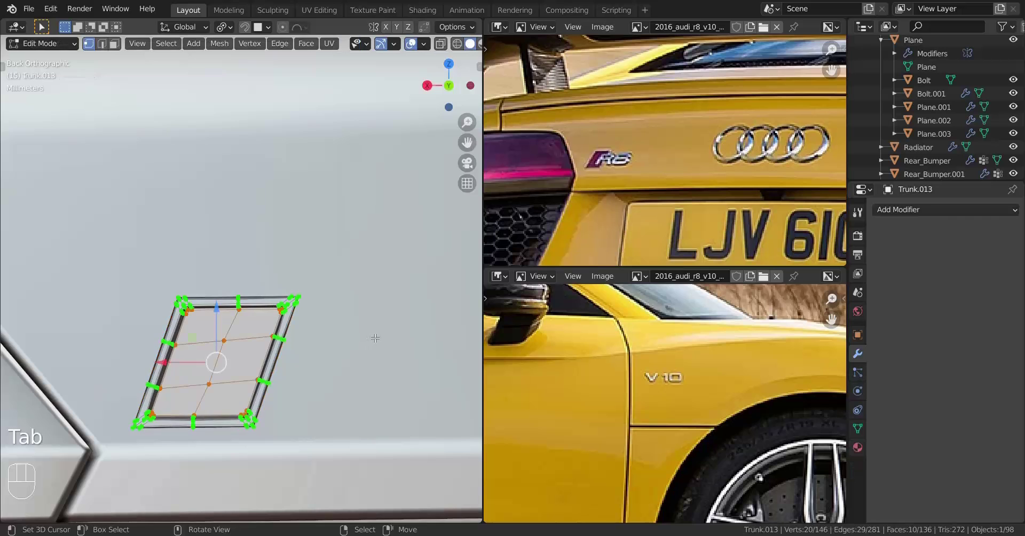
key("z")
scroll(322, 329, "up", 3)
key("z")
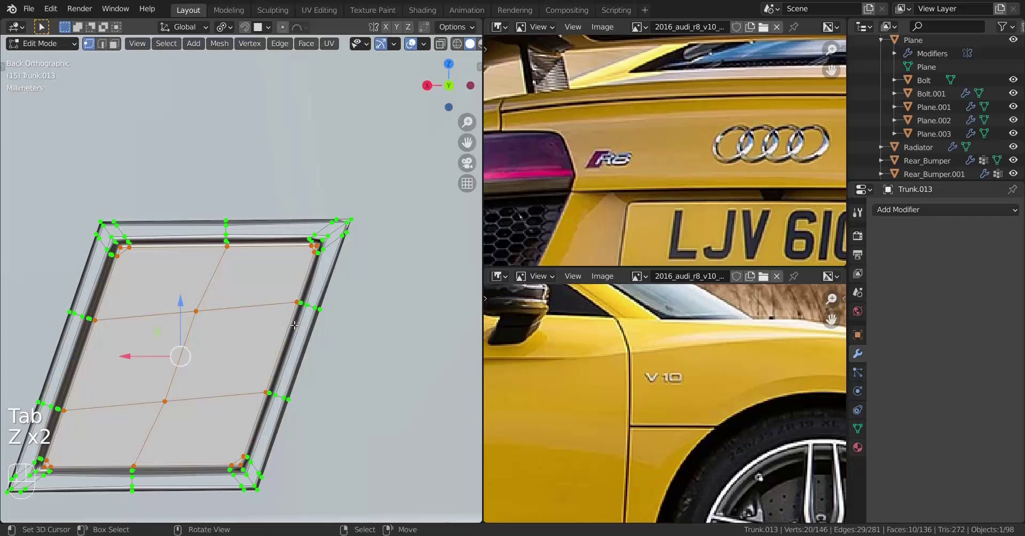
scroll(192, 309, "up", 1)
left_click(196, 311)
scroll(275, 310, "down", 2)
middle_click_drag(275, 310, 366, 356)
key("shift+d")
key("y")
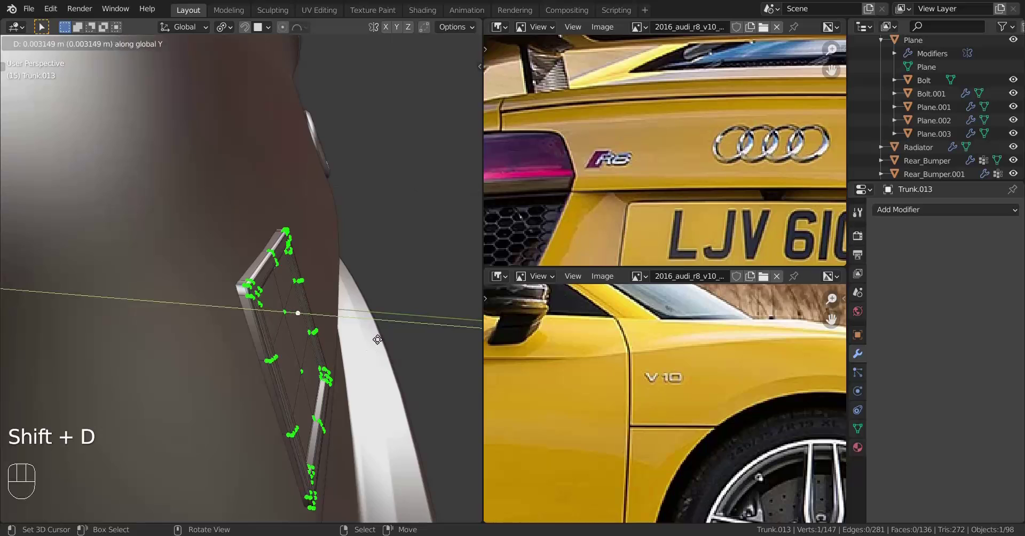
left_click(378, 340)
Move the copied vertex in back wireframe view to the R's upper-left corner on the blueprint
key("ctrl+KP_1")
scroll(271, 352, "up", 5)
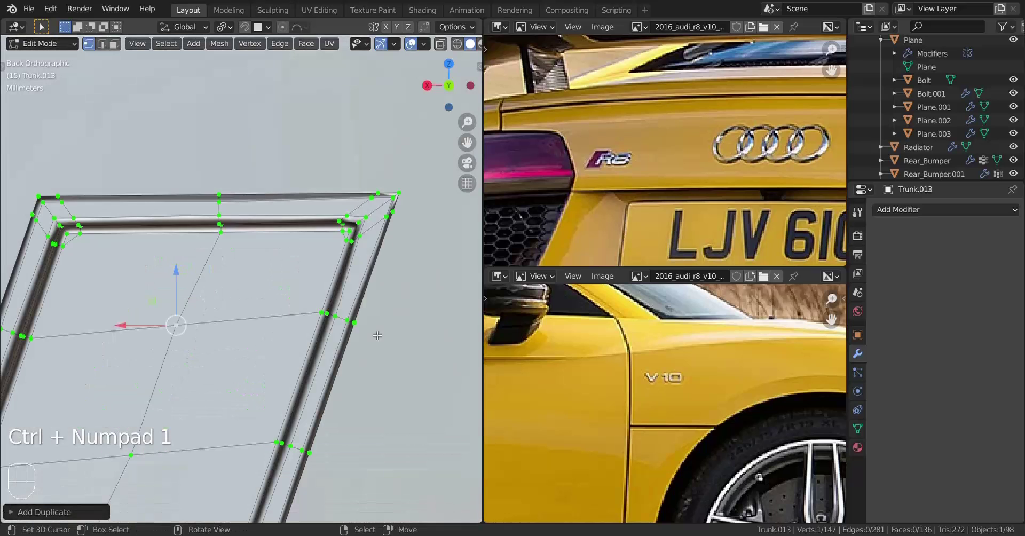
key("z")
key("g")
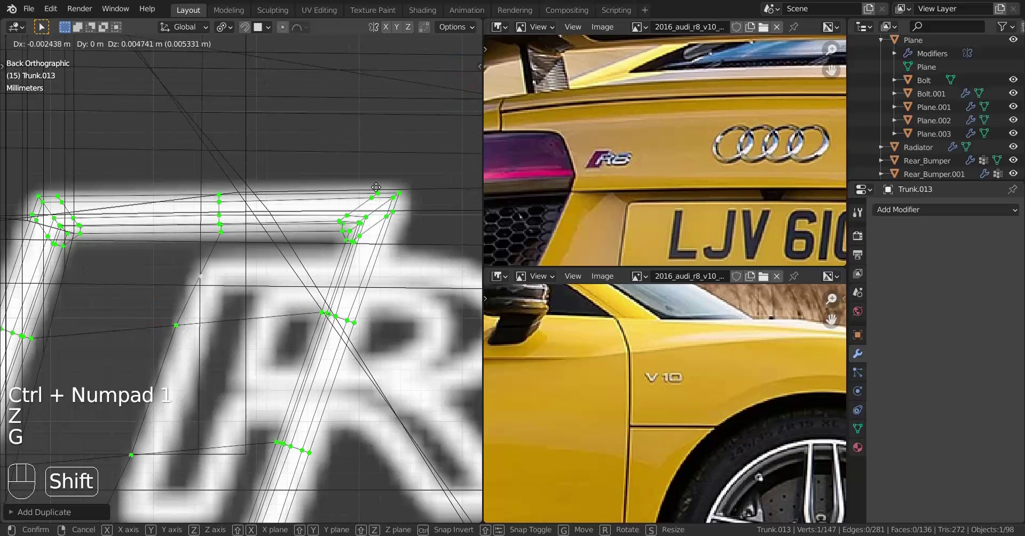
left_click(414, 116)
Extrude the vertex down the left side of the R's stem and across the stem's foot
scroll(414, 116, "down", 4)
middle_click_drag(374, 240, 358, 290, "shift")
scroll(358, 290, "up", 2)
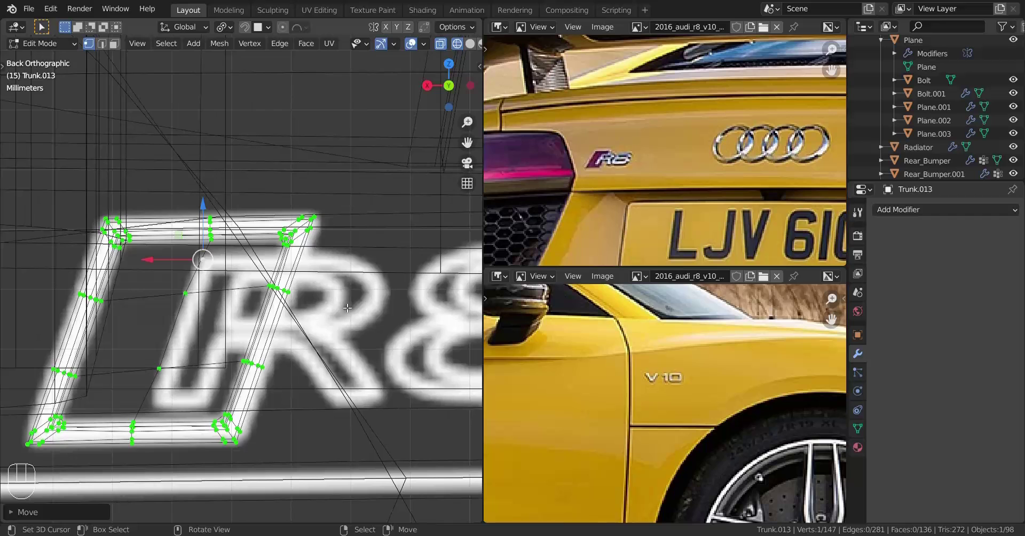
scroll(348, 308, "down", 3)
middle_click_drag(347, 308, 320, 312, "shift")
scroll(281, 317, "up", 3)
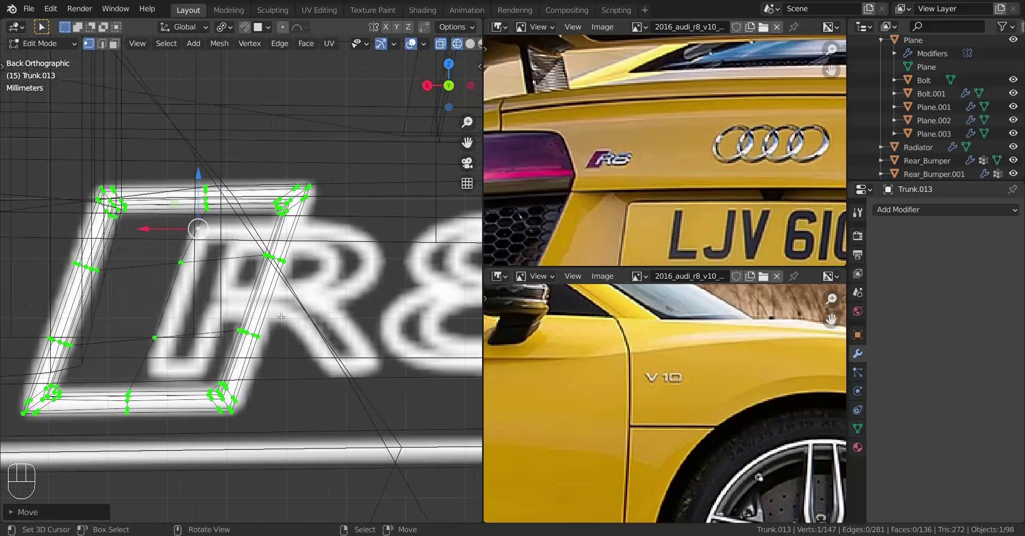
scroll(282, 317, "up", 2)
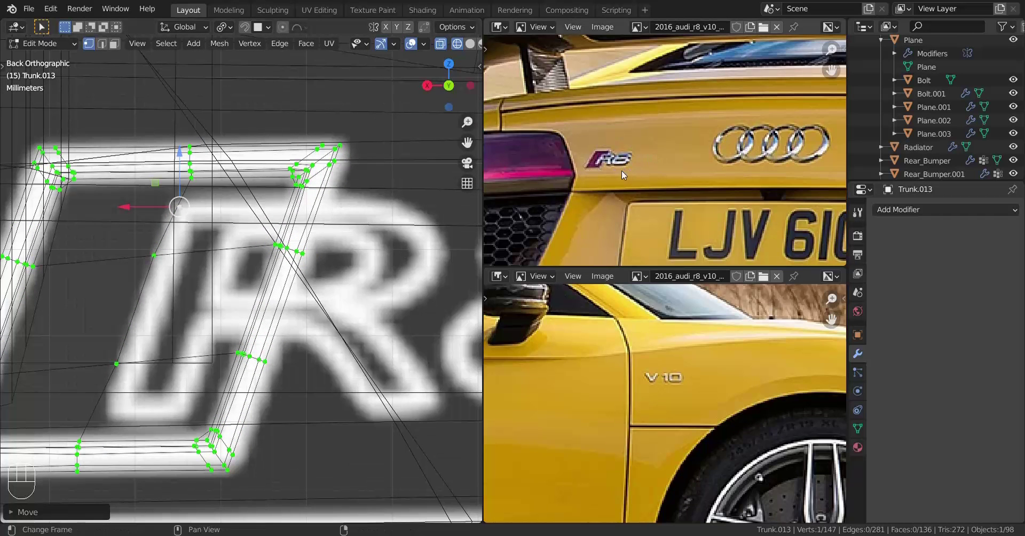
middle_click_drag(273, 183, 279, 158, "shift")
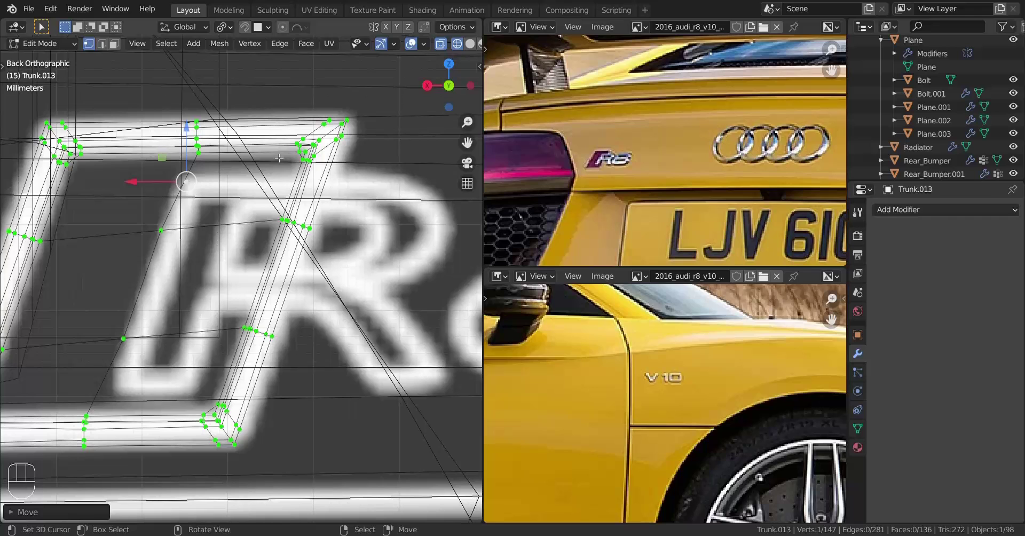
key("e")
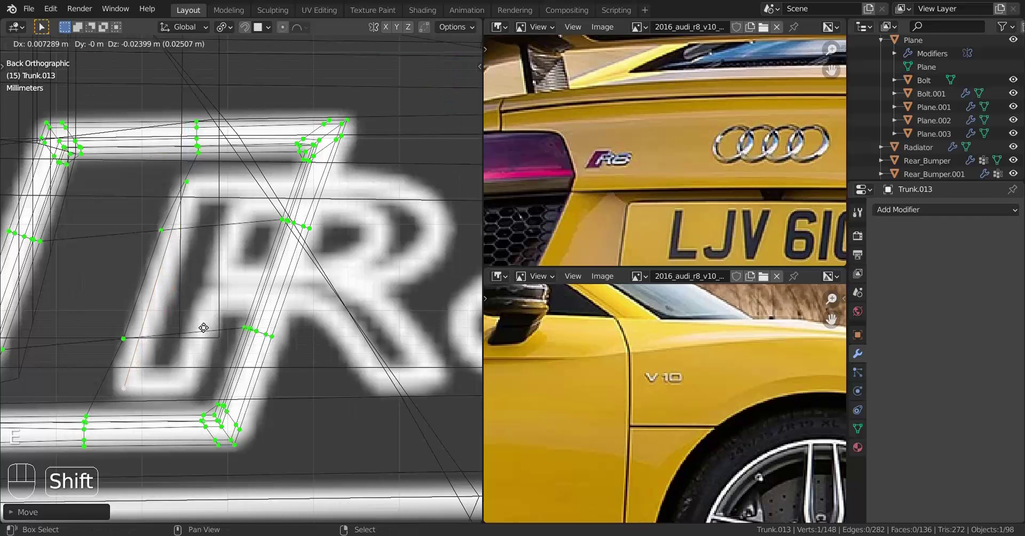
left_click(183, 345, "shift")
key("e")
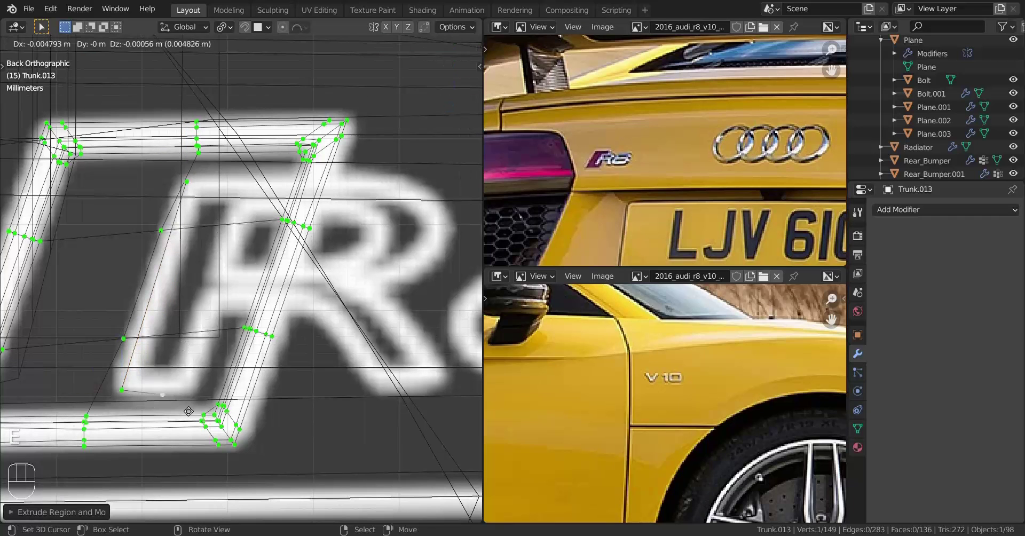
left_click(192, 410)
Isolate the R outline by hiding the frame mesh, and select the stem's left edge
key("a")
key("a")
key("a")
key("l")
key("h")
right_click(205, 391)
Duplicate the stem's left edge to its right side, merge it with the foot vertex, and slide its upper vertex to the crossbar's underside
key("shift+d")
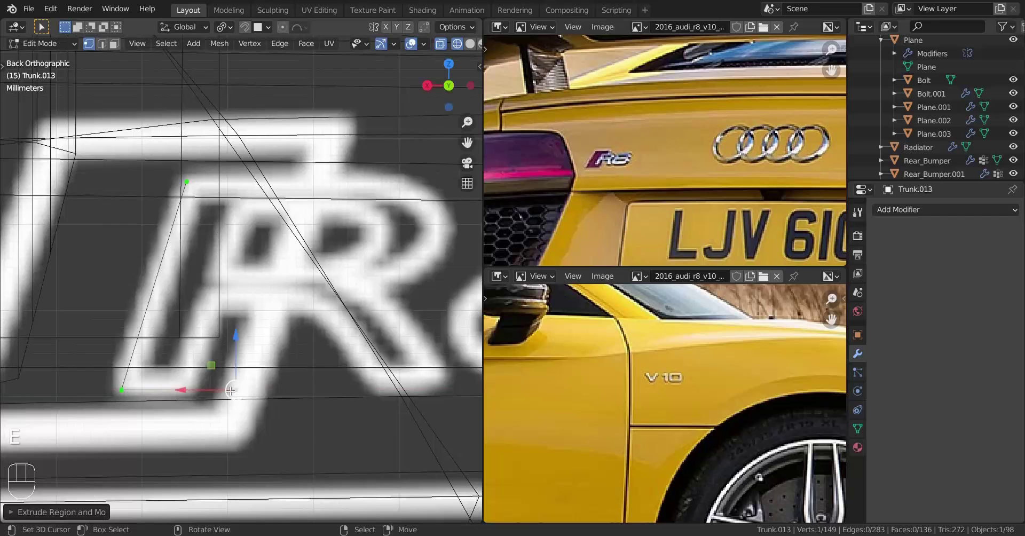
left_click(293, 330)
key("a")
key("m")
key("b")
left_click(255, 182)
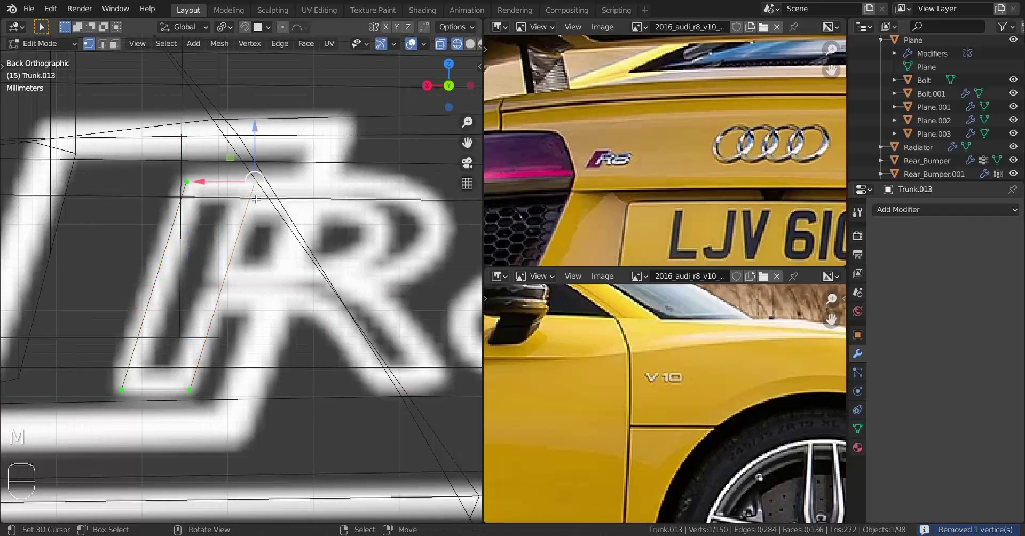
key("g")
key("g")
left_click(245, 342)
Extrude vertices along the crossbar's underside, down the R's diagonal leg and across its foot along X
key("e")
key("x")
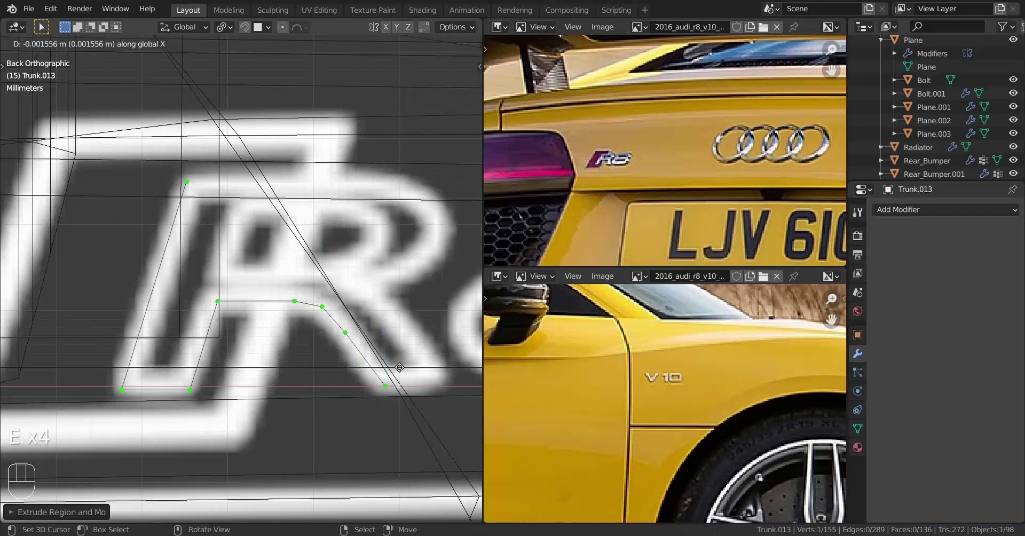
left_click(402, 328)
Extrude the outline up the leg's right side and around the outer bowl, and join it to the stem's top corner
key("e")
key("e")
key("e")
key("e")
key("e")
key("e")
left_click(430, 309)
left_click(437, 288)
left_click(432, 272)
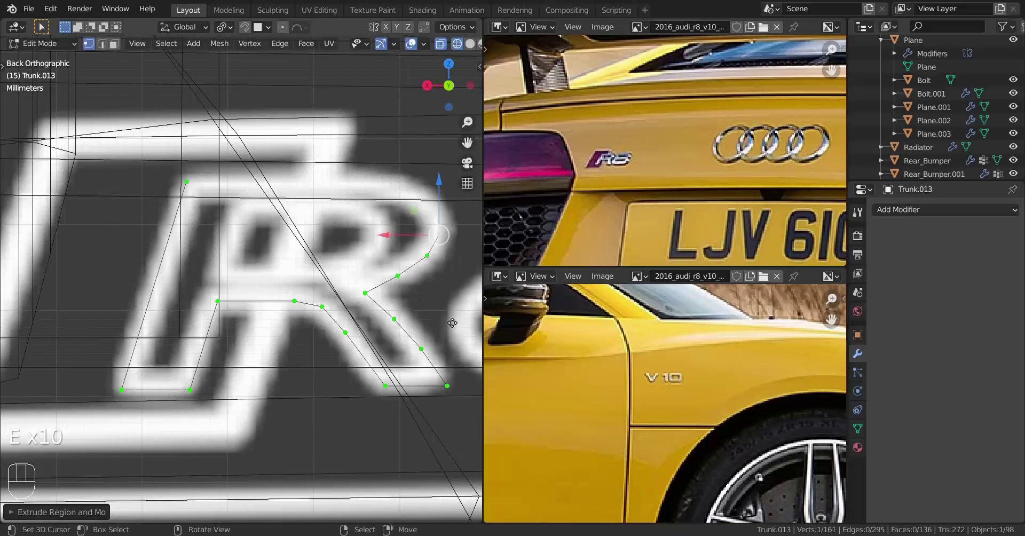
left_click(369, 266)
left_click(303, 279)
right_click(206, 192, "shift")
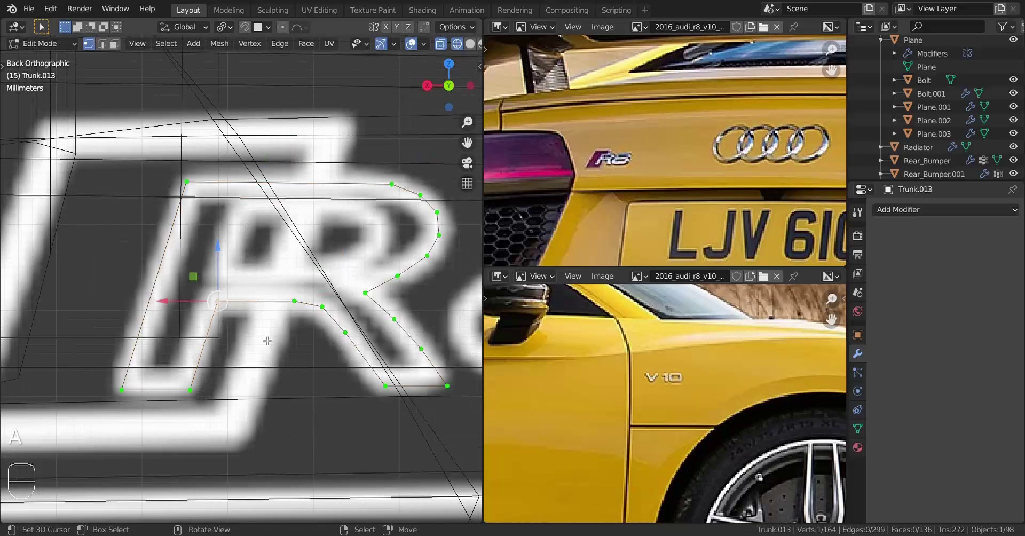
Slide the stem's inner vertex up to the counter's top-left corner and subdivide its edge at the counter's bottom and the crossbar's underside
key("g")
key("g")
left_click(281, 257)
key("ctrl+r")
left_click(227, 283)
key("g")
key("g")
left_click(251, 275)
key("ctrl+r")
key("g")
key("g")
left_click(276, 289)
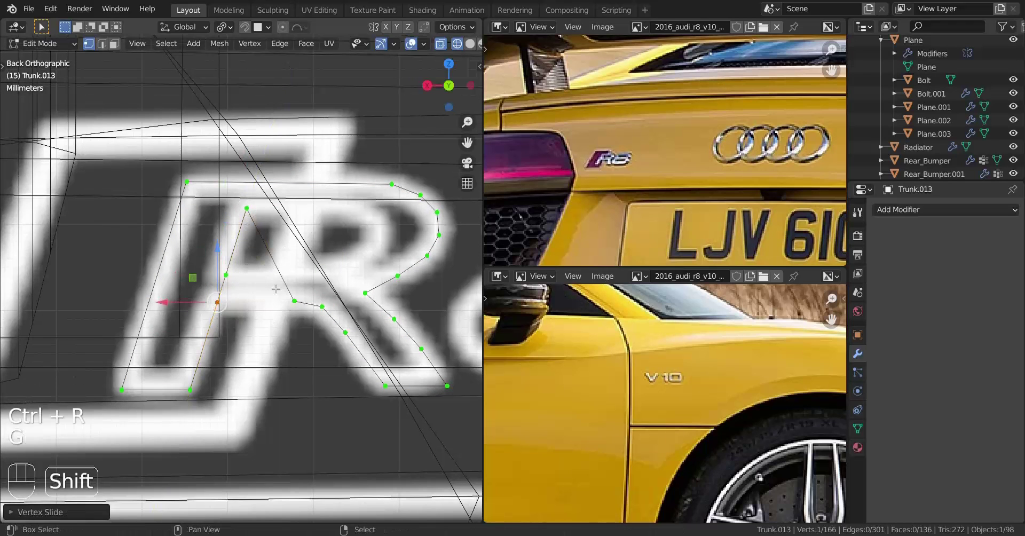
Reconnect the crossbar's underside to the stem and delete the edges linking the outer outline to the counter
left_click(295, 301, "shift")
key("g")
key("g")
left_click(292, 302)
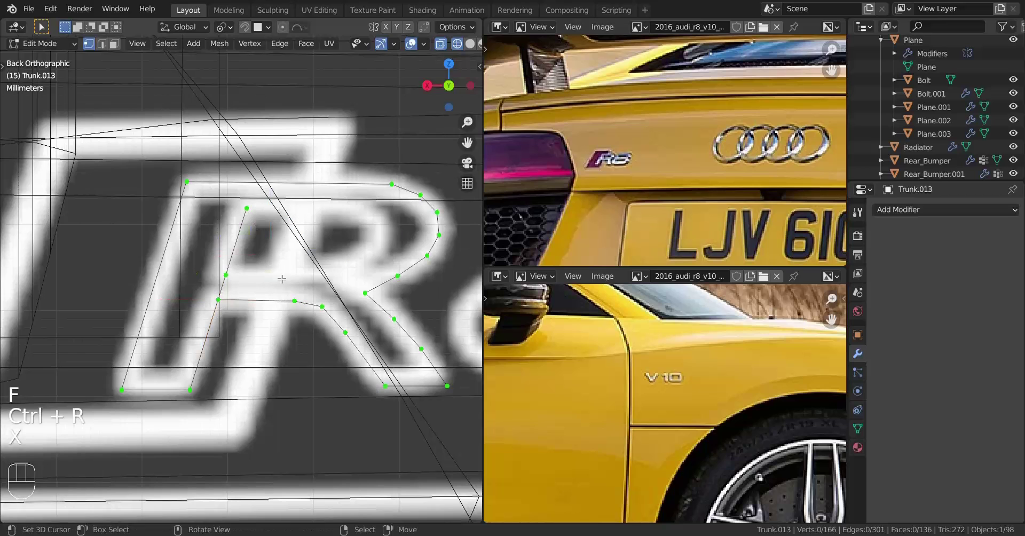
Extrude vertices along the bottom and curve of the R's counter and close the inner loop
key("e")
left_click(348, 276)
key("e")
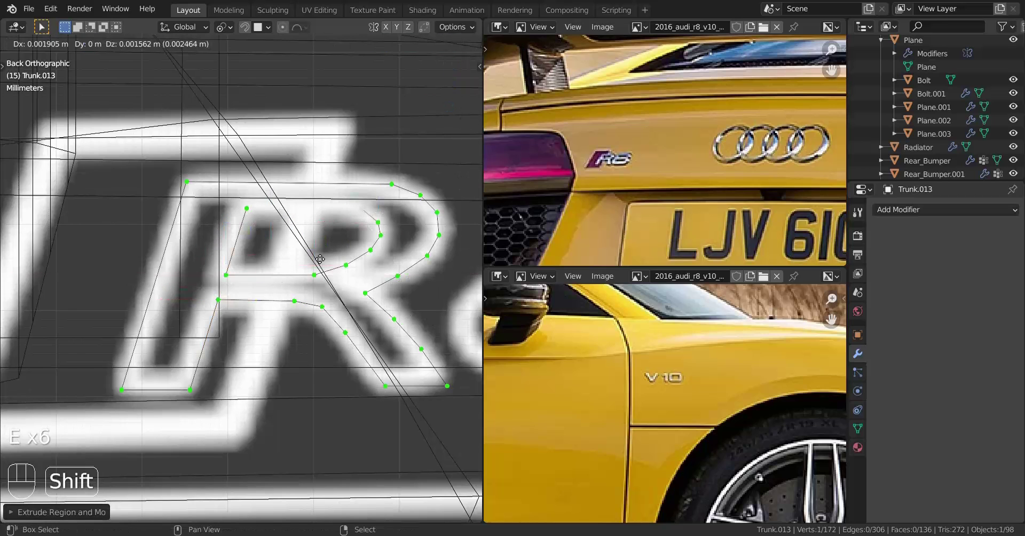
right_click_drag(358, 211, 359, 185, "shift")
Fill the area between the R's outer and inner loops with faces and convert the triangles to quads
middle_click_drag(358, 185, 335, 202, "shift")
key("Tab")
key("Tab")
right_click(322, 282, "alt")
right_click(366, 297, "alt+shift")
key("alt+f")
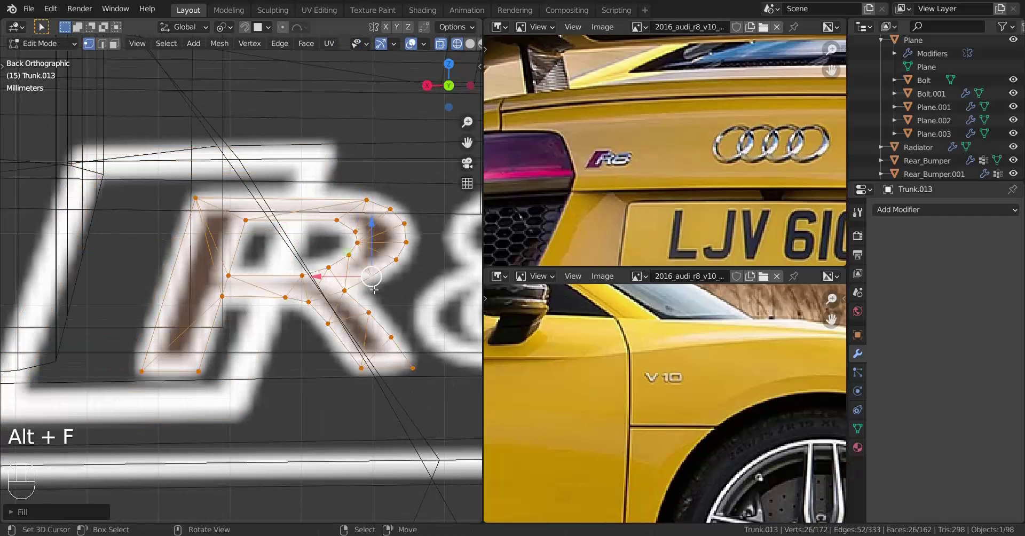
key("alt+j")
Inset the R's faces slightly in solid back view and select the whole letter
key("z")
key("z")
key("z")
key("ctrl+KP_1")
key("z")
key("i")
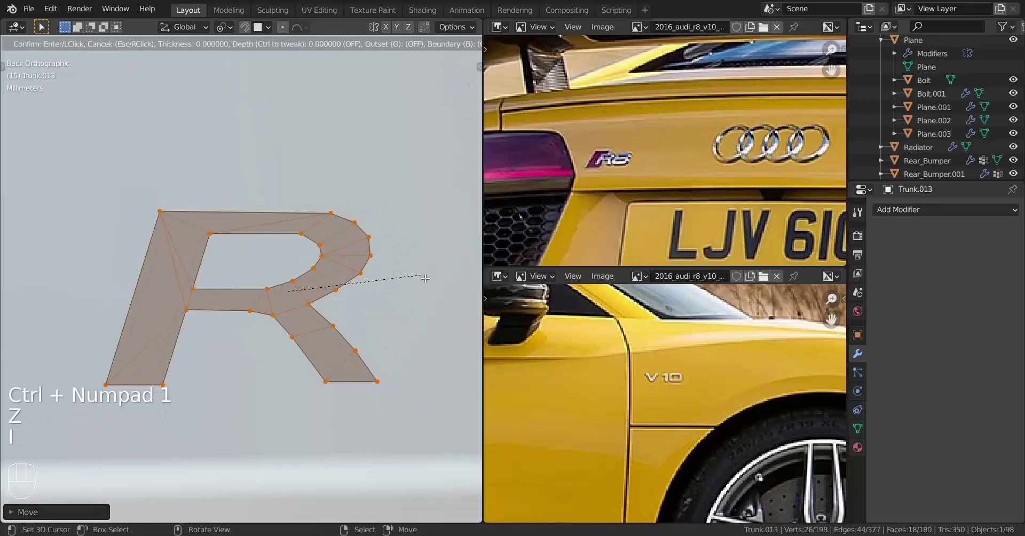
left_click(472, 263)
key("a")
key("z")
key("z")
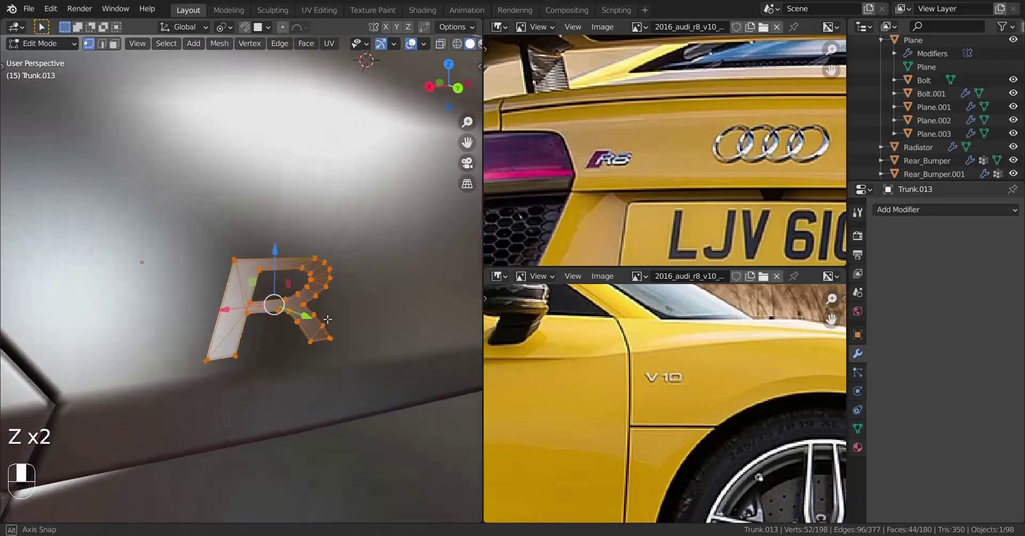
Extrude the R's outer boundary loop along Y toward the trunk to give the letter depth
key("KP_3")
middle_click_drag(288, 307, 229, 319)
scroll(241, 315, "up", 3)
right_click(364, 240, "alt")
key("e")
key("y")
middle_click_drag(361, 246, 313, 267)
left_click(296, 290)
Select the R's inner front faces, move them outward slightly and inset them again
right_click(254, 306, "alt+shift")
key("ctrl+i")
key("KP_Decimal")
right_click(289, 256, "alt+shift")
left_click_drag(292, 287, 334, 314, "shift")
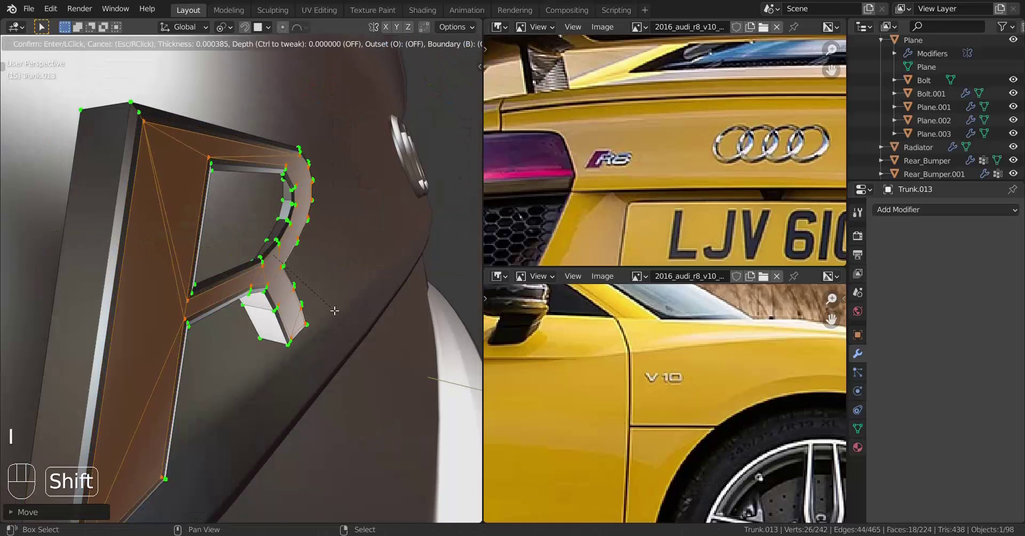
Extrude the edge loop of the R's counter back toward the trunk to form its inner walls
middle_click_drag(332, 304, 305, 334)
key("e")
key("s")
key("Tab")
key("Tab")
Add loop cuts around the R's outer side walls and counter walls close to the front edge
key("ctrl+r")
left_click(287, 307)
left_click(250, 307)
key("ctrl+r")
left_click(216, 256)
key("Tab")
key("Tab")
scroll(295, 388, "up", 5)
key("ctrl+z")
key("Tab")
key("Tab")
key("ctrl+r")
key("ctrl+z")
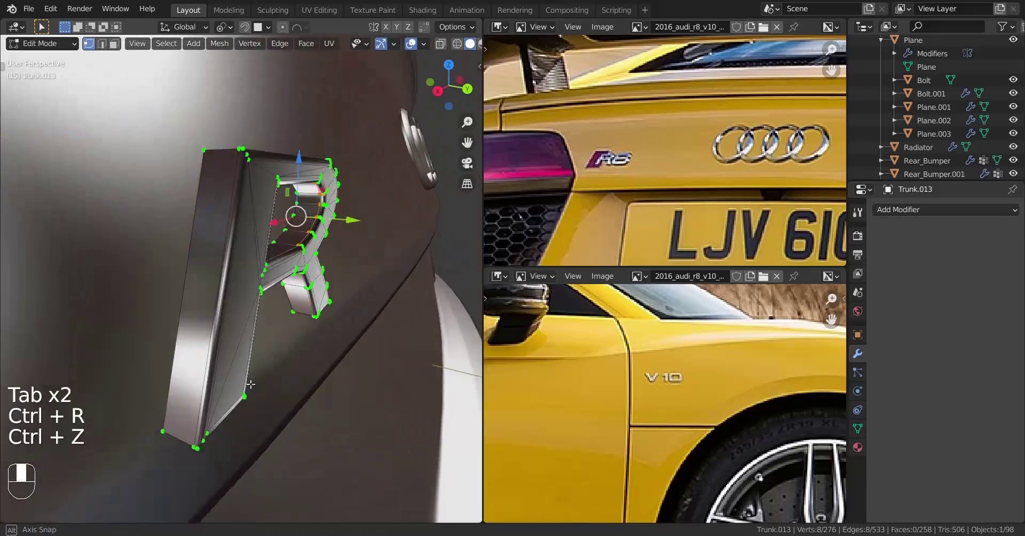
Shear the whole R in the right view to match the trunk's slope and move it toward the surface
key("a")
key("KP_3")
key("z")
key("alt+h")
key("a")
key("a")
key("a")
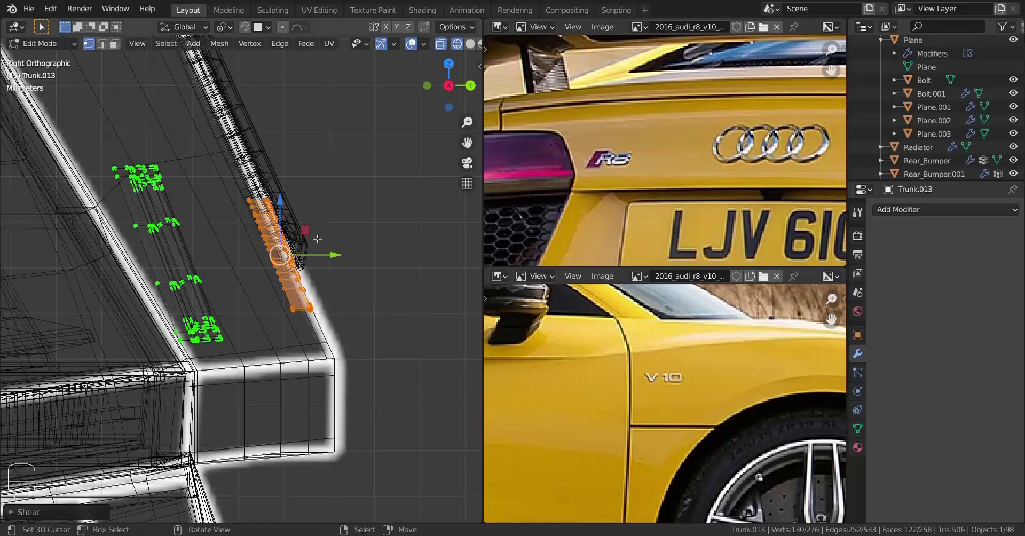
key("g")
left_click(232, 235)
Shear the R in the top view to follow the trunk's curvature and reposition it beside the frame
middle_click_drag(232, 234, 306, 390, "ctrl+shift")
key("KP_7")
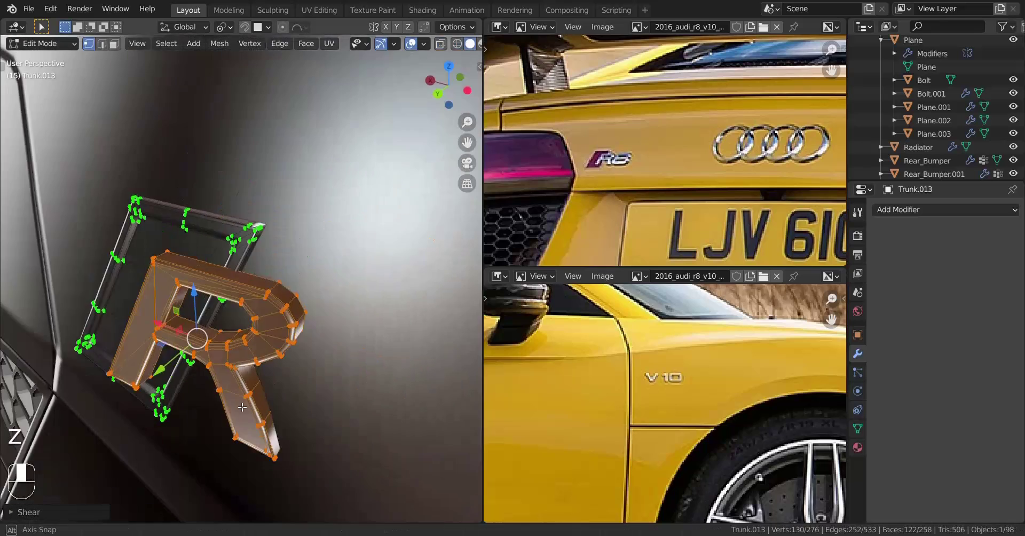
key("shift+ctrl+alt+s")
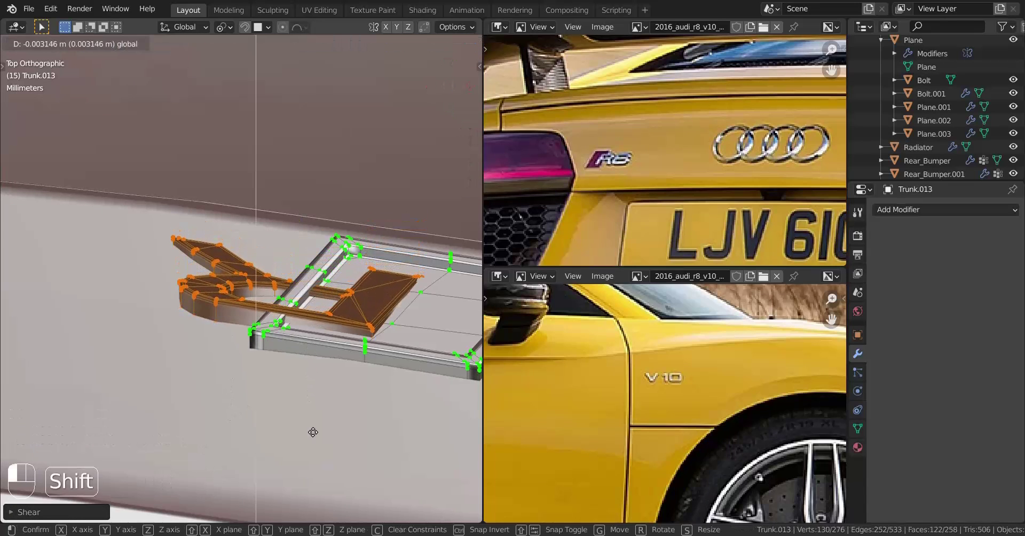
key("Escape")
Refine the R's shear in the right and top views and move it along Y against the trunk
key("KP_3")
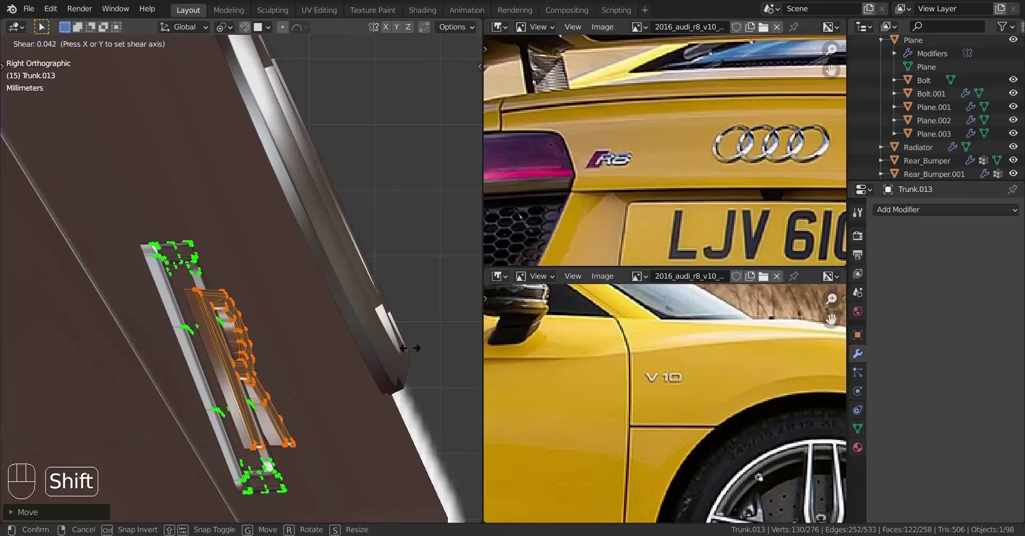
left_click(410, 347)
middle_click_drag(410, 348, 245, 437)
key("g")
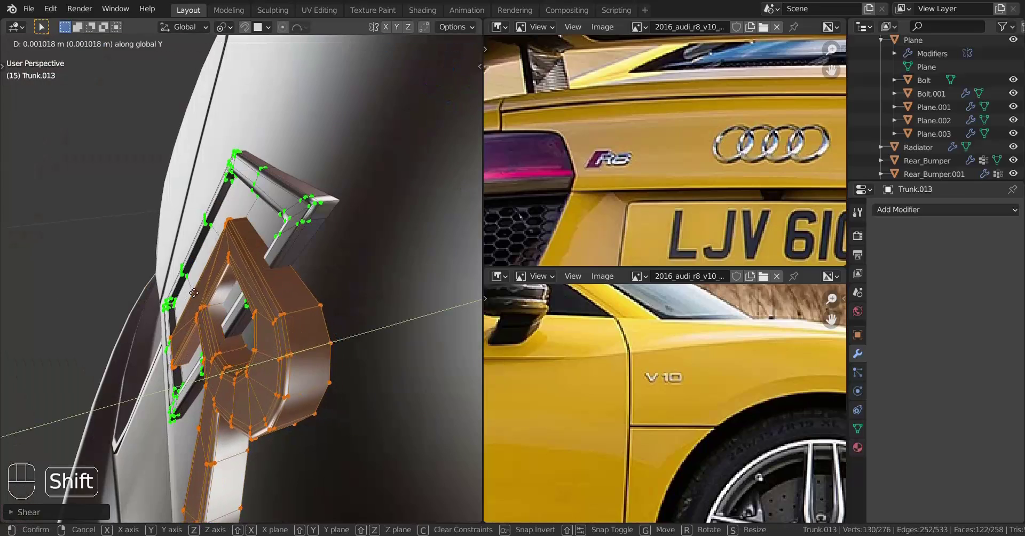
key("KP_7")
key("shift+ctrl+alt+s")
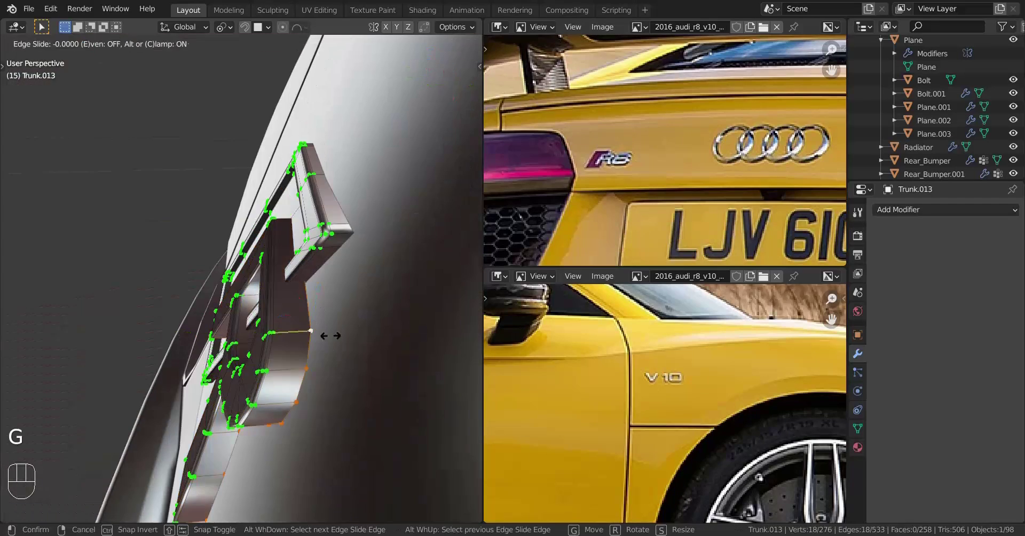
Edge-slide the loop around the R's outer side, recalculate all normals outward and return to Object Mode
left_click(330, 335)
key("Tab")
key("Tab")
key("a")
key("shift+n")
key("Tab")
middle_click_drag(290, 351, 290, 375)
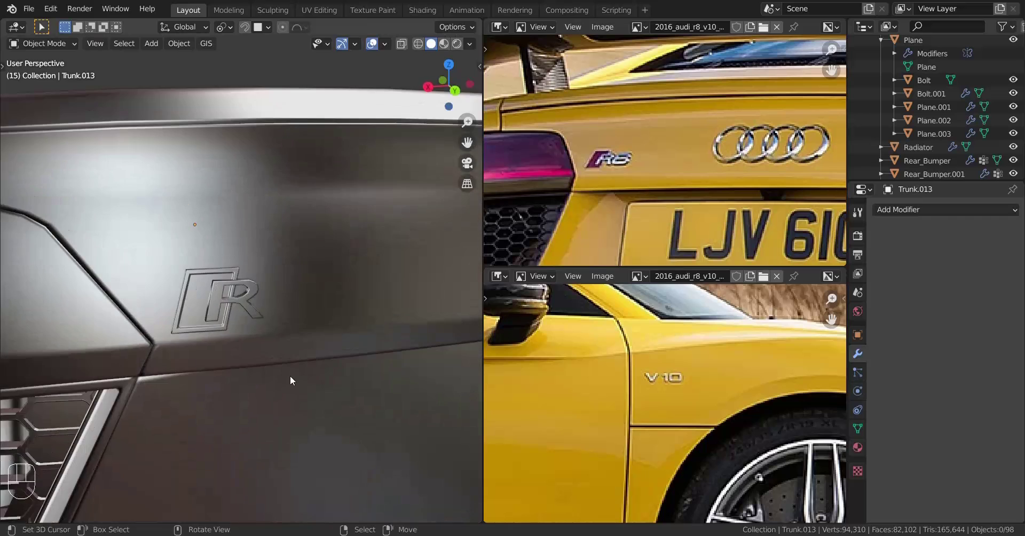
Shear the whole R in the back wireframe view to match the letter's slant on the blueprint
key("ctrl+KP_1")
key("Tab")
key("z")
key("a")
key("l")
key("shift+ctrl+alt+s")
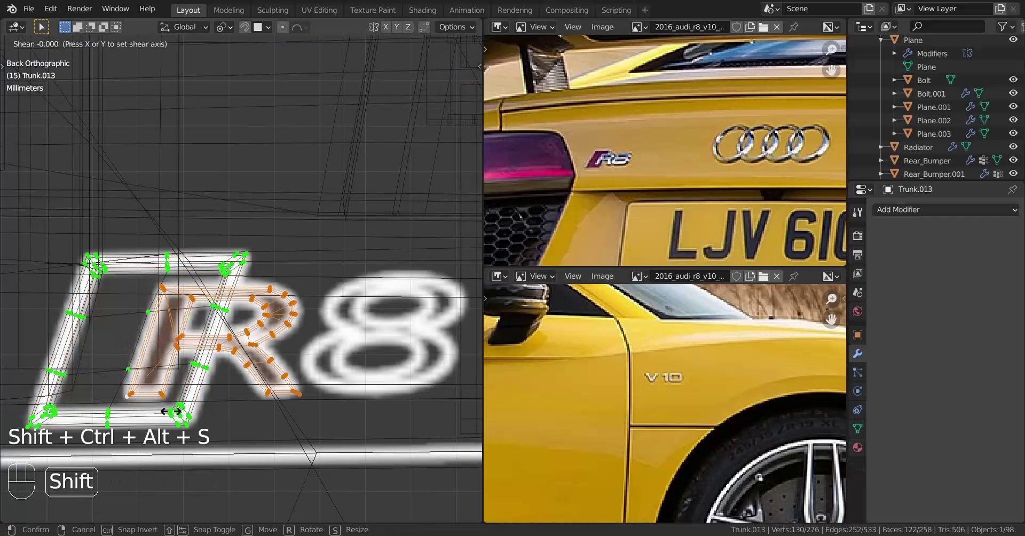
left_click(360, 412)
key("z")
key("Tab")
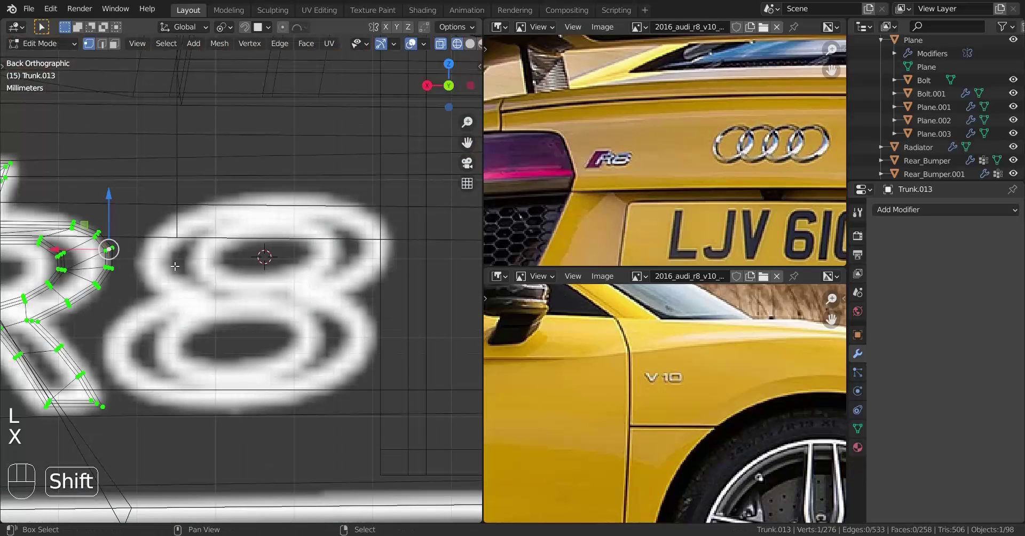
Duplicate a vertex of the R to the top of the 8 and extrude points along its upper outline
key("shift+d")
left_click(280, 199)
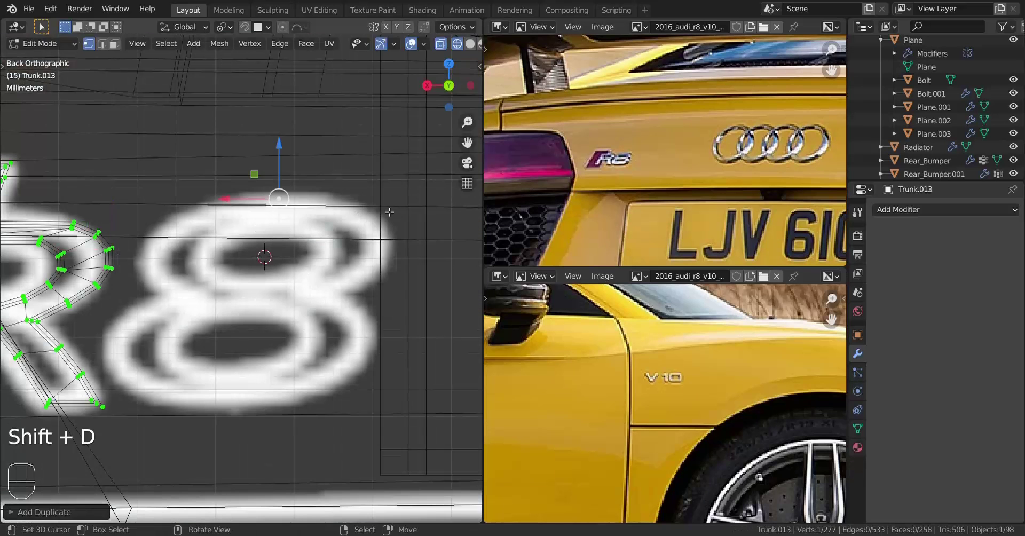
left_click(335, 254)
right_click(205, 211)
key("g")
key("g")
key("g")
key("g")
left_click(284, 195)
key("g")
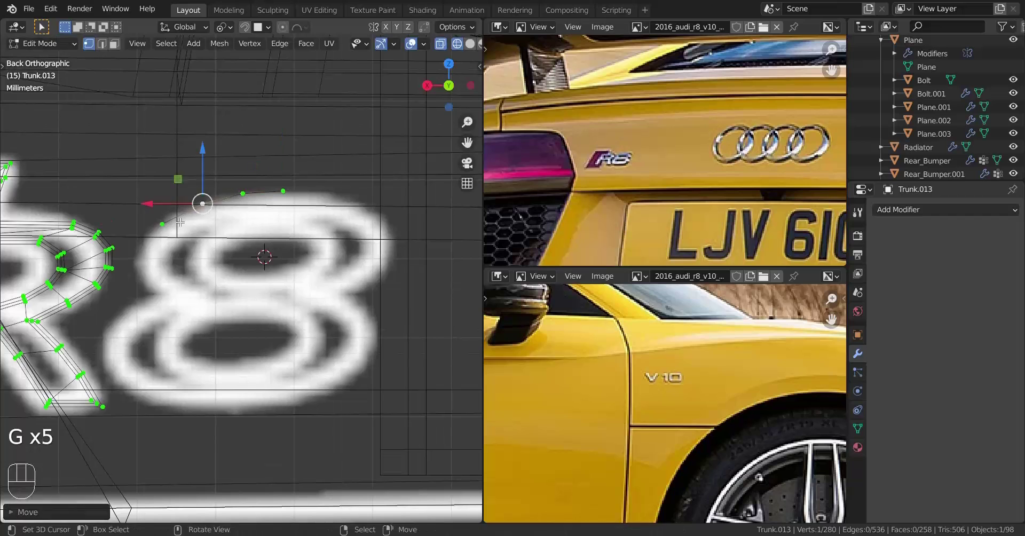
Extrude vertices around the rest of the 8's outer outline and close the loop at its top
key("g")
key("e")
left_click(181, 316)
key("g")
key("g")
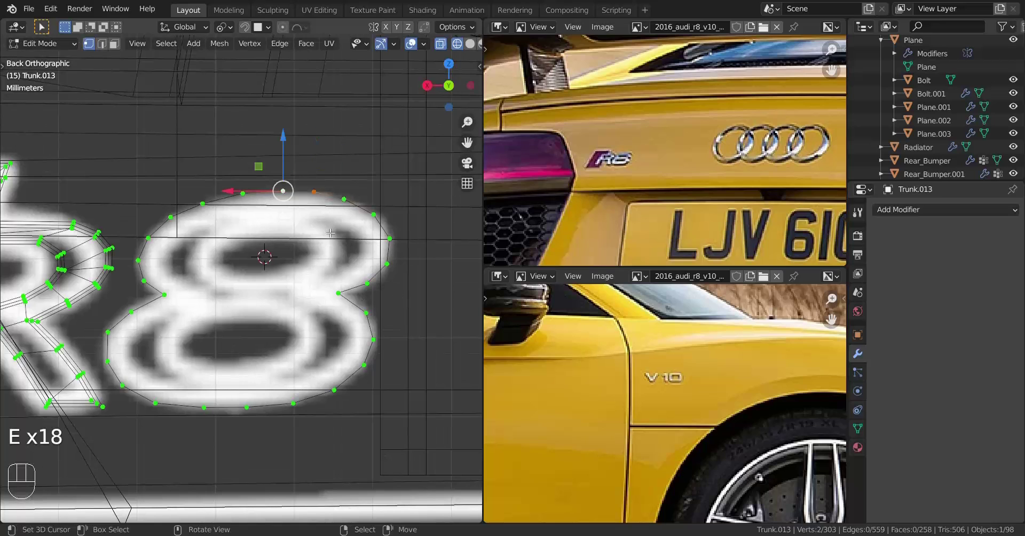
Trace the 8's upper counter, close the loop and even out its vertices with LoopTools Space
key("g")
key("g")
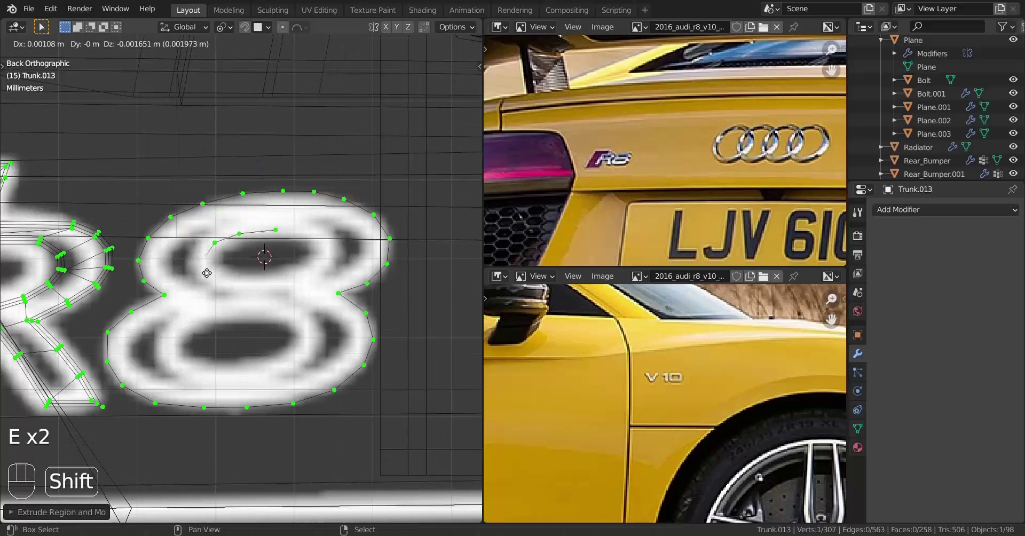
key("f")
right_click(227, 237, "alt")
key("w")
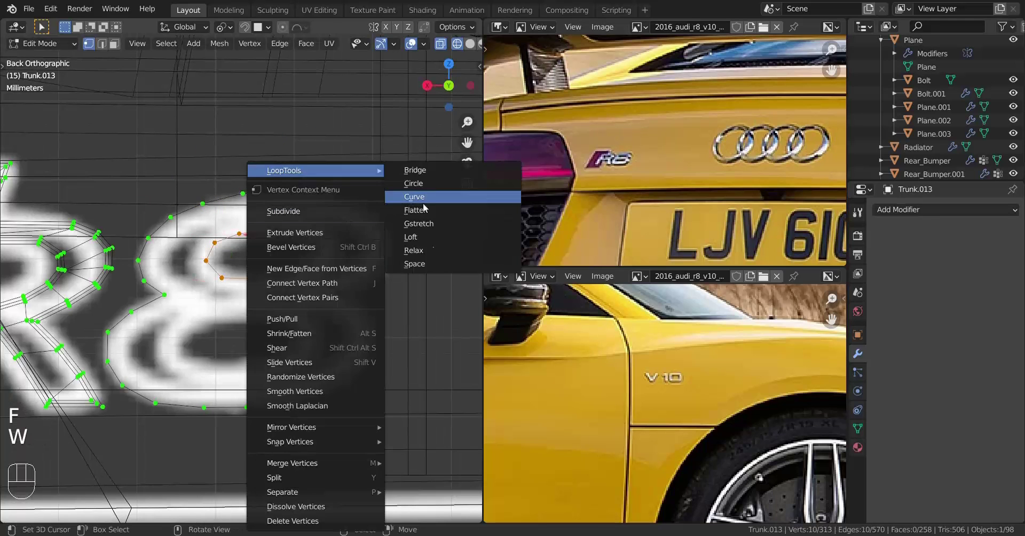
left_click(415, 263)
Adjust the upper counter's vertices to the blueprint and duplicate the loop down onto the 8's lower counter
right_click(303, 236)
key("g")
right_click(309, 280)
key("g")
left_click(314, 281)
right_click(290, 275, "alt")
key("shift+d")
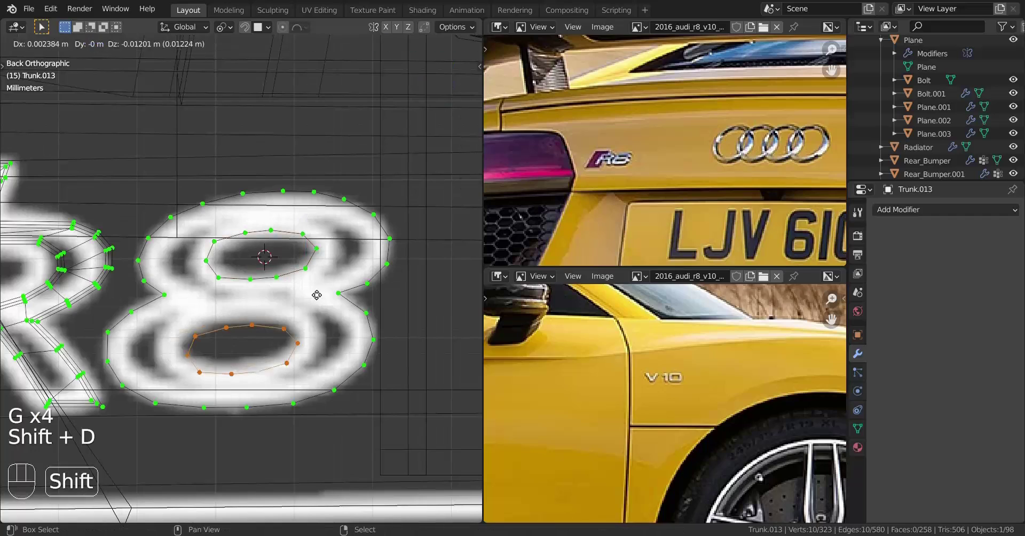
Fill the area between the 8's outline and both counters with faces and convert the triangles to quads
right_click(346, 291, "alt+shift")
key("alt+f")
key("alt+j")
key("z")
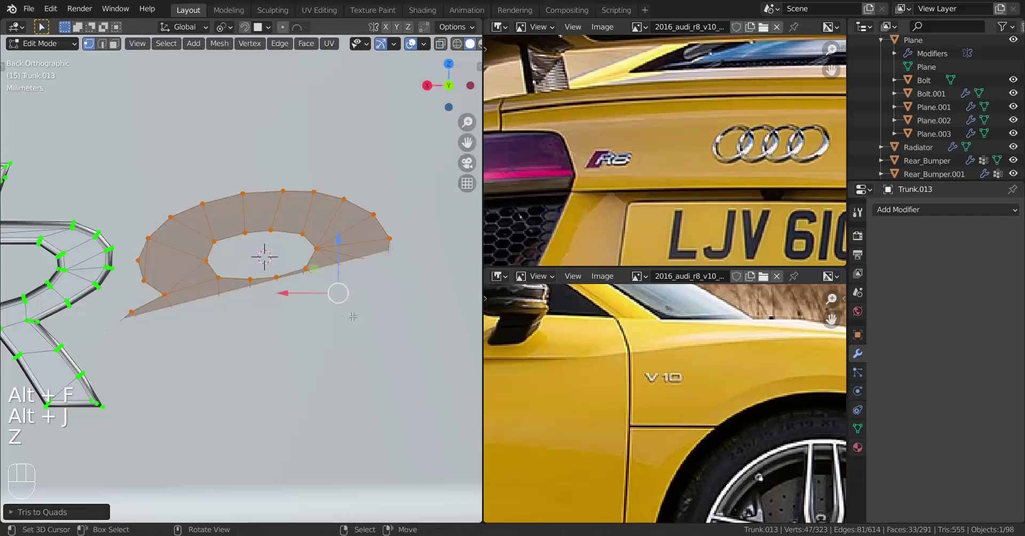
Inset the 8's faces slightly and move the inner faces outward along Y
key("z")
scroll(350, 316, "up", 1)
key("i")
left_click(395, 352)
mouse_move(393, 352)
middle_mouse_down()
mouse_move(311, 350)
mouse_move(312, 306)
middle_mouse_up()
key("z")
left_click_drag(313, 306, 320, 308)
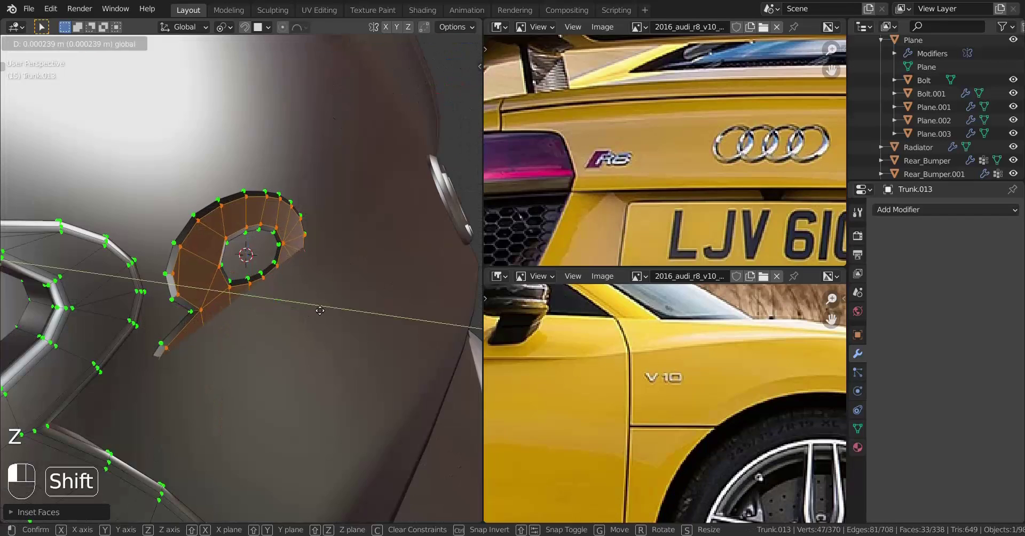
Inset the 8's front faces a second time in the back view
key("ctrl+KP_1")
key("z")
key("i")
left_click(373, 348)
scroll(373, 347, "down", 3)
scroll(373, 341, "up", 3)
mouse_move(374, 331)
middle_mouse_down()
mouse_move(398, 299)
mouse_move(438, 299)
middle_mouse_up()
scroll(397, 299, "up", 2)
scroll(398, 299, "down", 2)
key("z")
middle_click_drag(279, 350, 334, 322, "shift")
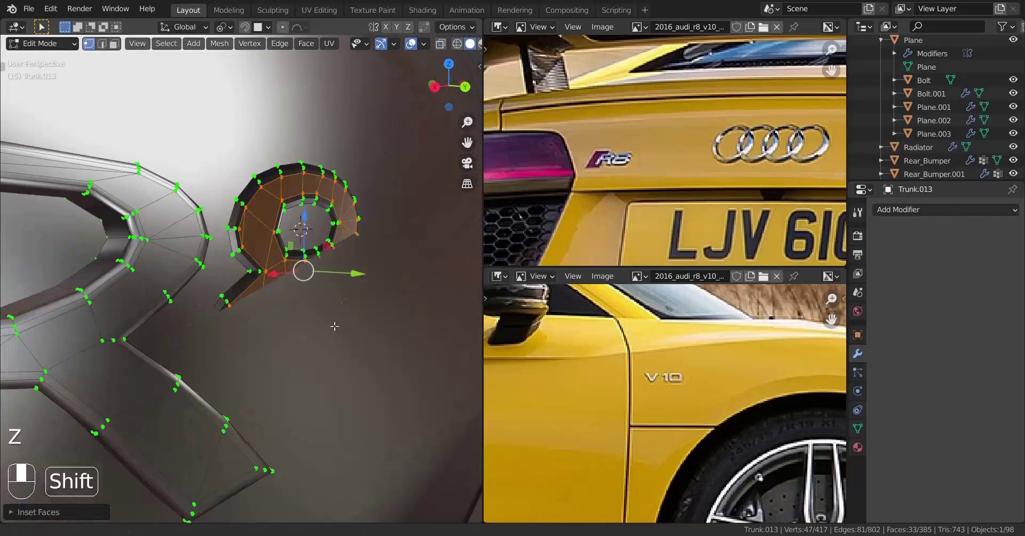
Move the whole 8 outward along Y and extrude its outer boundary loop along Y toward the trunk
key("a")
key("a")
key("a")
key("l")
left_click_drag(357, 274, 436, 288)
right_click(336, 283, "alt")
key("e")
key("y")
left_click(297, 286)
Shear the whole 8 in the right view to match the trunk's slope and move it back along Y
key("l")
key("KP_3")
key("z")
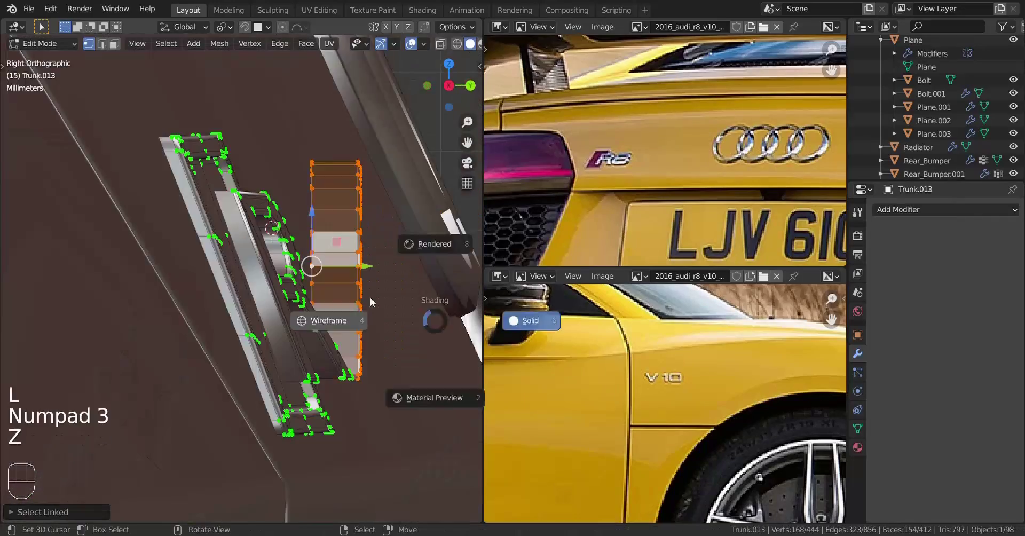
key("ctrl+alt+shift+s")
left_click(35, 311)
key("g")
key("y")
left_click(11, 310)
key("z")
middle_click_drag(417, 315, 240, 336)
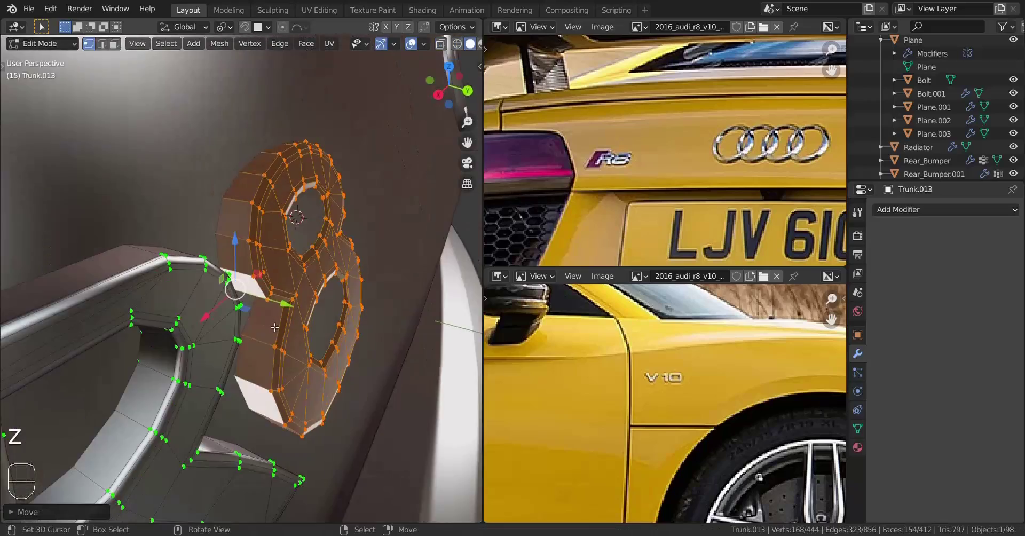
Shear the 8 in the top view to follow the trunk's curvature and move it along Y beside the R
key("KP_7")
key("ctrl+alt+shift+s")
left_click(246, 208)
key("g")
key("y")
left_click(251, 214)
middle_click_drag(278, 229, 212, 298)
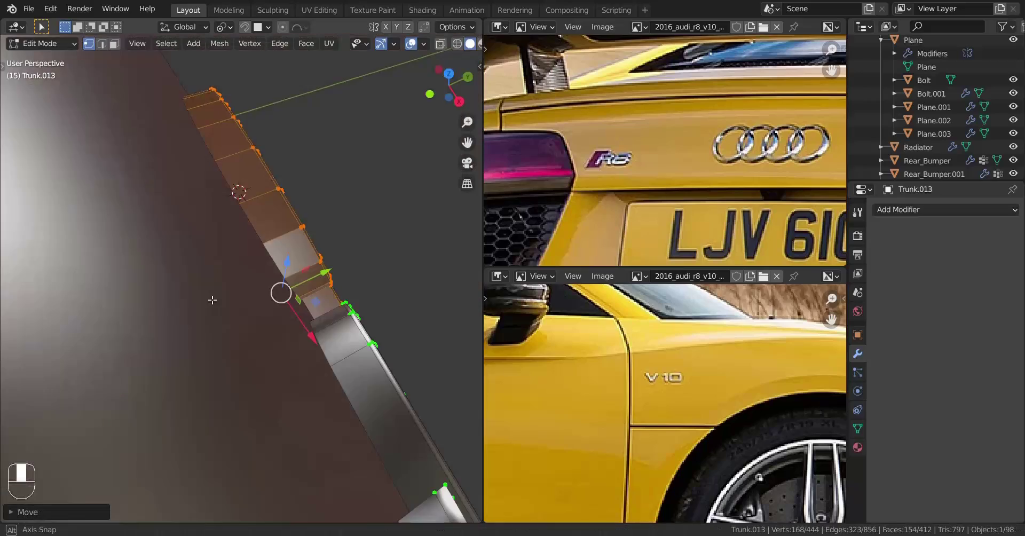
Add a loop cut around the 8's outer side wall close to the front edge
key("ctrl+r")
left_click(328, 186)
left_click(342, 176)
middle_click_drag(342, 181, 277, 299)
Extrude the boundary loops of the 8's two holes along Y toward the trunk
right_click(251, 293, "alt")
right_click(226, 373, "alt+shift")
key("e")
key("y")
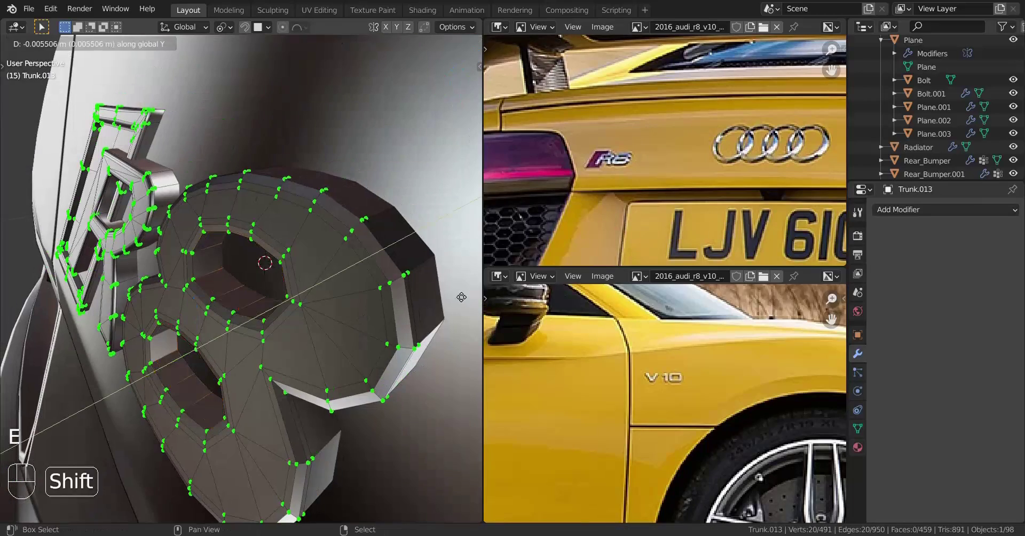
left_click(459, 295)
Add loop cuts to the inner walls of the 8's holes near the front edge and shade the badge smooth
key("ctrl+r")
key("ctrl+r")
left_click(184, 382)
left_click(94, 396)
key("Tab")
middle_click_drag(96, 395, 208, 342)
left_click(179, 44)
left_click(209, 308)
key("a")
key("a")
key("a")
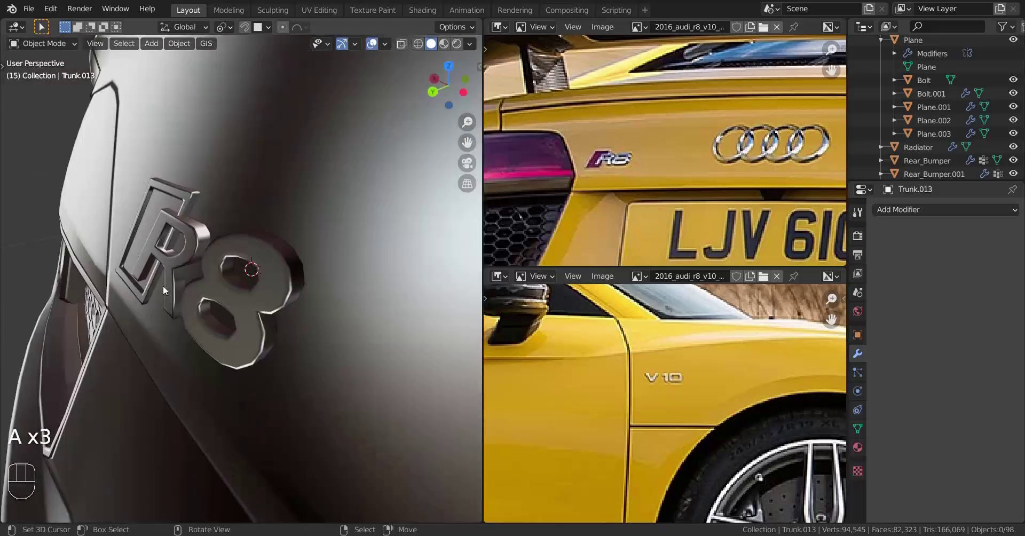
Shear the whole 8 in the back view to match the blueprint's slant and adjust its height along Z
right_click(235, 299)
key("ctrl+KP_1")
key("Tab")
key("z")
key("l")
key("ctrl+alt+shift+s")
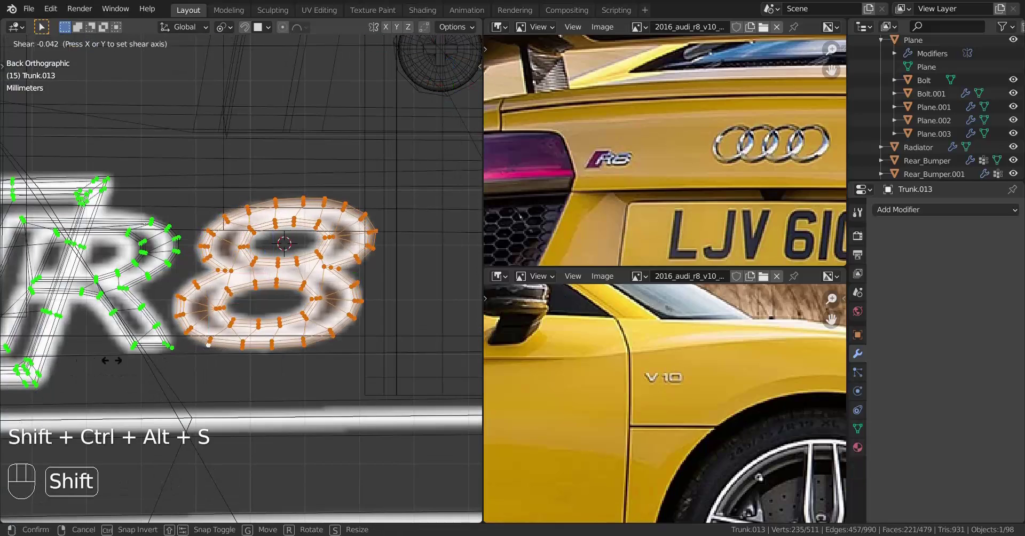
left_click(112, 359)
key("g")
key("z")
left_click(160, 347)
Recalculate the normals of the whole R8 badge to face outward and save the file
key("Tab")
key("z")
mouse_move(291, 297)
middle_mouse_down()
mouse_move(258, 326)
mouse_move(288, 301)
mouse_move(316, 303)
middle_mouse_up()
key("Tab")
key("a")
key("shift+n")
key("Tab")
key("a")
key("a")
key("a")
scroll(267, 318, "down", 3)
scroll(316, 303, "down", 4)
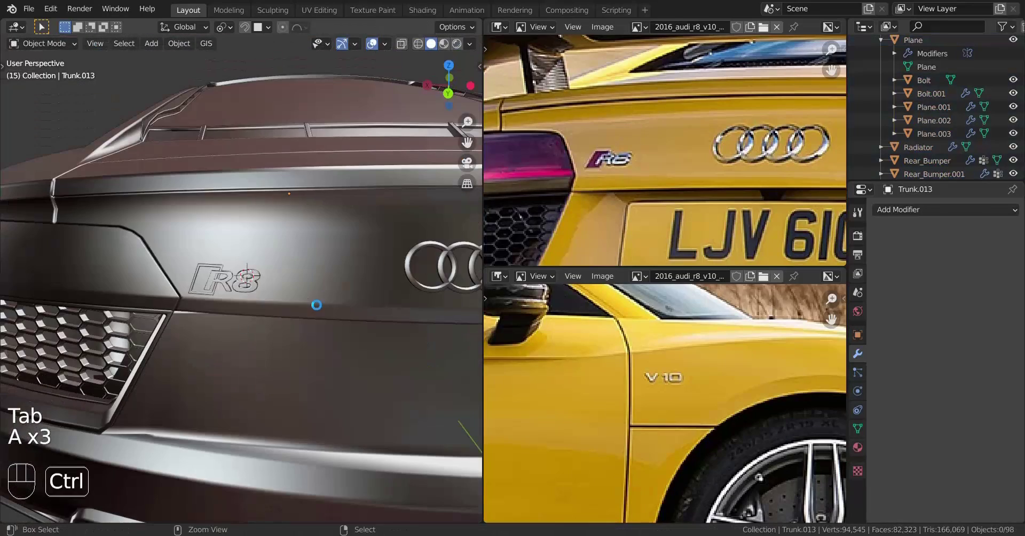
key("ctrl+s")
key("ctrl+s")
Inspect the R8 badge on the car's rear from several distances and examine the front fender where the V10 badge belongs
middle_click_drag(235, 246, 287, 224)
scroll(287, 224, "down", 3)
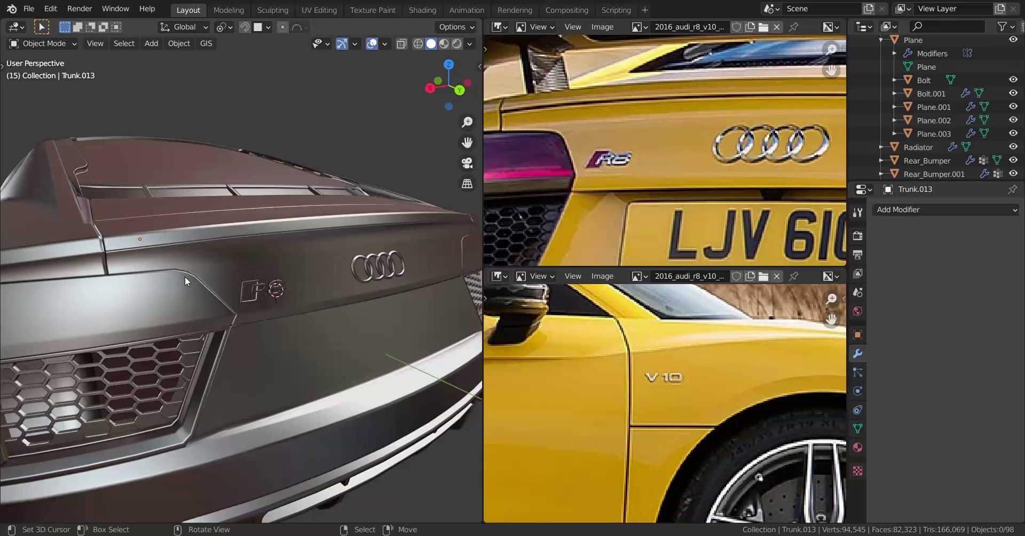
scroll(184, 277, "down", 4)
scroll(303, 307, "up", 3)
scroll(338, 361, "down", 2)
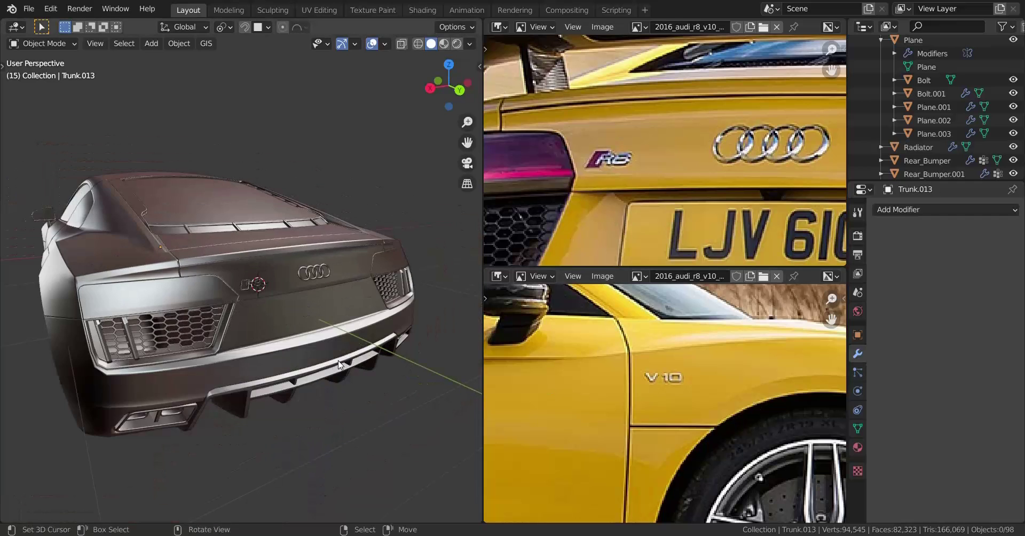
middle_click_drag(338, 360, 448, 365)
scroll(449, 336, "down", 4)
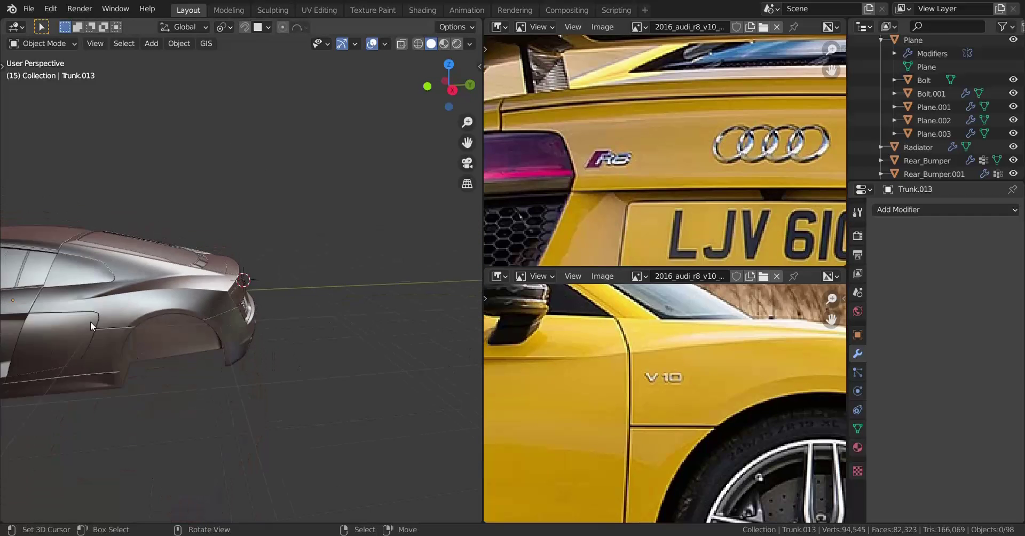
scroll(401, 318, "up", 5)
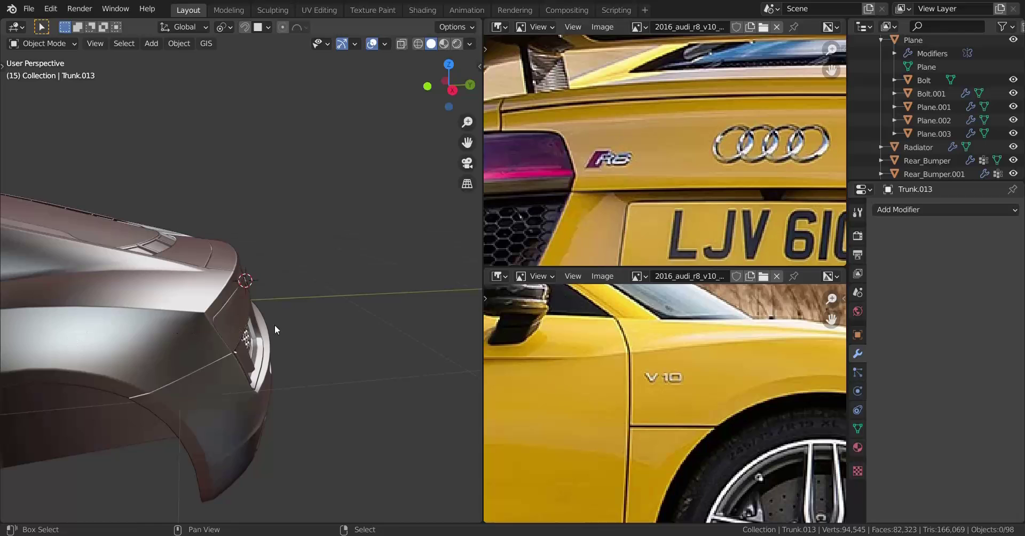
middle_click_drag(274, 325, 378, 358, "shift")
scroll(274, 373, "up", 3)
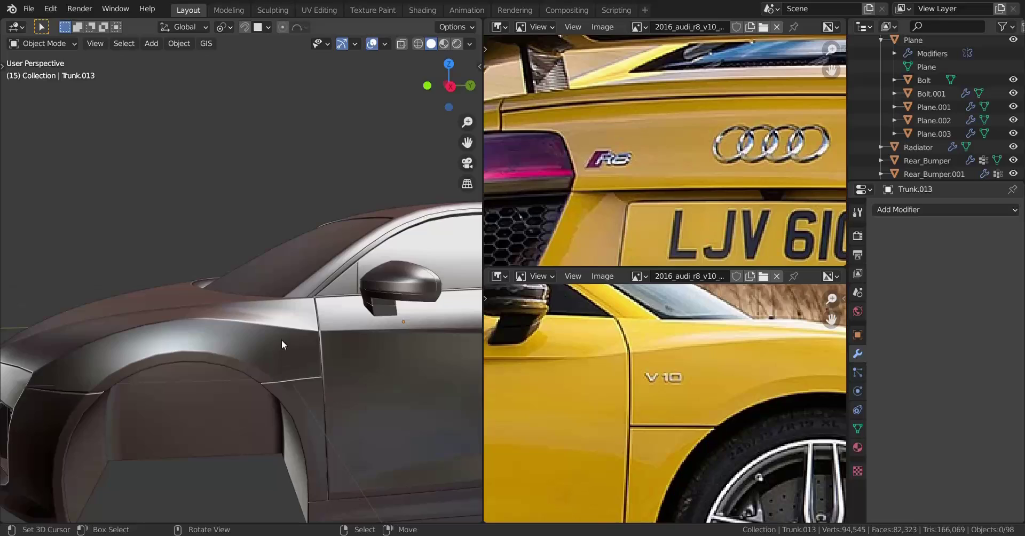
Open the Hood mesh for editing in the right wireframe view at the V10 lettering on the front fender
key("KP_3")
scroll(307, 318, "up", 3)
key("z")
left_click(242, 337)
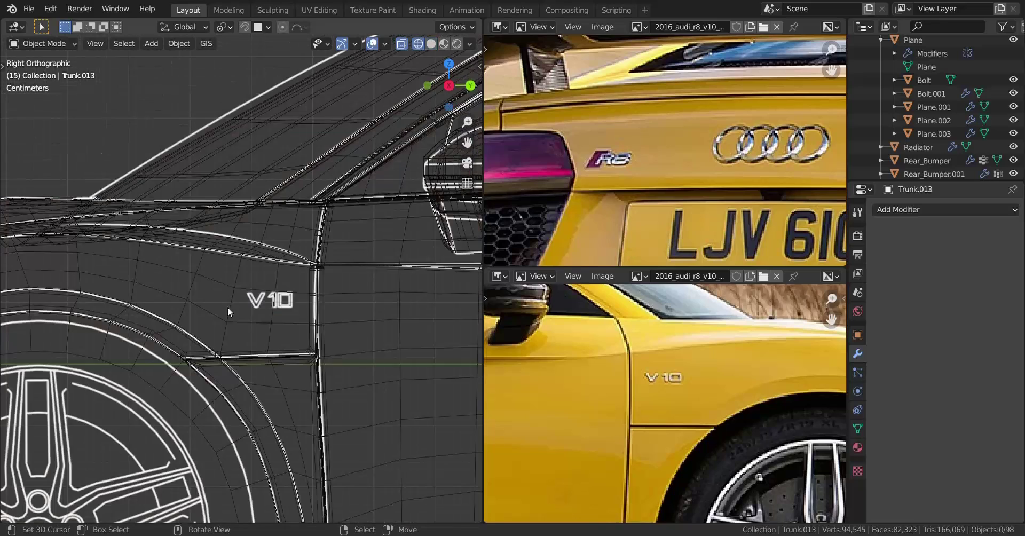
scroll(243, 283, "up", 3)
right_click(255, 300)
key("z")
left_click(357, 318)
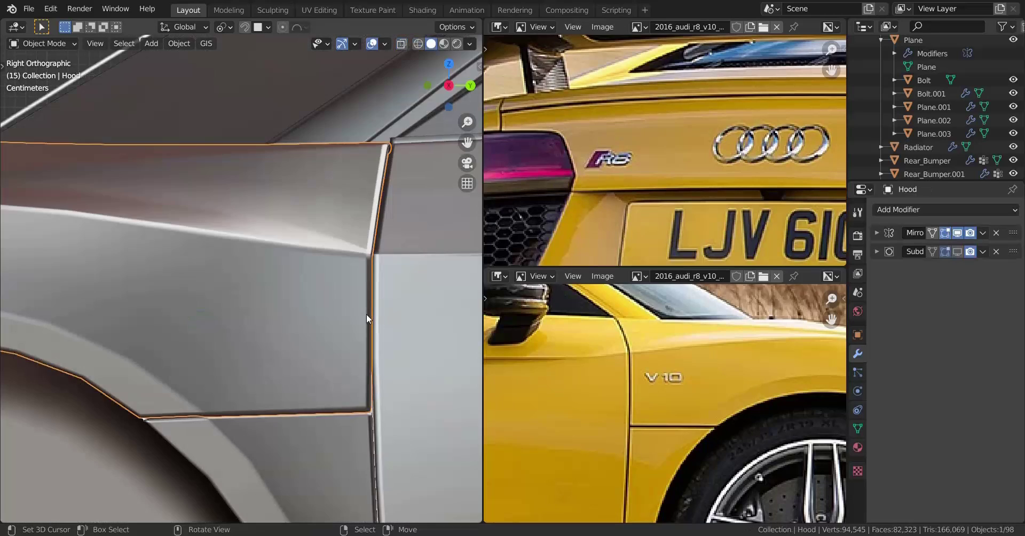
key("shift+z")
key("Tab")
scroll(307, 280, "up", 2)
scroll(139, 233, "down", 2)
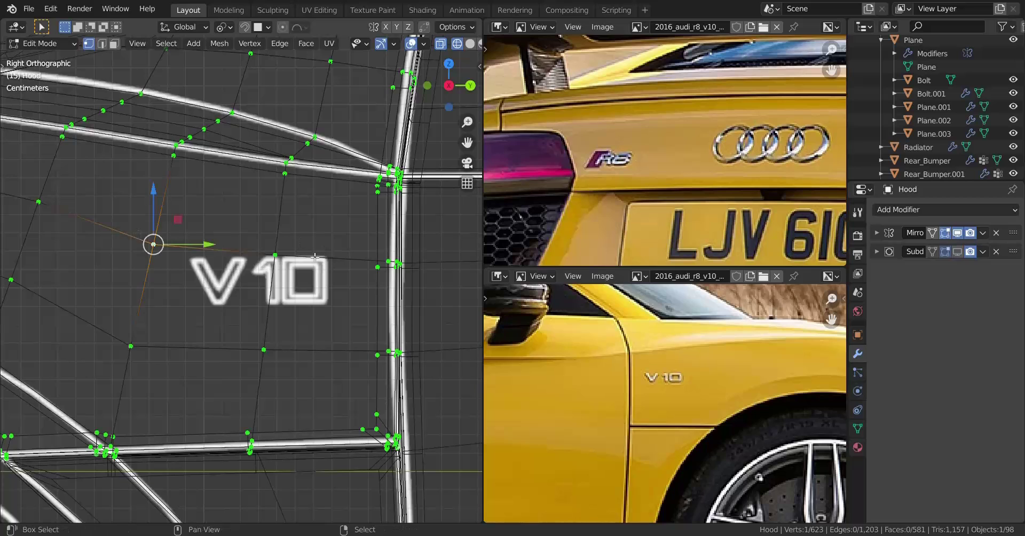
Duplicate the Hood edge beside the V10 lettering outward along X and separate the copy into its own object
scroll(153, 239, "down", 3)
mouse_move(228, 238)
middle_mouse_down()
mouse_move(235, 309)
mouse_move(157, 335)
middle_mouse_up()
key("z")
left_click(361, 297)
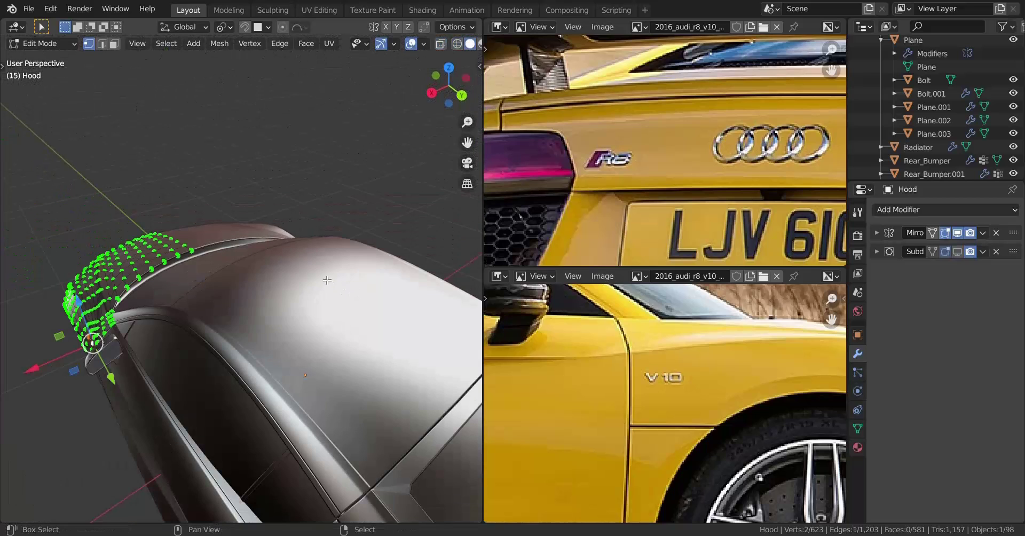
key("shift+d")
key("x")
left_click(184, 311)
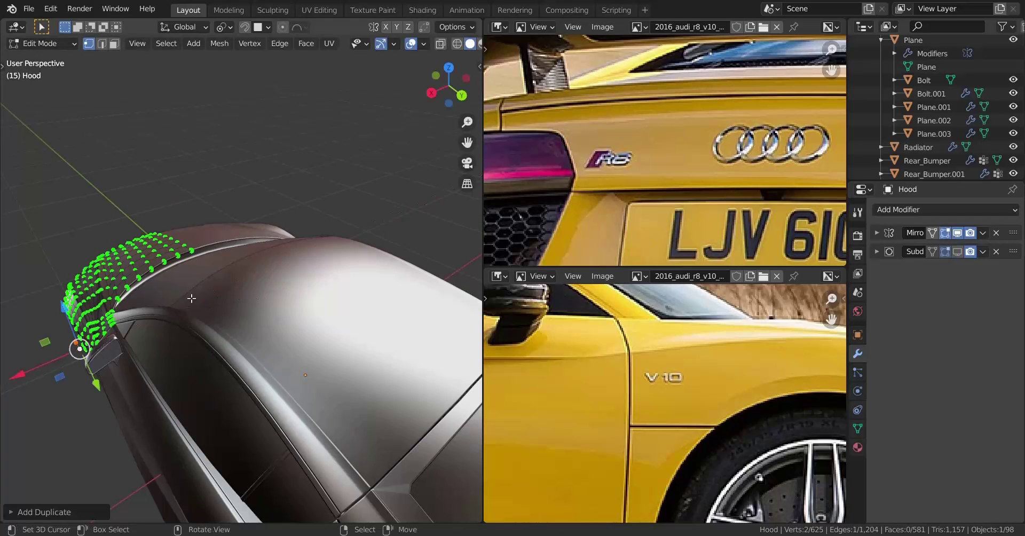
key("p")
left_click(188, 294)
key("Tab")
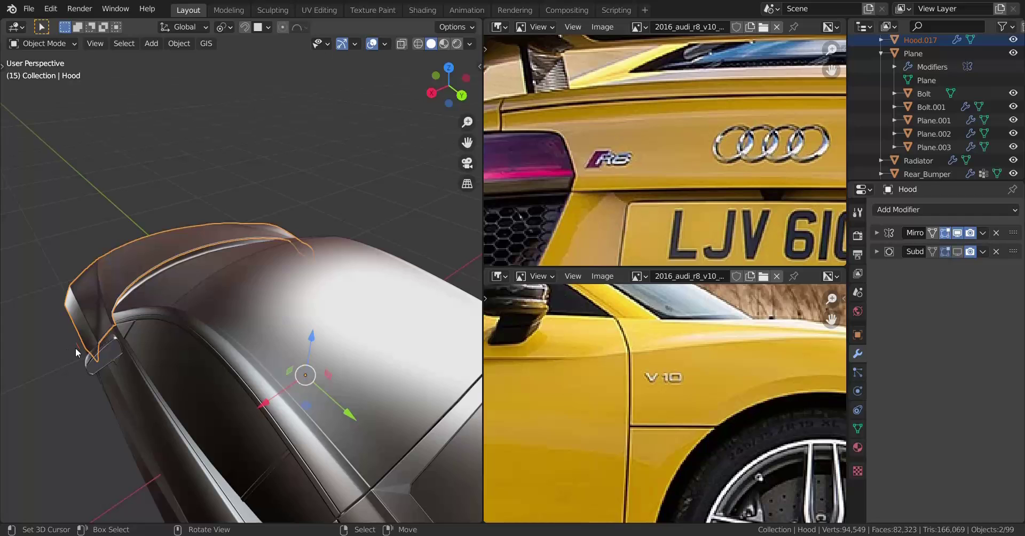
Remove the modifiers from the separated edge object and open its mesh for editing in the right wireframe view
left_click(75, 347)
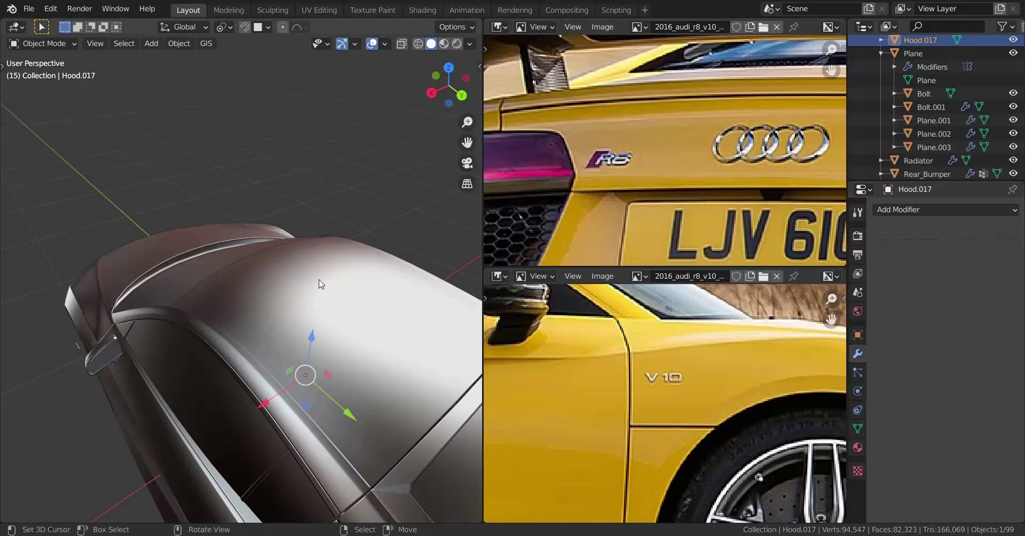
key("KP_3")
scroll(318, 280, "up", 8)
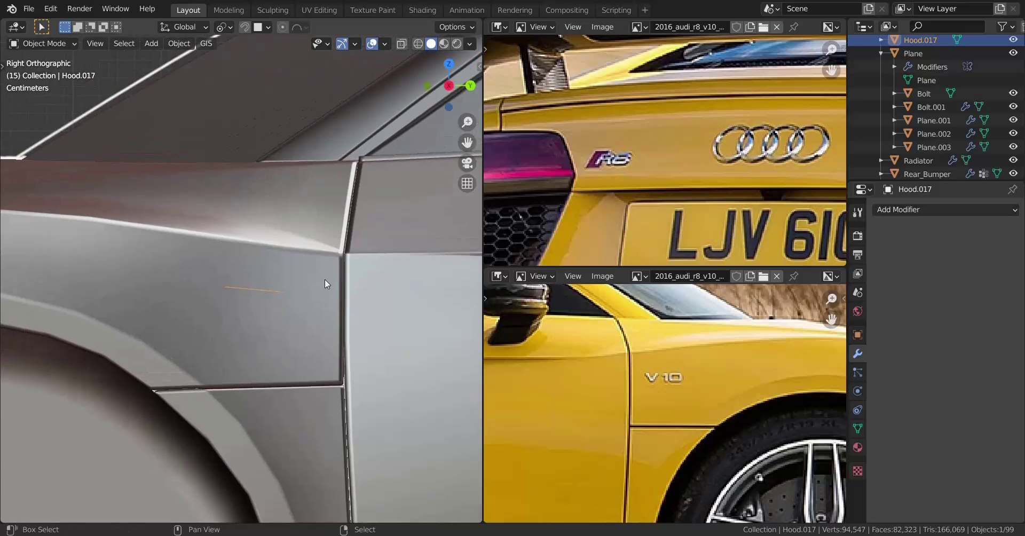
scroll(325, 281, "up", 4)
key("shift+z")
key("Tab")
scroll(330, 317, "up", 2)
Place the edge horizontally across the top of the V's left stroke and extrude it down to the V's base
right_click_drag(194, 303, 245, 322)
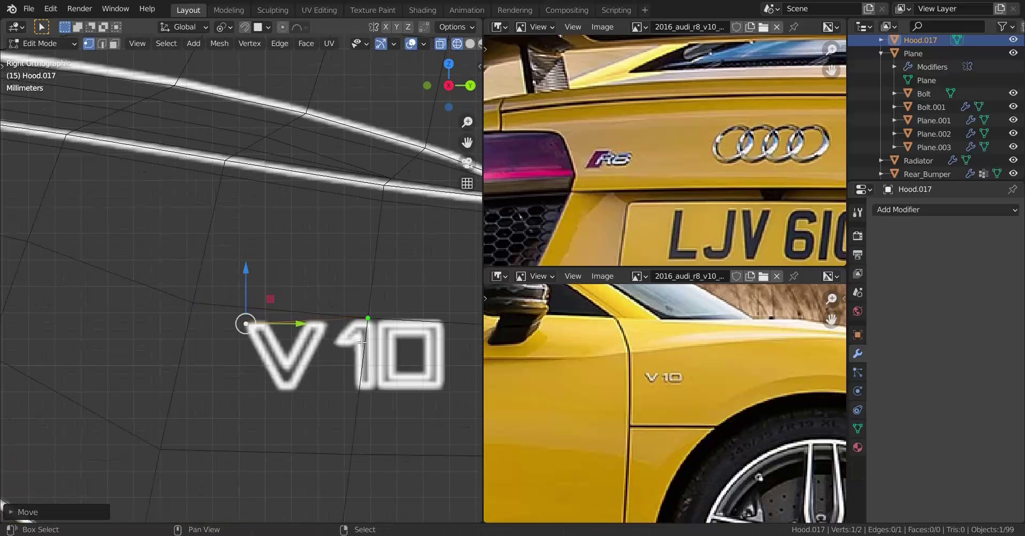
scroll(400, 399, "up", 3)
right_click_drag(345, 260, 169, 266)
key("s")
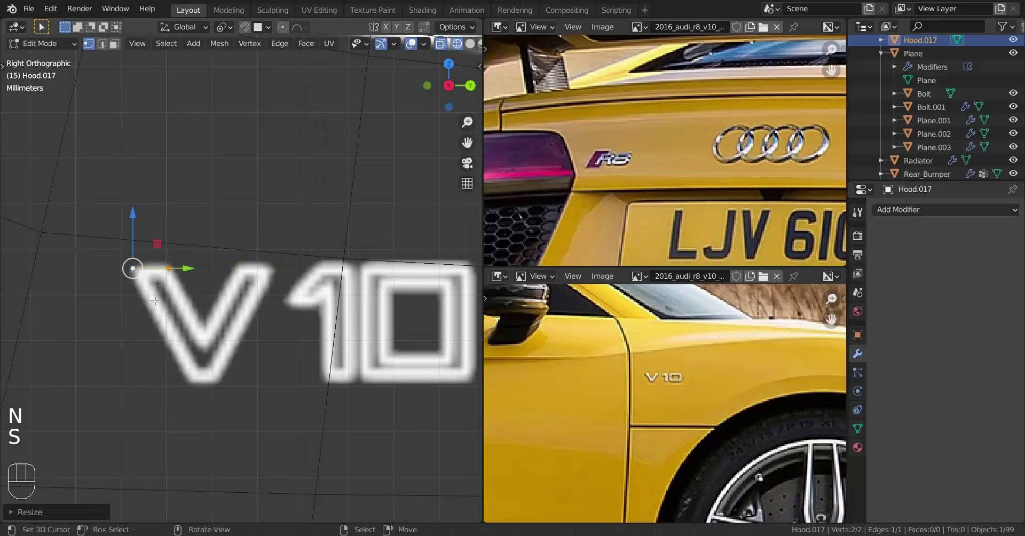
key("e")
left_click(268, 396)
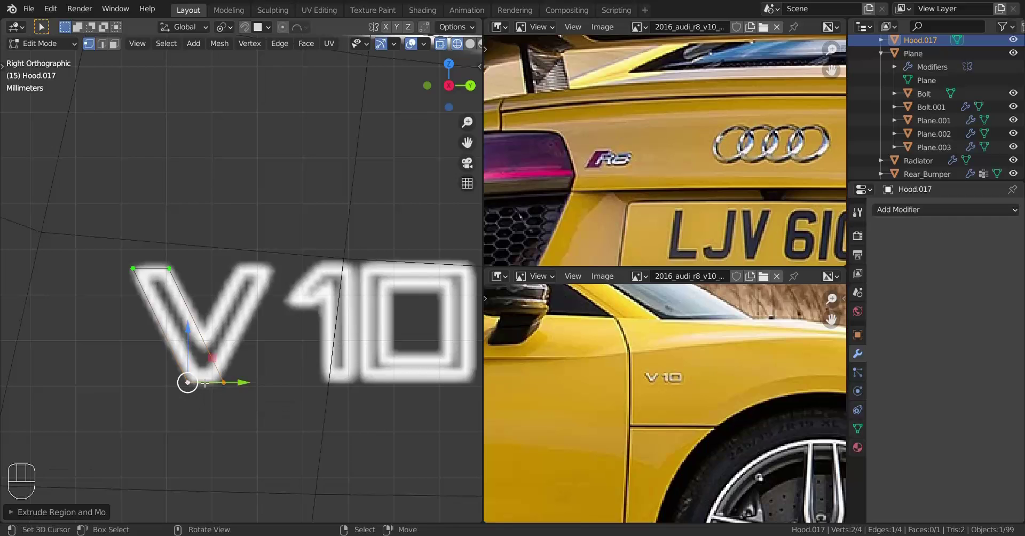
Duplicate the V's left stroke, mirror it along Y and move it along Y to form the right stroke
key("a")
key("shift+d")
key("s")
key("x")
key("Return")
key("g")
key("y")
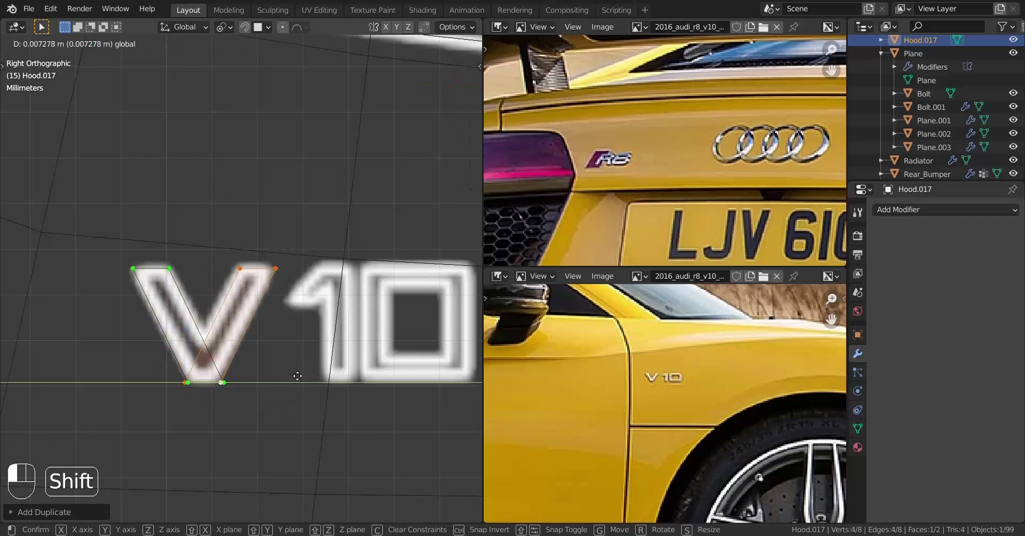
left_click(298, 376)
Move the V's right stroke along Y to align its lower corners with those of the left stroke
scroll(246, 380, "up", 6)
middle_click_drag(219, 381, 373, 310, "shift")
key("g")
key("y")
left_click(379, 309)
scroll(320, 278, "down", 5)
Try to merge the V's coinciding lower corner vertices by distance
key("a")
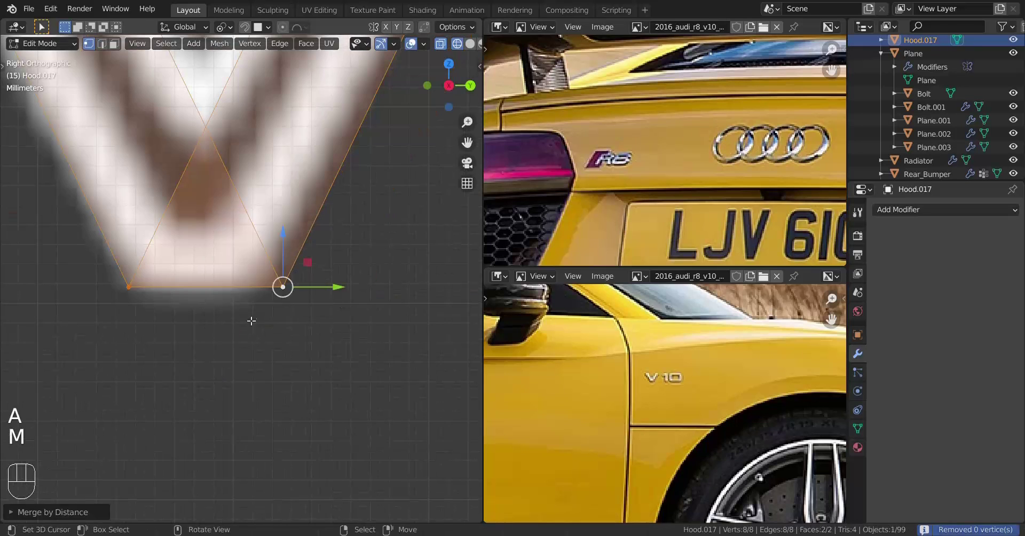
key("ctrl+z")
key("h")
key("ctrl+z")
Fine-tune the right stroke's position along Y so its base corners coincide with the left stroke's
key("g")
key("y")
right_click(336, 291)
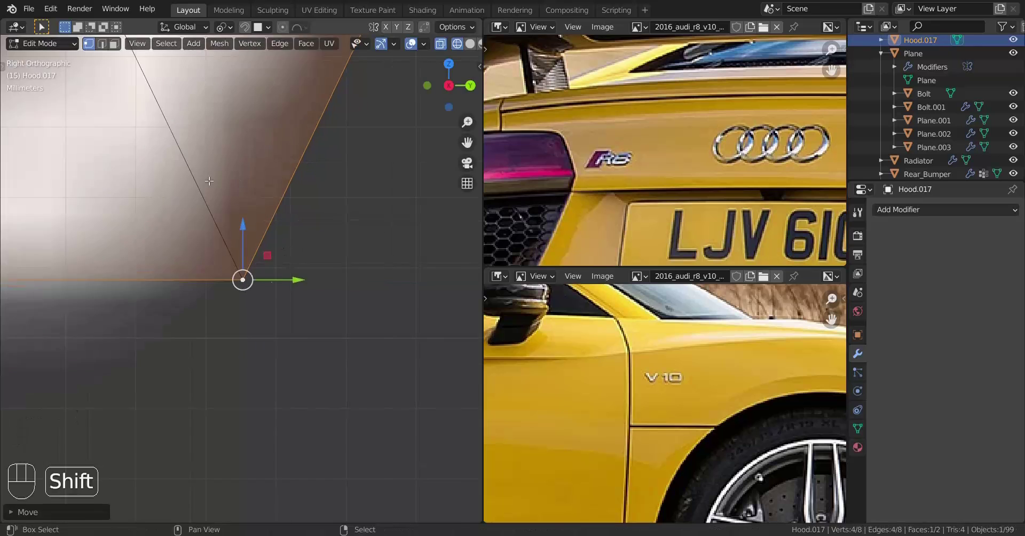
Try to merge the V's vertices by distance and add a loop cut across one stroke
scroll(243, 279, "up", 3)
key("a")
key("m")
left_click(224, 334)
key("a")
key("a")
key("a")
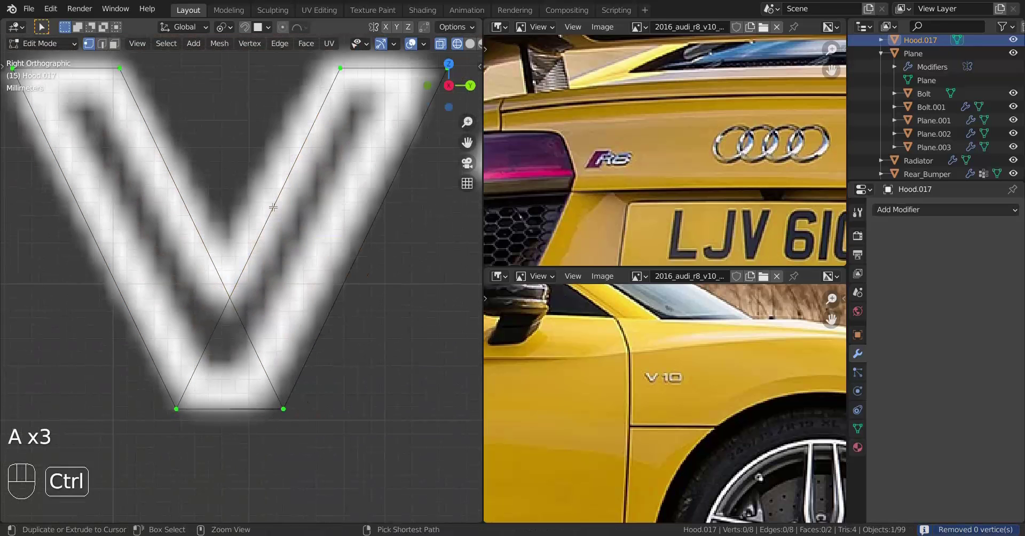
key("ctrl+r")
left_click(259, 282)
key("ctrl+z")
key("ctrl+z")
key("ctrl+z")
Add a loop cut across each stroke of the V and slide both to the point where the inner edges cross
scroll(303, 262, "down", 8)
key("ctrl+r")
key("ctrl+r")
left_click(293, 259)
right_click(294, 258, "alt+shift")
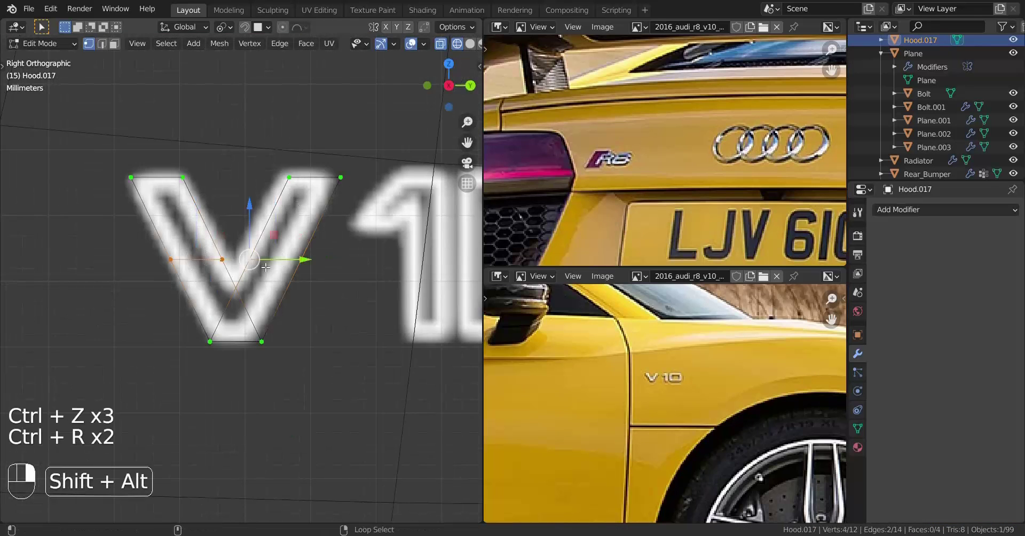
scroll(286, 248, "up", 10)
key("g")
key("g")
left_click(308, 428)
Merge the V's overlapping vertices at the strokes' crossing point and at the two base corners
key("a")
scroll(288, 255, "down", 5)
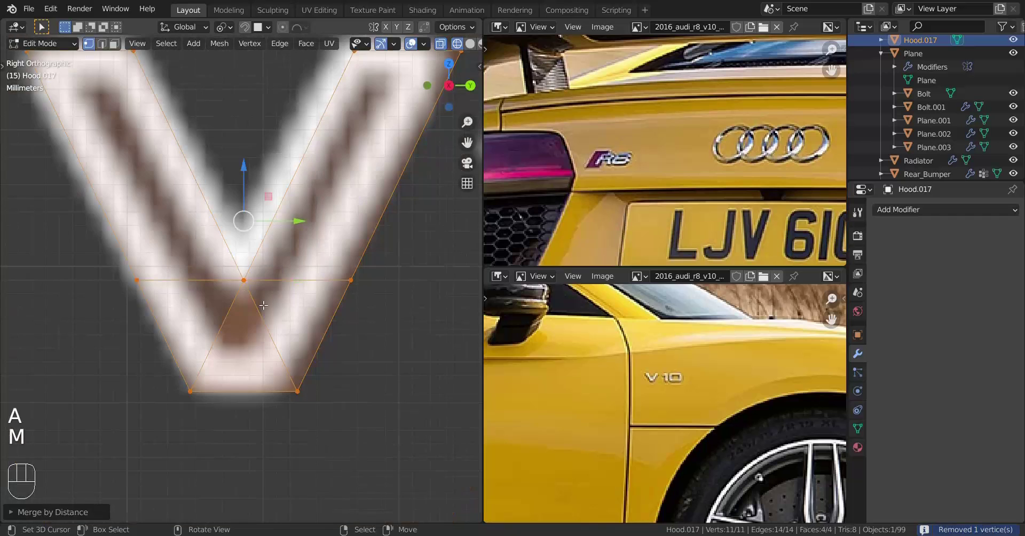
left_click(322, 441, "shift")
key("m")
key("m")
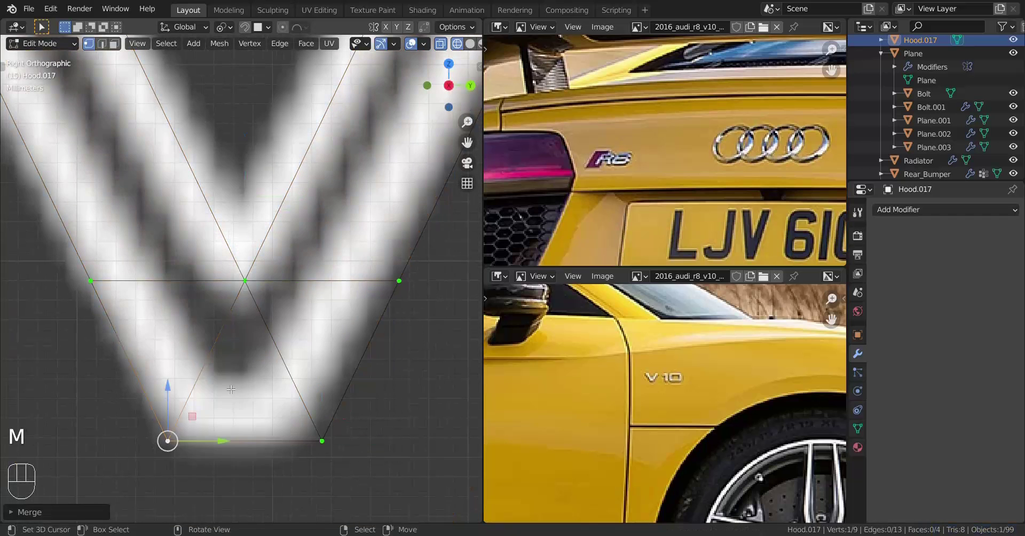
scroll(231, 390, "down", 1)
key("a")
key("a")
key("a")
key("a")
key("x")
key("a")
left_click(243, 294)
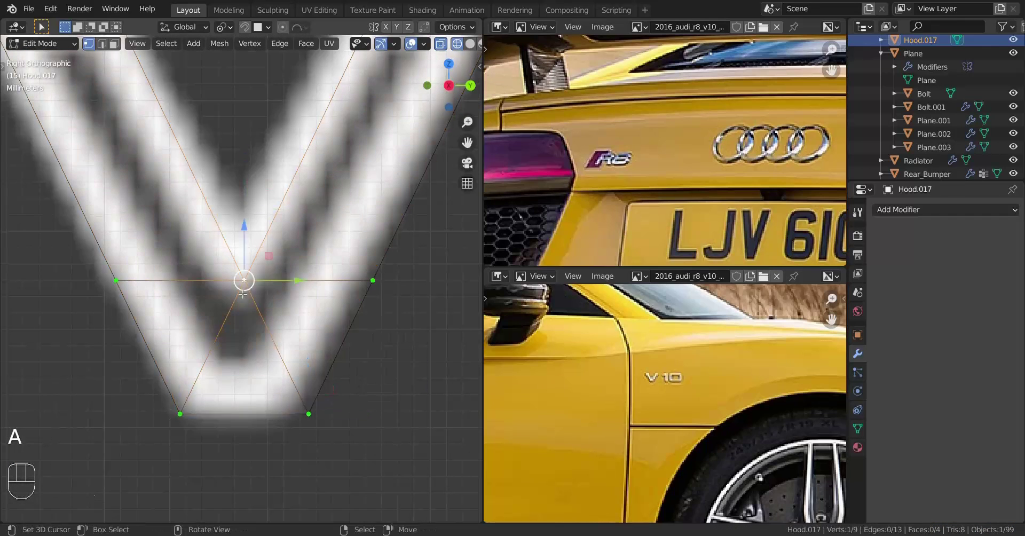
left_click(299, 426)
key("m")
key("g")
key("g")
key("a")
left_click(362, 293, "shift")
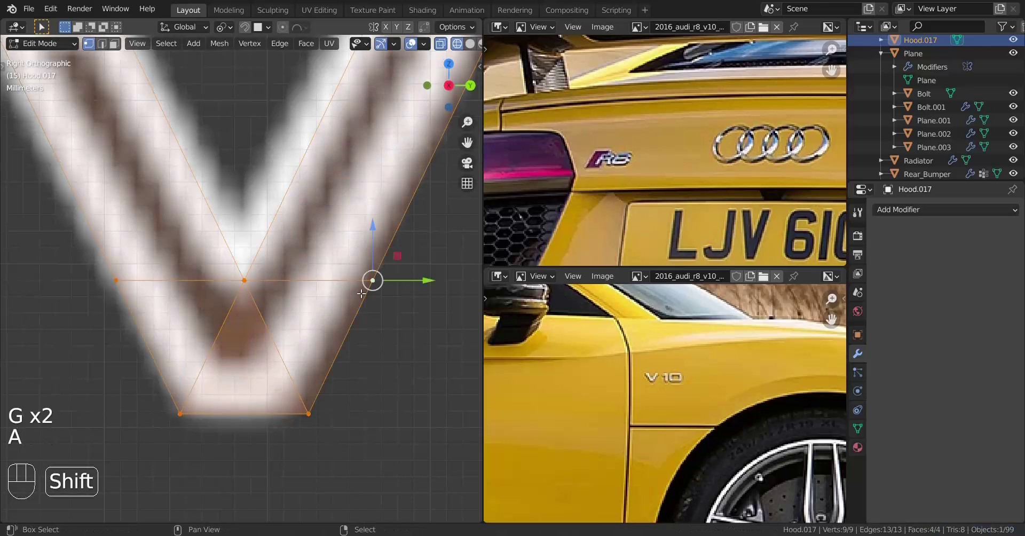
Replace the V's overlapping base faces with triangles and knife-cut the base vertically from the strokes' crossing point to its bottom edge
key("x")
key("a")
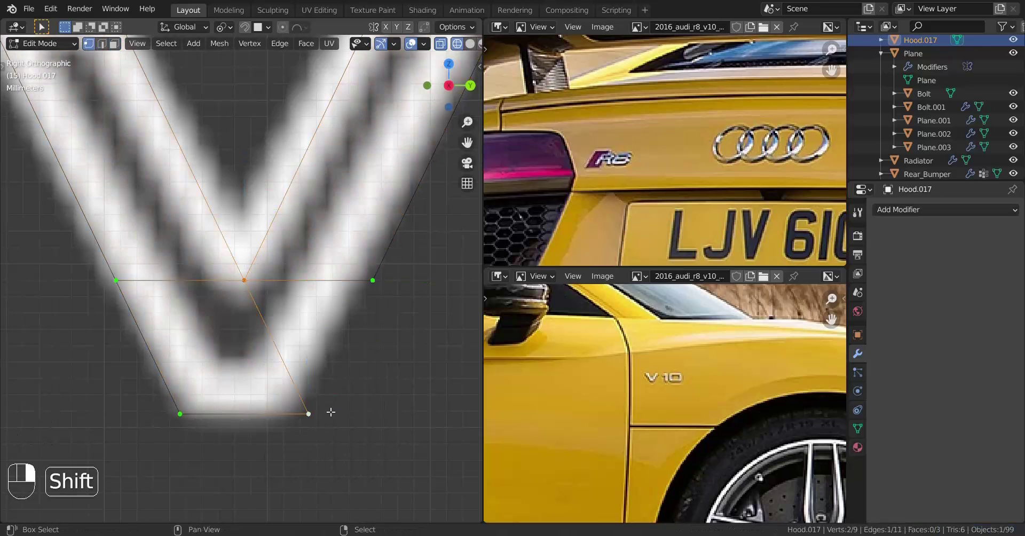
right_click(246, 286)
right_click(185, 408, "shift")
key("k")
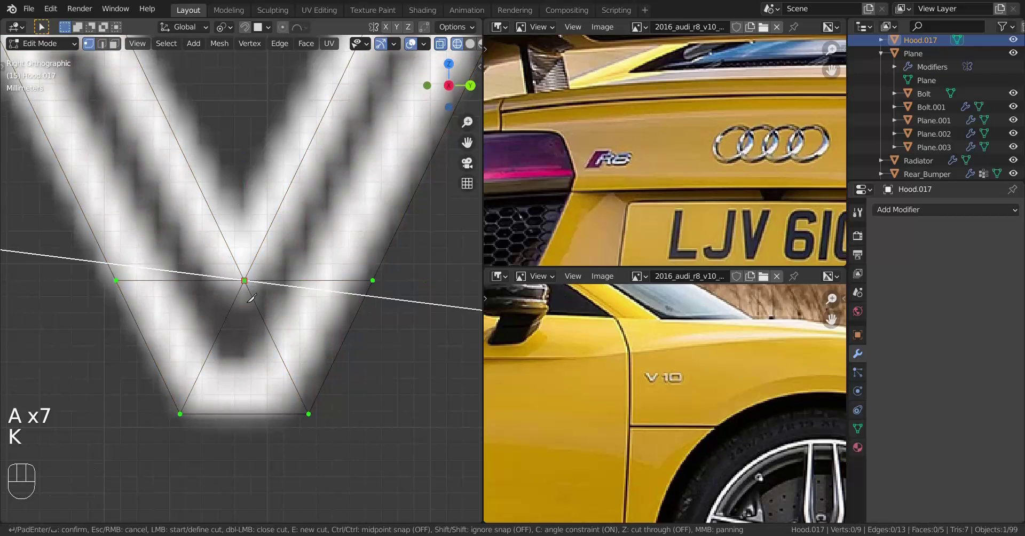
left_click(244, 280)
left_click(244, 413)
key("Return")
Rebuild the V's base as single four-sided faces on either side of the vertical cut
right_click(244, 413, "shift")
right_click(180, 413, "shift")
right_click(116, 281, "shift")
key("f")
scroll(175, 408, "down", 5)
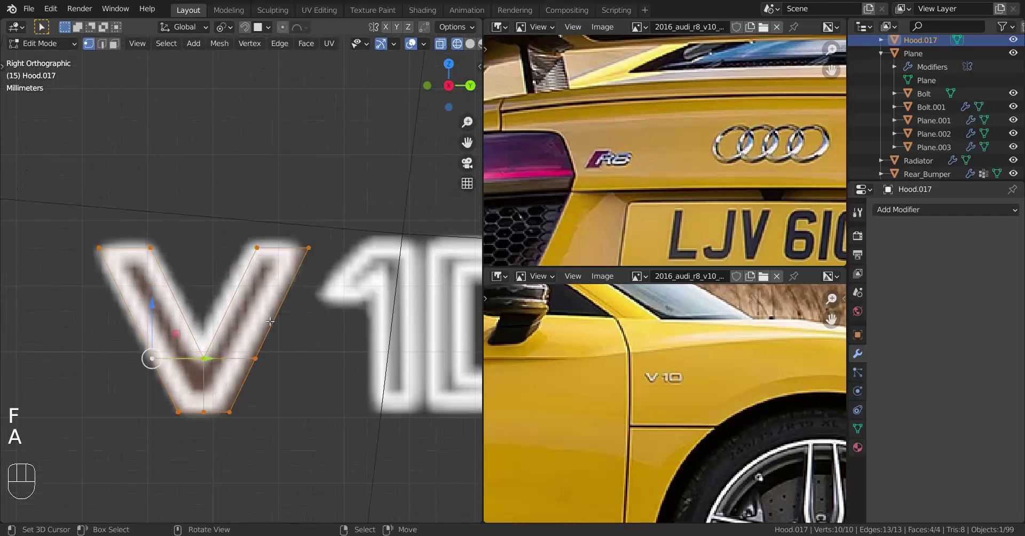
Duplicate the V's top right edge onto the top of the 1 and extrude it about 0.025 m down along Z
right_click(177, 215)
right_click(229, 215, "shift")
key("shift+d")
left_click(362, 210)
key("e")
key("z")
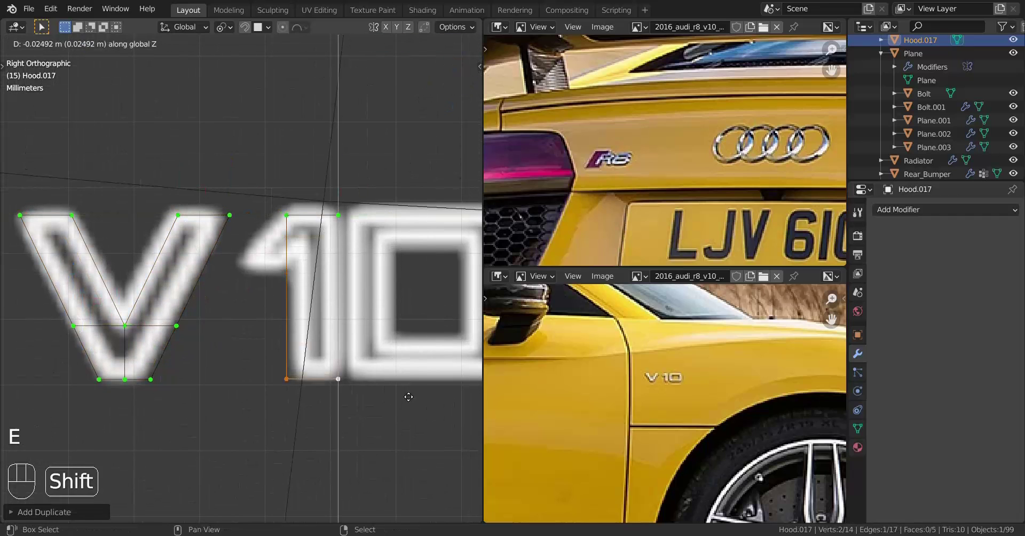
left_click(407, 395)
Add a loop cut near the top of the 1's stem and extrude its upper left edge to form the flag
key("ctrl+r")
left_click(313, 260)
left_click(313, 222)
right_click(286, 215)
key("e")
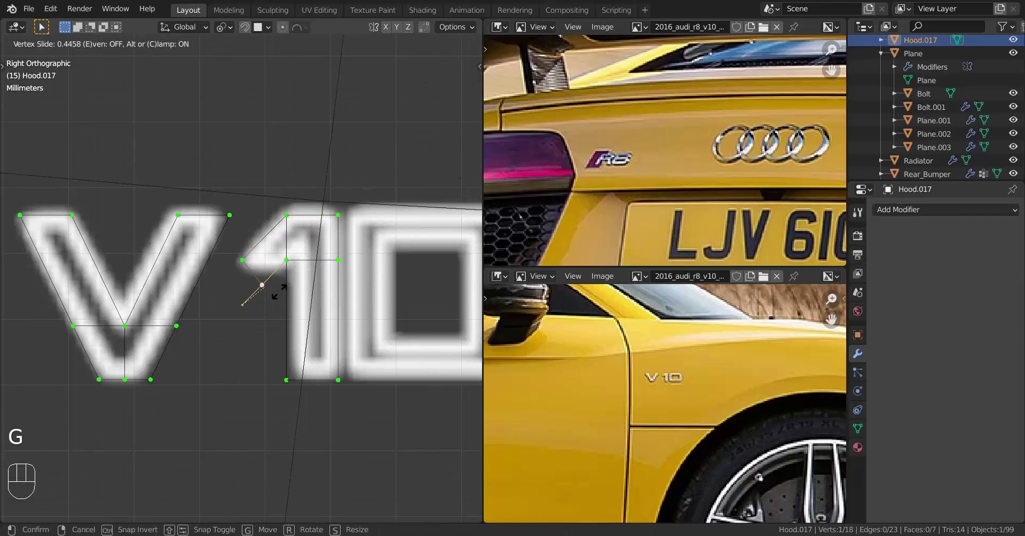
left_click(296, 274)
Slide the lower vertices of the 1's flag to the blueprint outline and flatten them along Z with scale 0
right_click(243, 260)
key("ctrl+z")
key("ctrl+z")
key("ctrl+z")
key("g")
key("g")
key("c")
left_click(235, 291)
right_click(275, 272, "shift")
key("s")
key("z")
key("0")
key("Return")
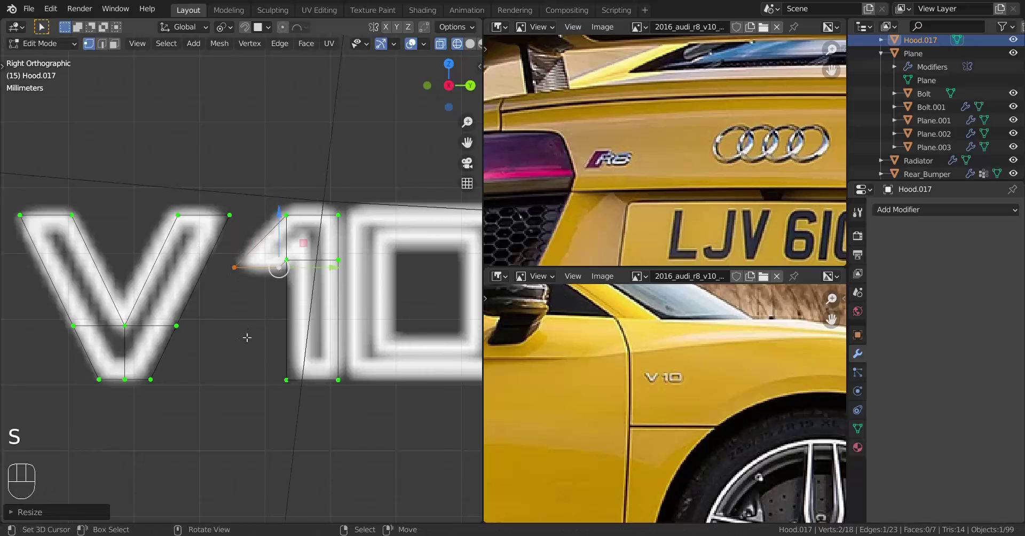
Level the bottom vertices of the V and the 1 by scaling them to 0 along Z
key("Tab")
scroll(247, 337, "down", 1)
key("Tab")
right_click(285, 375)
right_click(242, 377, "shift")
right_click(129, 376, "shift")
key("s")
key("z")
key("0")
key("Return")
Duplicate the 1's right edge to the start of the 0 and build the 0's outer rectangle from it
key("a")
key("a")
key("a")
key("shift+d")
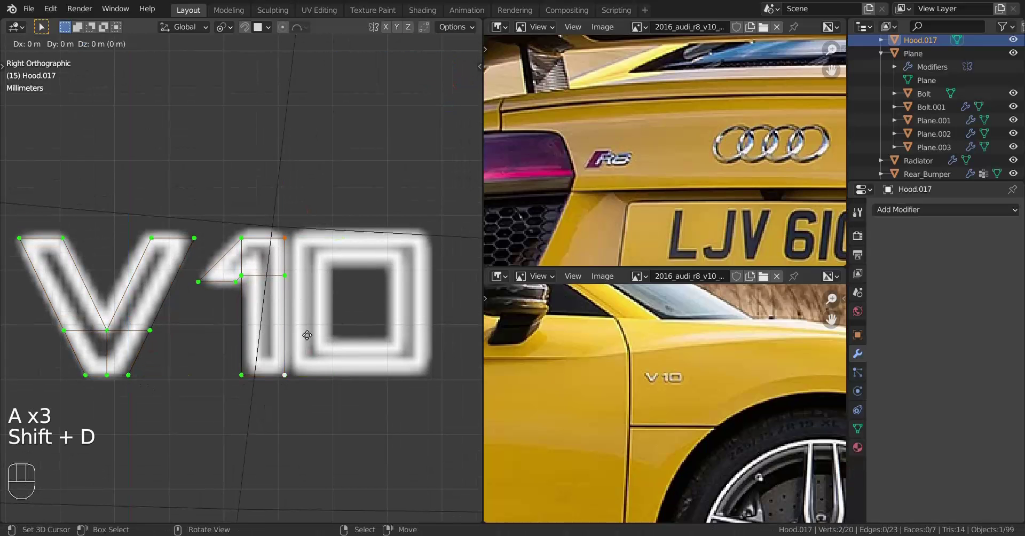
left_click(321, 328)
Inset the 0's face about 0.0033 m and delete the inner face to open its centre
key("i")
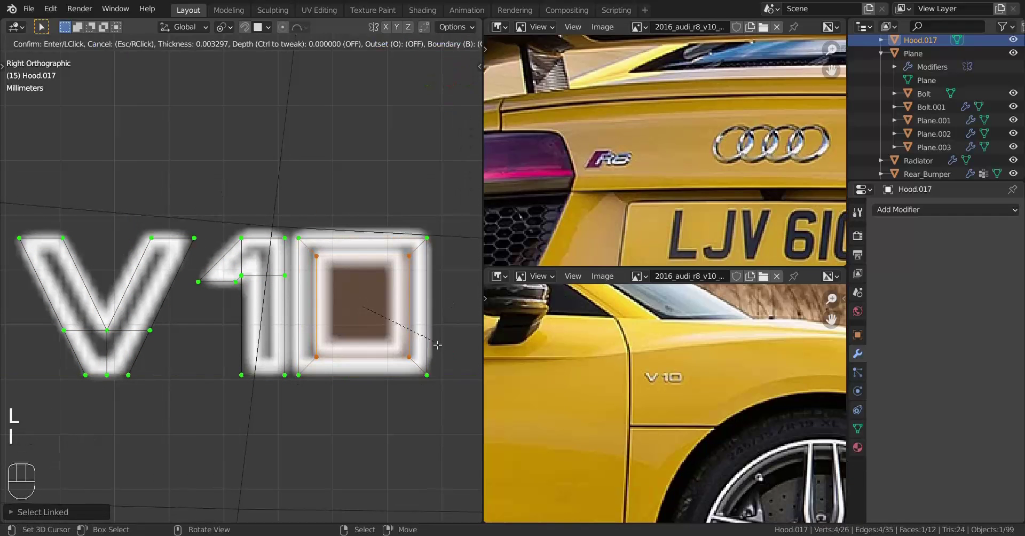
left_click(406, 339)
key("x")
left_click(406, 339)
Bevel the 0's inner and outer corners with two segments about 0.001 m wide
key("ctrl+b")
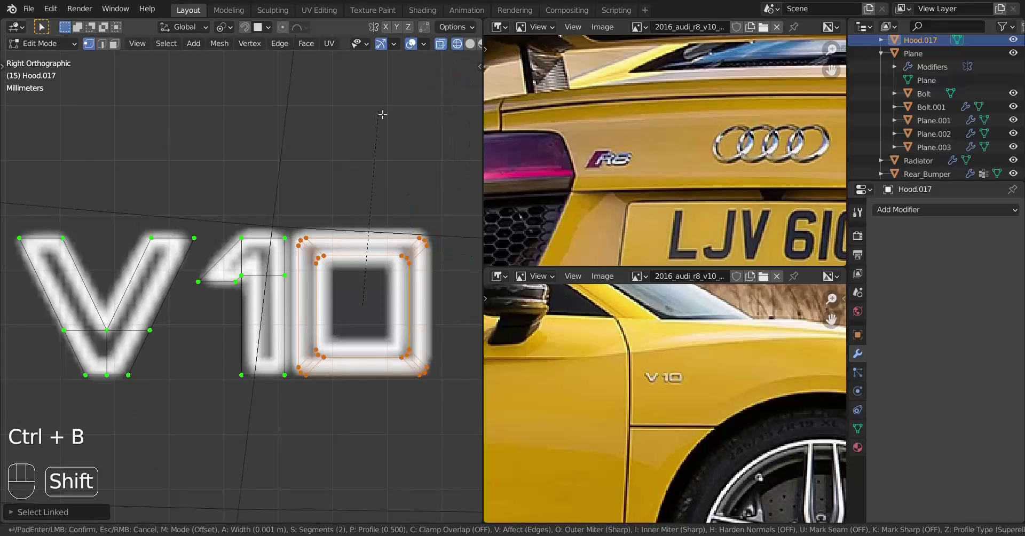
left_click(382, 114)
key("a")
key("a")
key("a")
Flatten all the V10 letters onto one plane by scaling them to 0 along X
mouse_move(320, 235)
middle_mouse_down()
mouse_move(286, 275)
mouse_move(355, 298)
mouse_move(386, 365)
middle_mouse_up()
key("a")
key("KP_Decimal")
key("s")
key("x")
key("0")
left_click(379, 340)
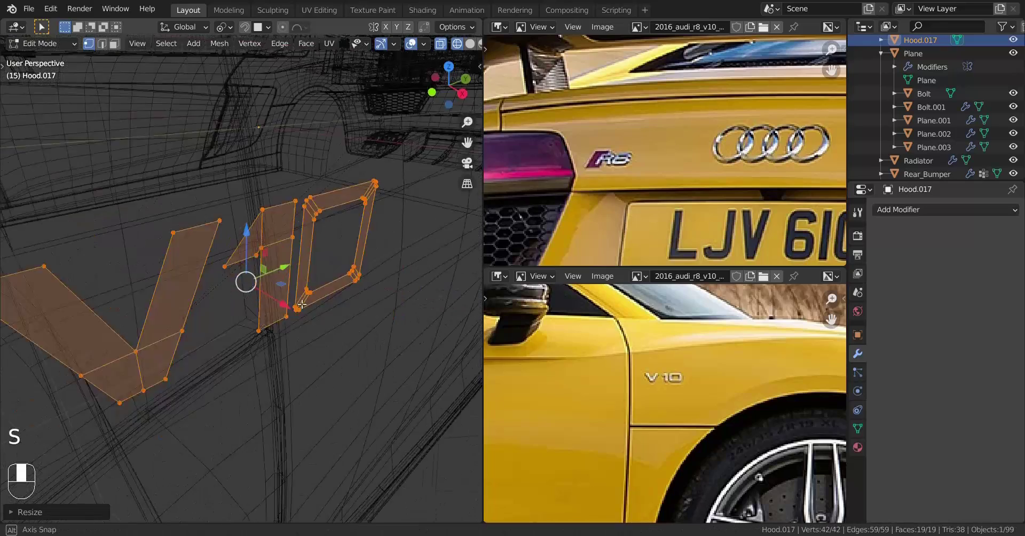
Recalculate the normals of all the V10 letter faces
key("z")
key("shift+n")
key("ctrl+KP_1")
key("KP_1")
key("KP_3")
key("z")
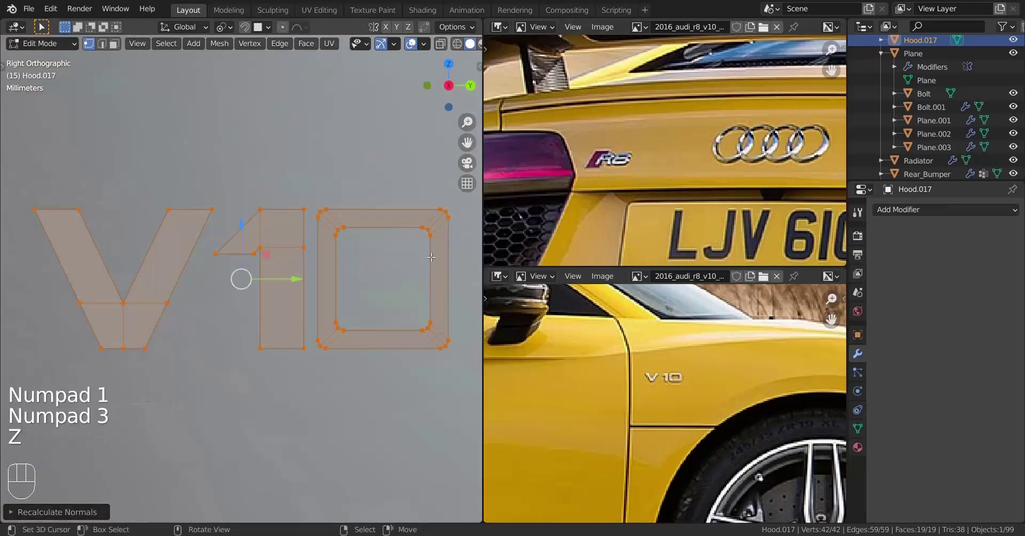
Scale down the 0's inner edge loop to thicken its outline
key("z")
right_click(430, 262, "alt")
left_click(443, 330)
key("Tab")
mouse_move(427, 331)
middle_mouse_down()
mouse_move(322, 335)
mouse_move(282, 359)
mouse_move(347, 393)
middle_mouse_up()
Inset all the V10 letter faces and move the inset faces slightly outward along X
key("Tab")
key("s")
key("z")
key("a")
key("i")
left_click(285, 378)
key("g")
key("x")
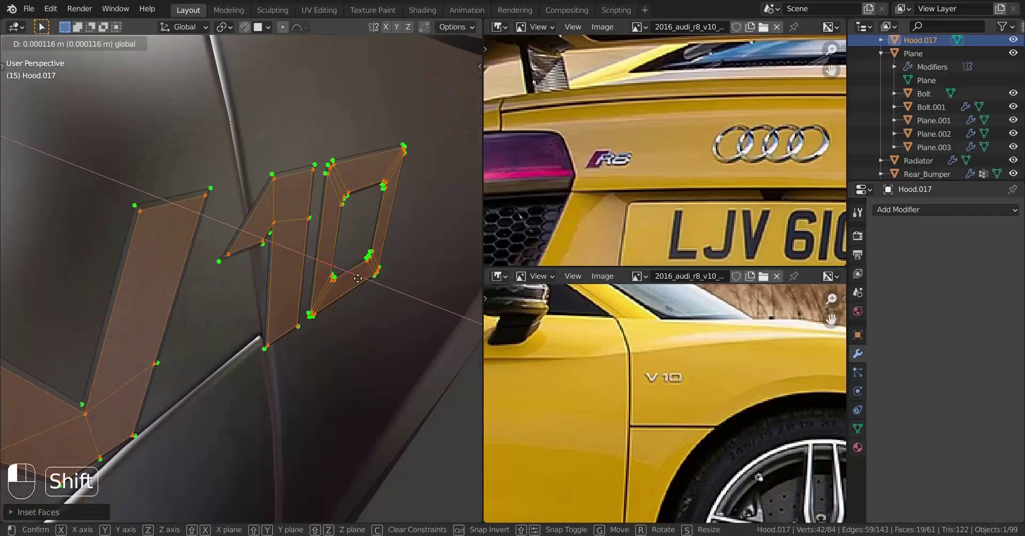
left_click(353, 288)
Inset the raised letter faces again and extrude the letters' outer boundary loops into the fender to give the badge depth
key("i")
left_click(272, 300)
middle_click_drag(273, 300, 336, 320)
right_click(60, 280, "alt")
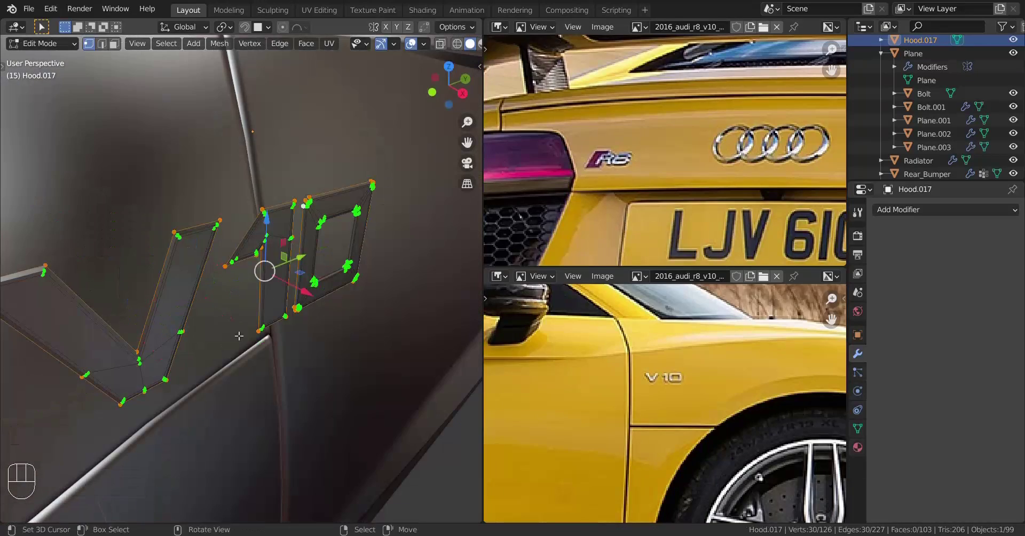
key("e")
left_click(323, 293)
Shear the whole V10 badge in the front view to follow the fender's slope
key("a")
scroll(322, 293, "down", 3)
key("KP_Decimal")
key("KP_1")
key("z")
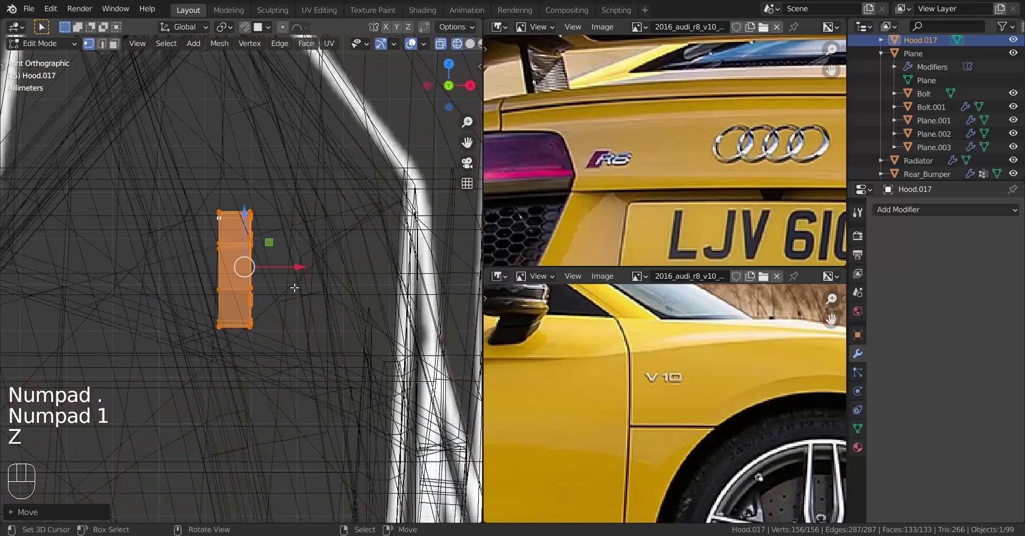
key("ctrl+alt+shift+s")
left_click(378, 231)
key("z")
Shear the badge in the top view to follow the fender's curve and shift it along X onto the surface
middle_click_drag(377, 231, 348, 366)
key("KP_7")
key("ctrl+alt+shift+s")
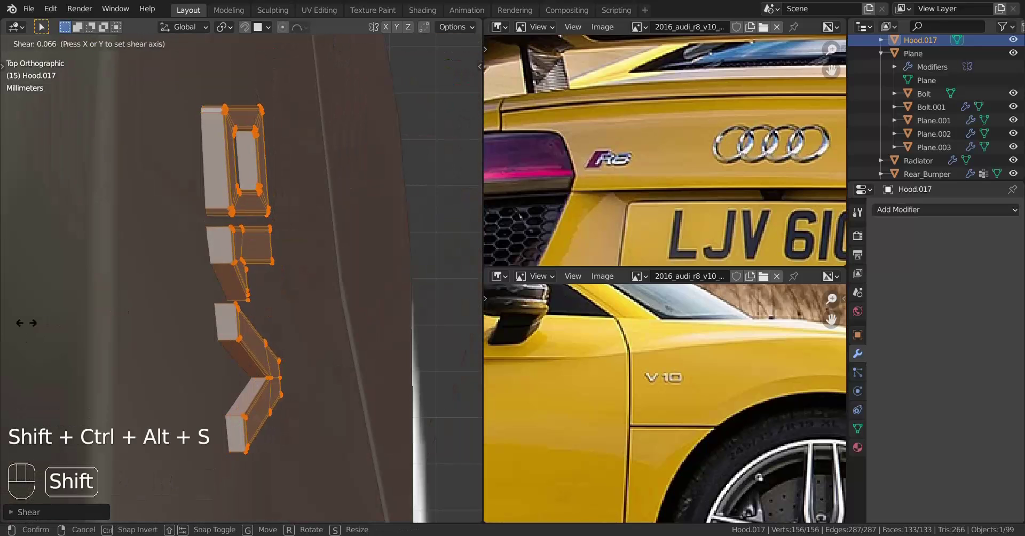
key("g")
key("x")
left_click(184, 257)
middle_click_drag(184, 257, 117, 160)
scroll(214, 299, "down", 1)
Add supporting loop cuts around the side walls of the V, 1 and 0, close to their front edges
middle_click_drag(214, 299, 342, 352)
key("Tab")
key("Tab")
key("ctrl+r")
left_click(120, 355)
key("ctrl+r")
left_click(203, 338)
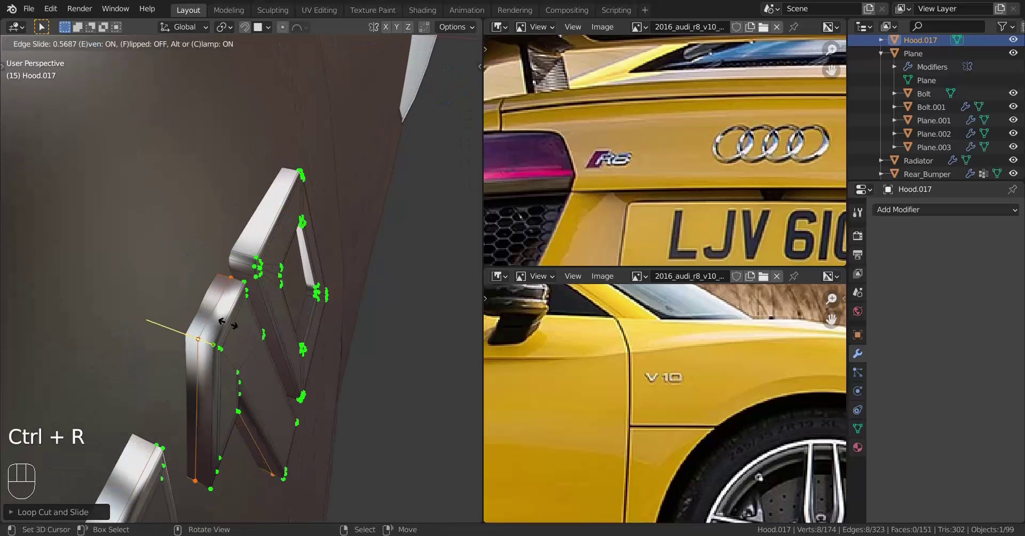
key("ctrl+r")
left_click(253, 256)
left_click(309, 302)
Recalculate the normals of the finished V10 badge and return to object mode
key("Tab")
middle_click_drag(308, 302, 197, 300)
scroll(235, 312, "down", 4)
key("Tab")
key("a")
key("shift+n")
key("Tab")
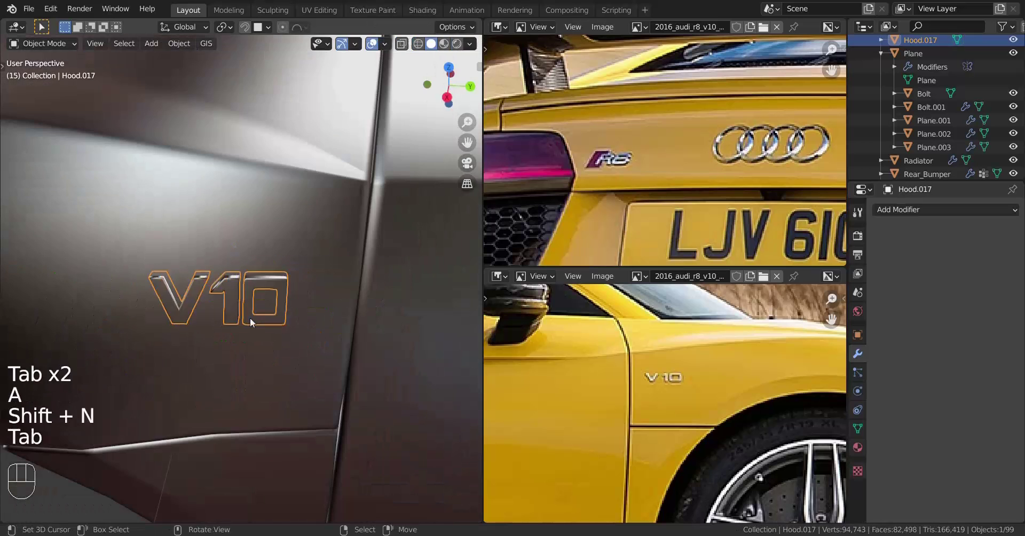
Add a Mirror modifier on the X axis to the V10 badge
key("a")
key("a")
key("a")
scroll(239, 357, "down", 5)
scroll(261, 326, "up", 5)
left_click(267, 324)
scroll(267, 323, "down", 3)
left_click(944, 210)
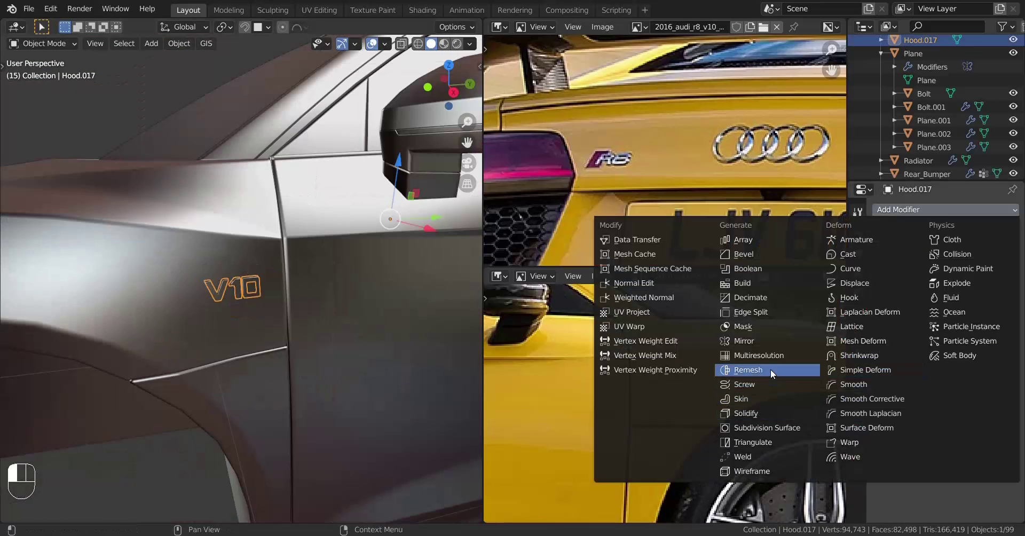
left_click(769, 342)
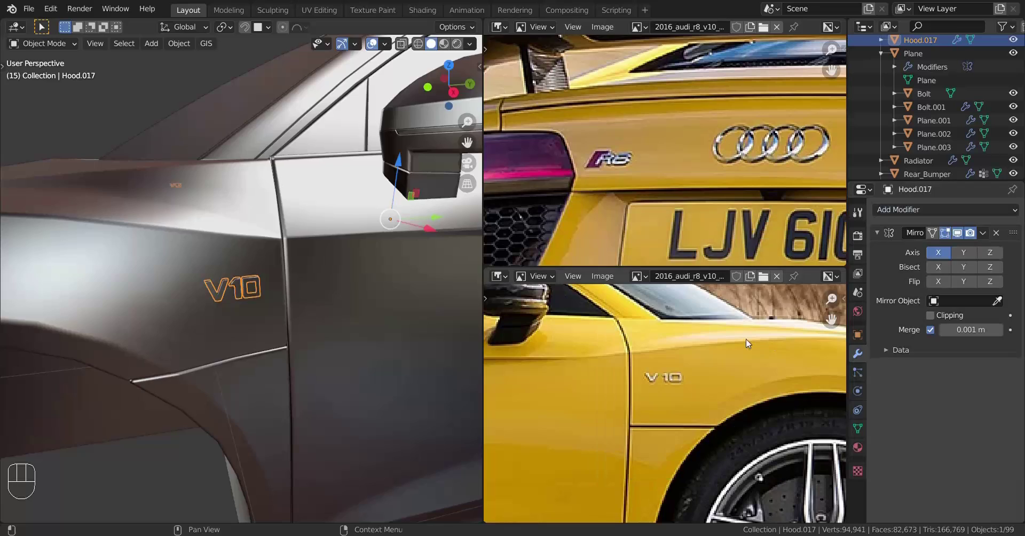
Apply the Mirror modifier so that the badge on the opposite fender becomes editable geometry
scroll(270, 311, "down", 5)
middle_click_drag(270, 311, 318, 338)
scroll(309, 386, "up", 4)
scroll(387, 362, "up", 2)
scroll(404, 334, "up", 3)
middle_click_drag(405, 334, 224, 268, "shift")
left_click(981, 233)
left_click(937, 248)
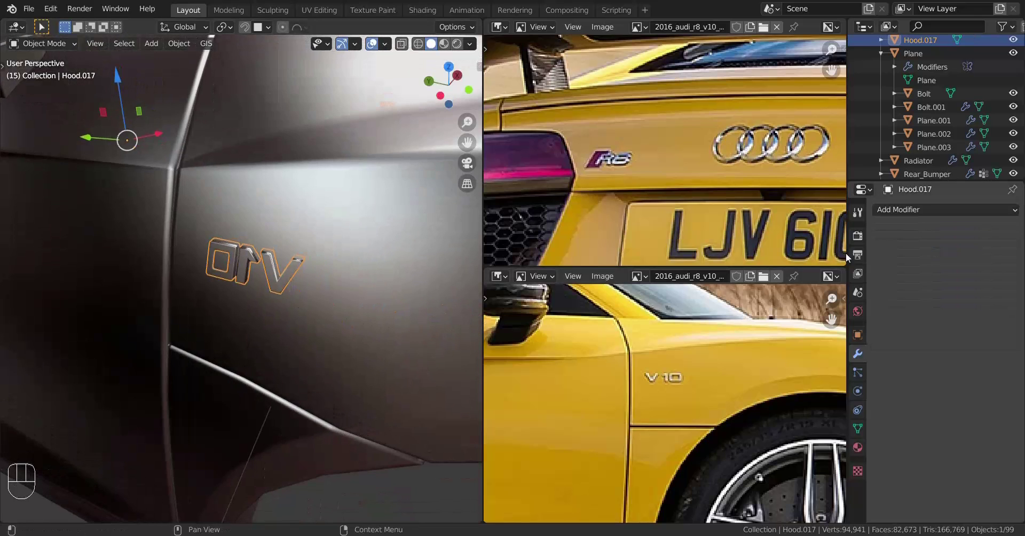
Select the mirrored badge's vertices on the opposite fender and flip them by scaling -1 along Y
key("Tab")
key("z")
left_click_drag(212, 229, 378, 386)
scroll(338, 389, "up", 3)
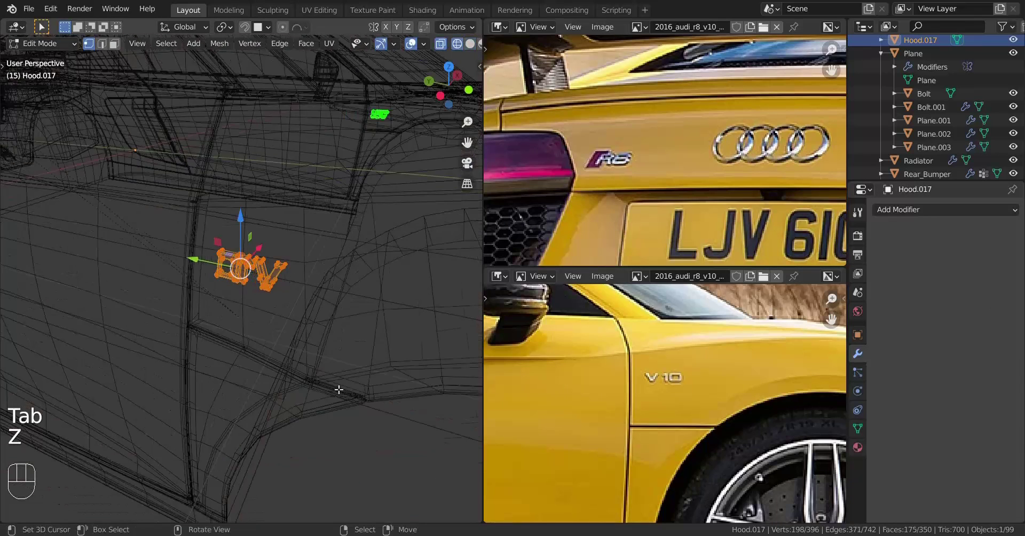
key("z")
key("s")
type("y")
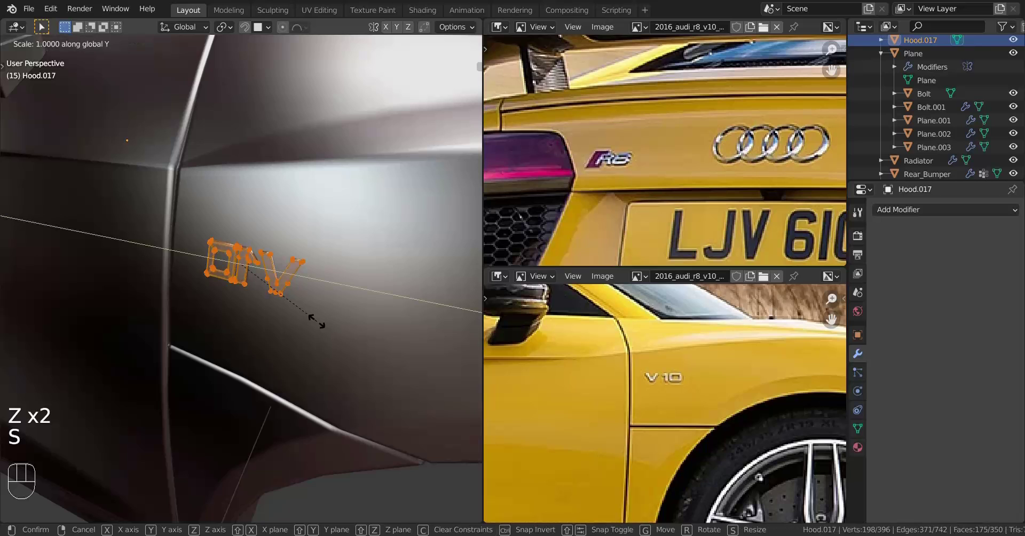
type("-1")
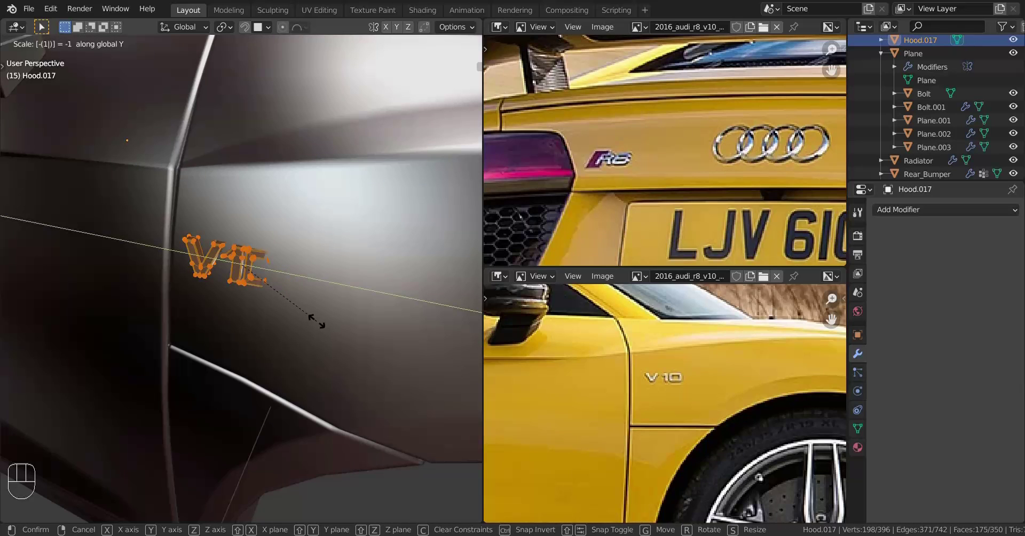
key("Return")
Shear the mirrored V10 badge in top view so that it follows the slant of the fender surface
key("KP_7")
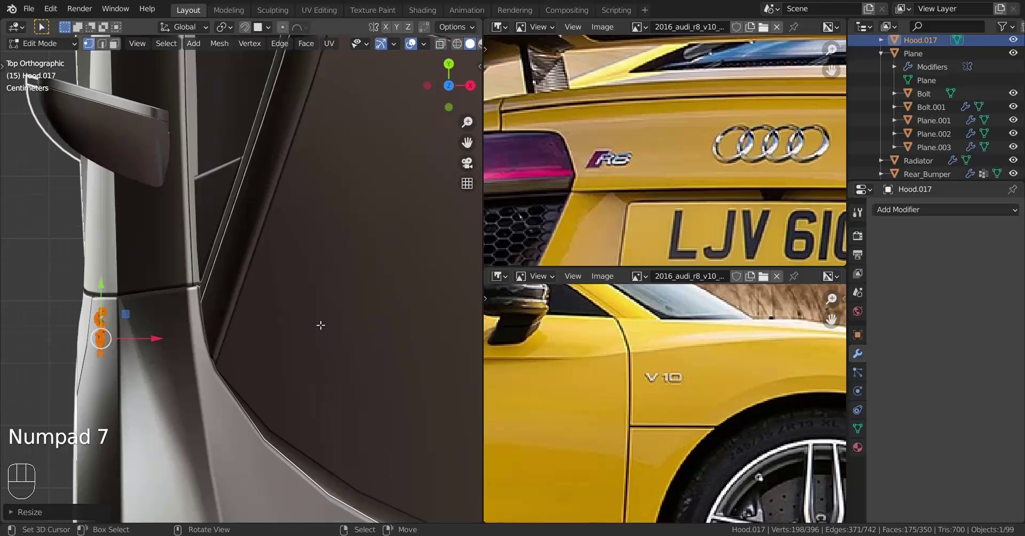
middle_click_drag(320, 325, 315, 314, "shift")
scroll(389, 293, "up", 3)
middle_click_drag(390, 293, 227, 361, "shift")
scroll(274, 360, "up", 1)
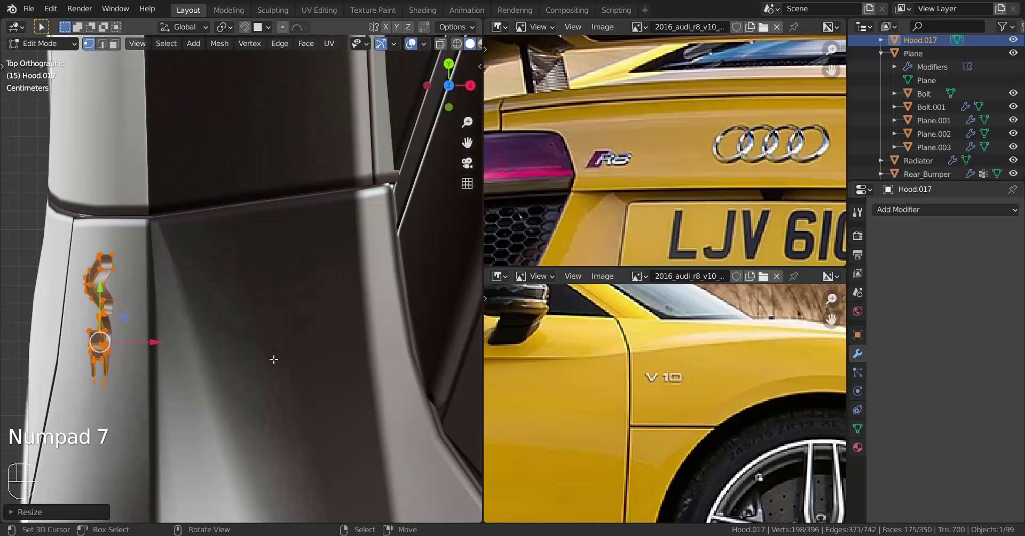
key("shift+ctrl+alt+s")
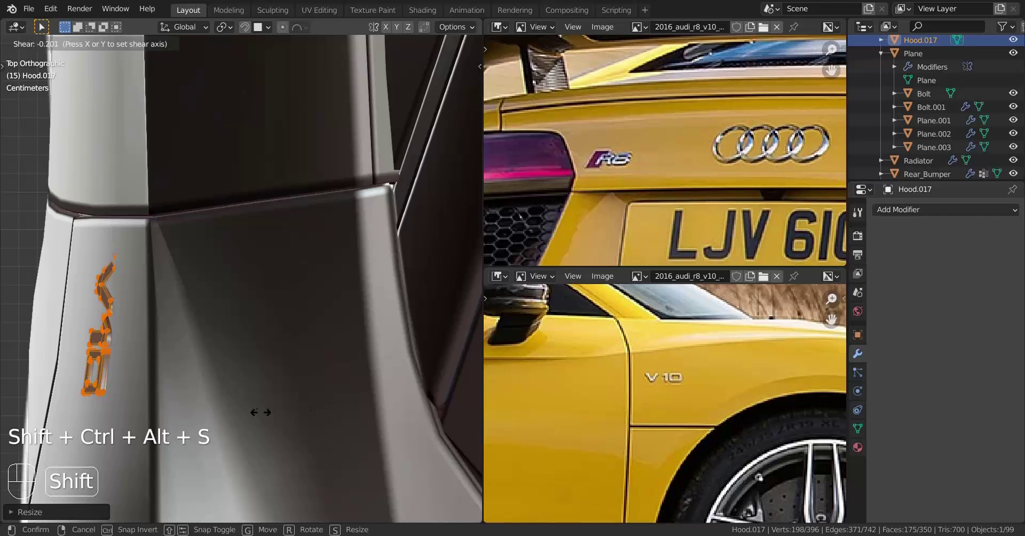
left_click(391, 372)
Recalculate the mirrored badge's normals and return to object mode with nothing selected
middle_click_drag(391, 371, 365, 323)
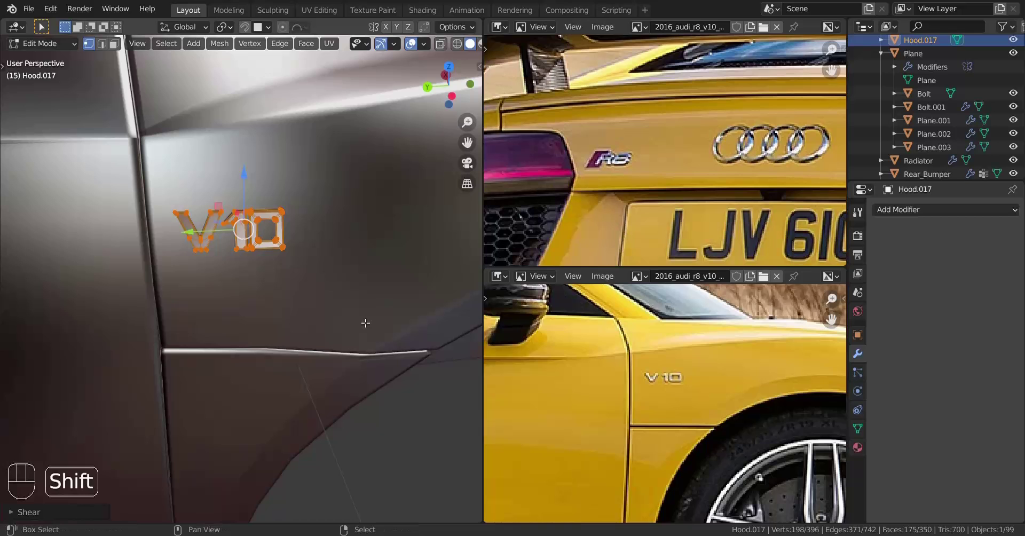
key("Tab")
key("a")
key("a")
key("a")
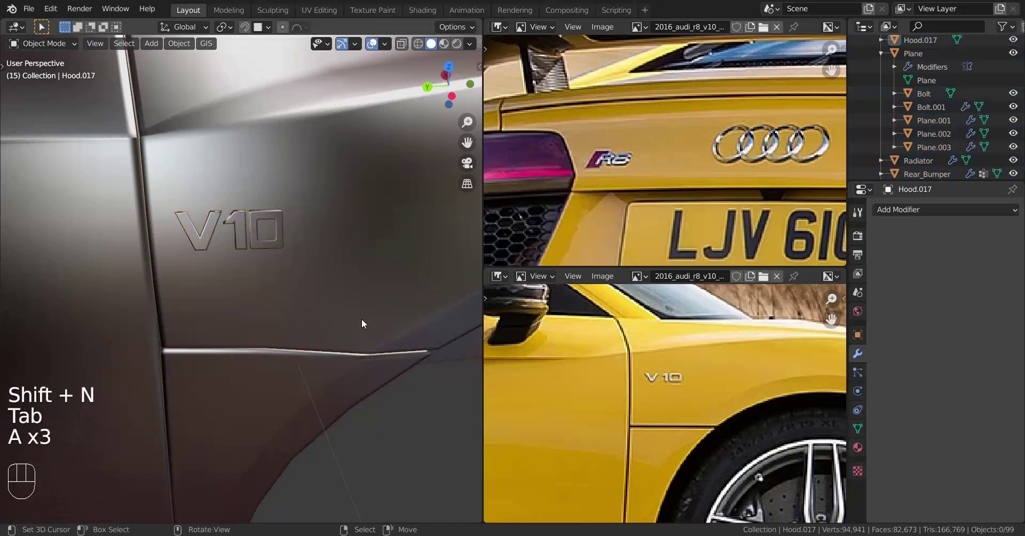
Examine the side reference photo around the side blade, the door handle and the round R8 fuel cap
middle_click_drag(361, 318, 230, 334)
scroll(312, 335, "down", 5)
middle_click_drag(312, 335, 180, 300)
scroll(180, 300, "down", 1)
scroll(564, 401, "down", 3)
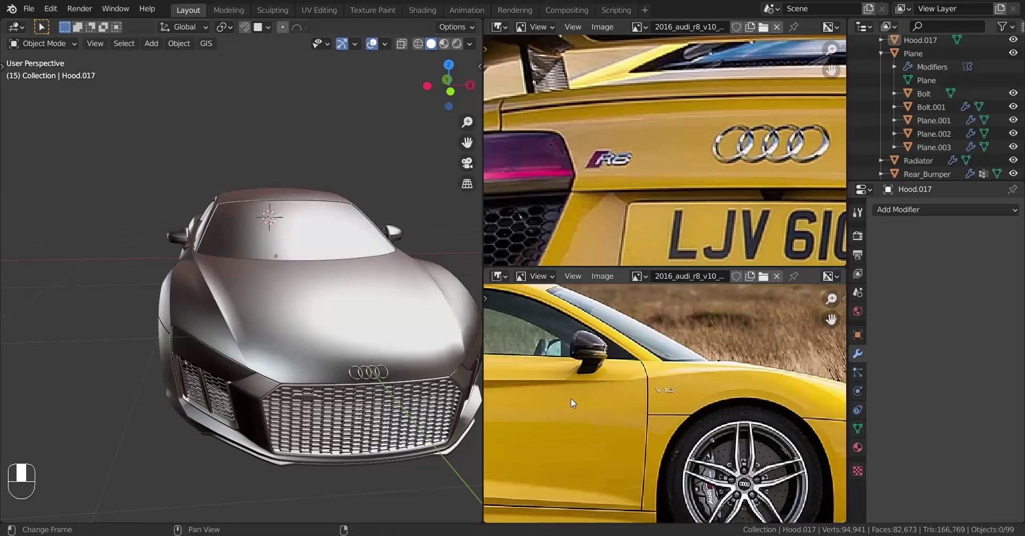
middle_click_drag(571, 401, 799, 394)
scroll(679, 417, "down", 3)
scroll(679, 417, "down", 1)
scroll(736, 402, "up", 6)
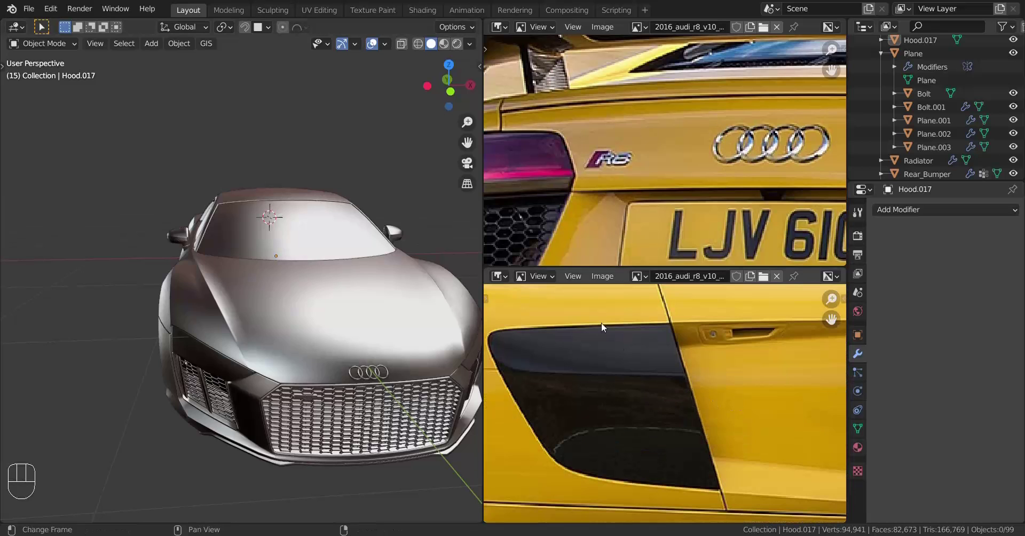
scroll(617, 396, "down", 3)
middle_click_drag(585, 396, 585, 465)
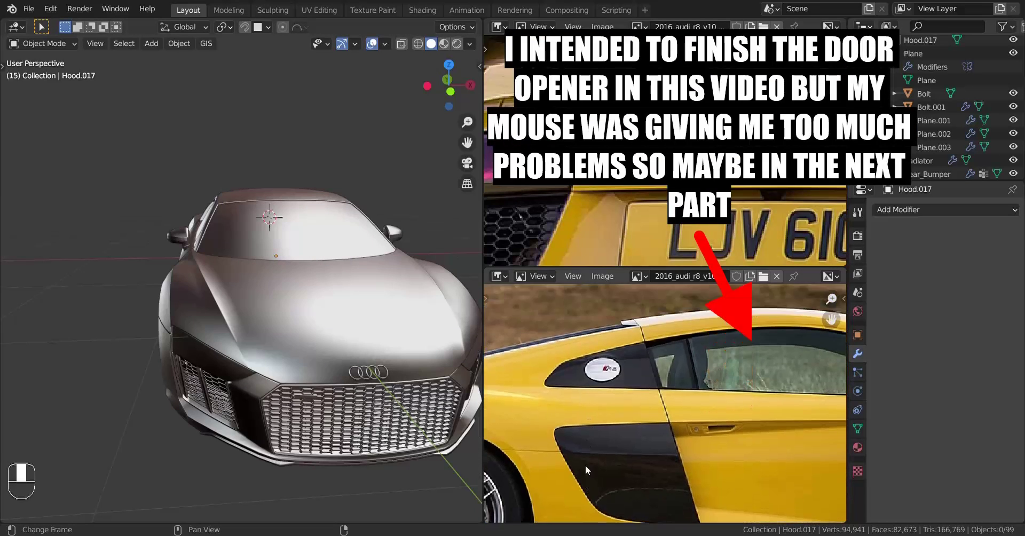
scroll(651, 382, "up", 6)
middle_click_drag(607, 426, 695, 423)
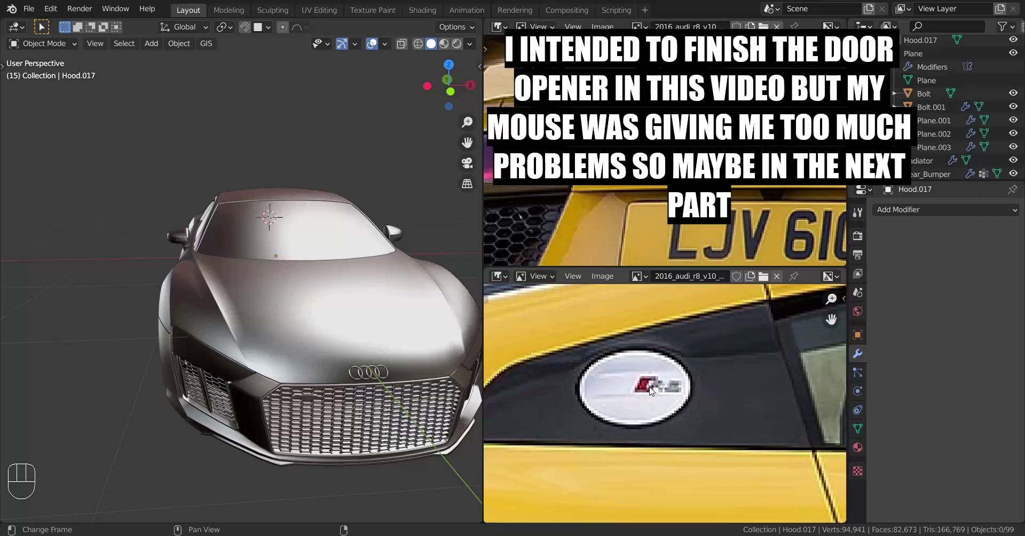
Inspect the car model's round fuel cap and rear badge area against the reference photos
scroll(257, 349, "down", 5)
middle_click_drag(257, 350, 452, 396)
middle_click_drag(125, 391, 244, 407, "shift")
scroll(326, 414, "up", 4)
middle_click_drag(294, 378, 288, 335)
scroll(288, 335, "down", 2)
scroll(192, 252, "up", 5)
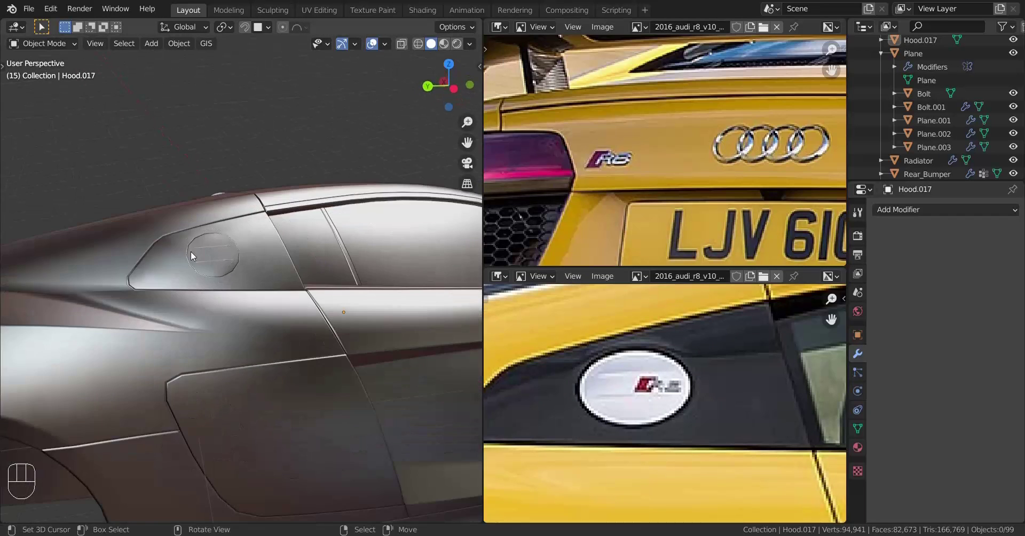
scroll(191, 251, "down", 5)
mouse_move(179, 335)
middle_mouse_down()
mouse_move(258, 332)
mouse_move(176, 350)
middle_mouse_up()
scroll(176, 351, "up", 3)
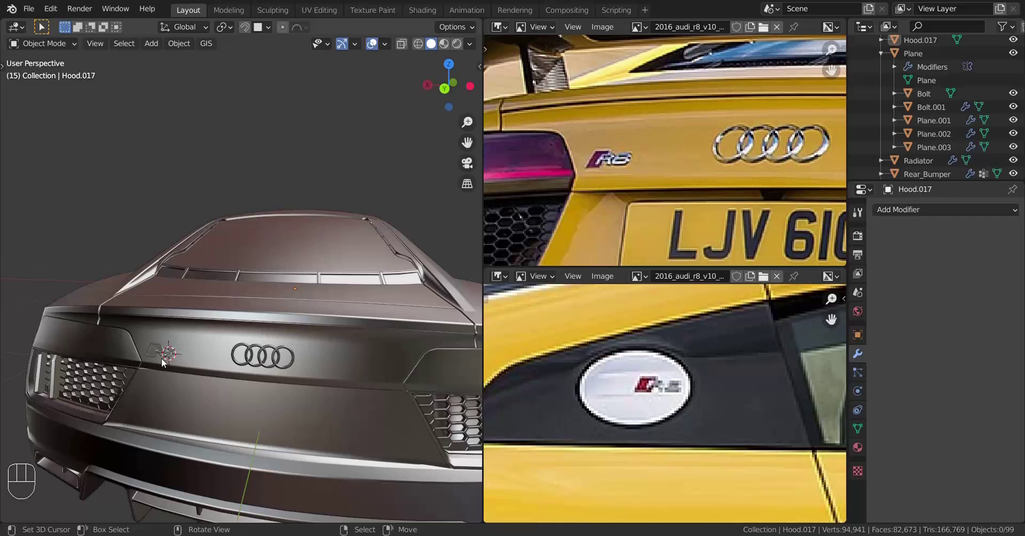
scroll(148, 342, "down", 5)
middle_click_drag(251, 335, 357, 332)
scroll(265, 336, "up", 6)
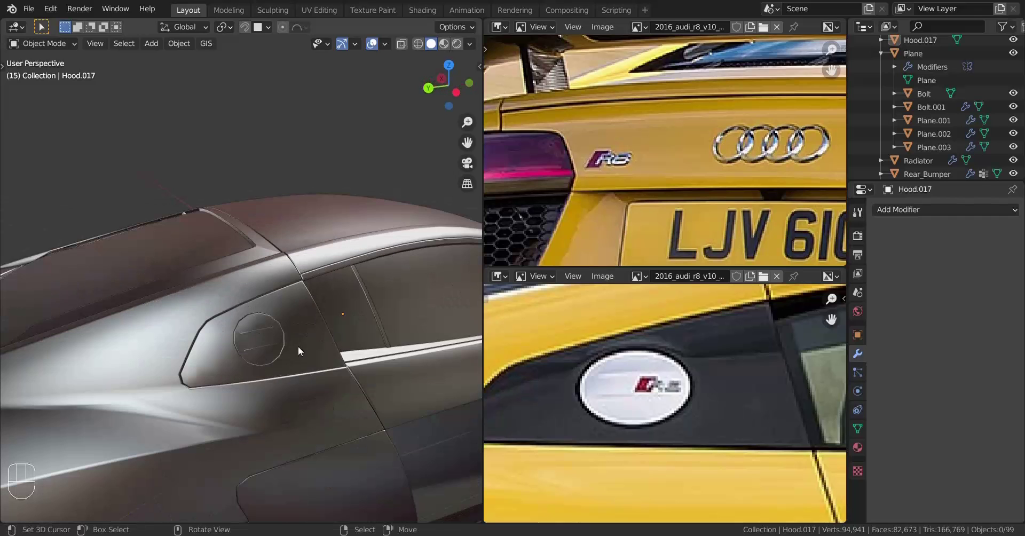
scroll(284, 428, "down", 5)
scroll(275, 412, "up", 5)
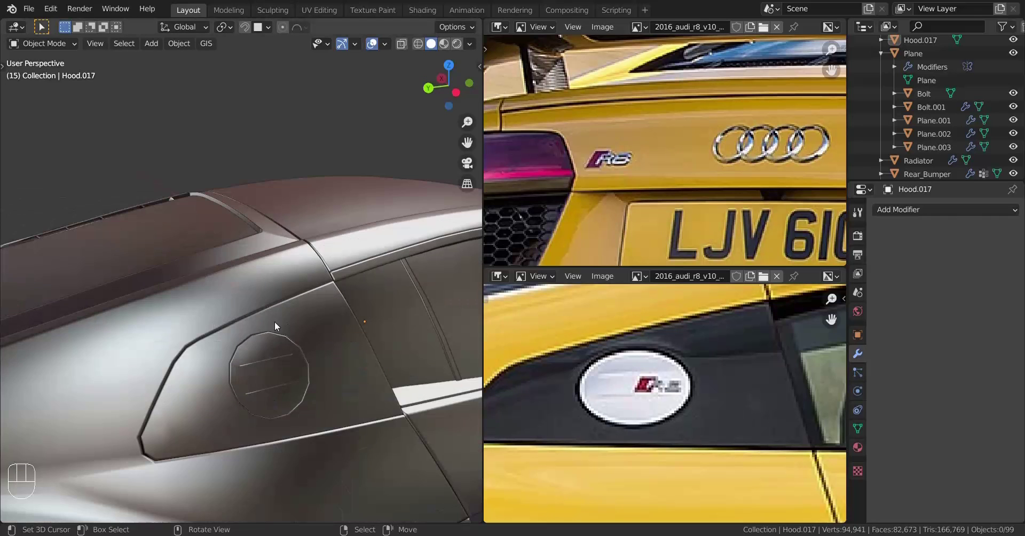
scroll(274, 387, "down", 5)
middle_click_drag(392, 408, 216, 422)
scroll(386, 424, "up", 2)
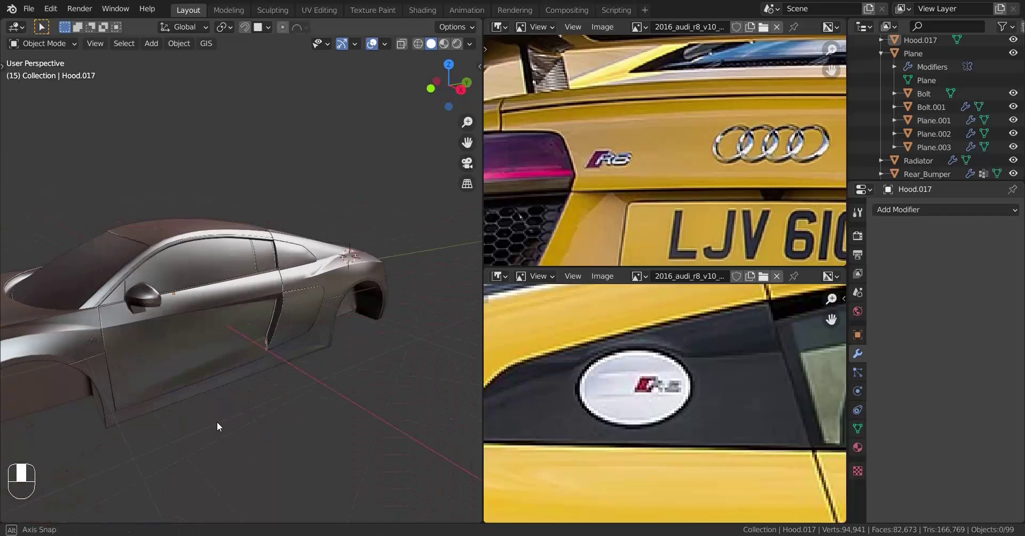
scroll(299, 388, "up", 1)
scroll(201, 374, "down", 2)
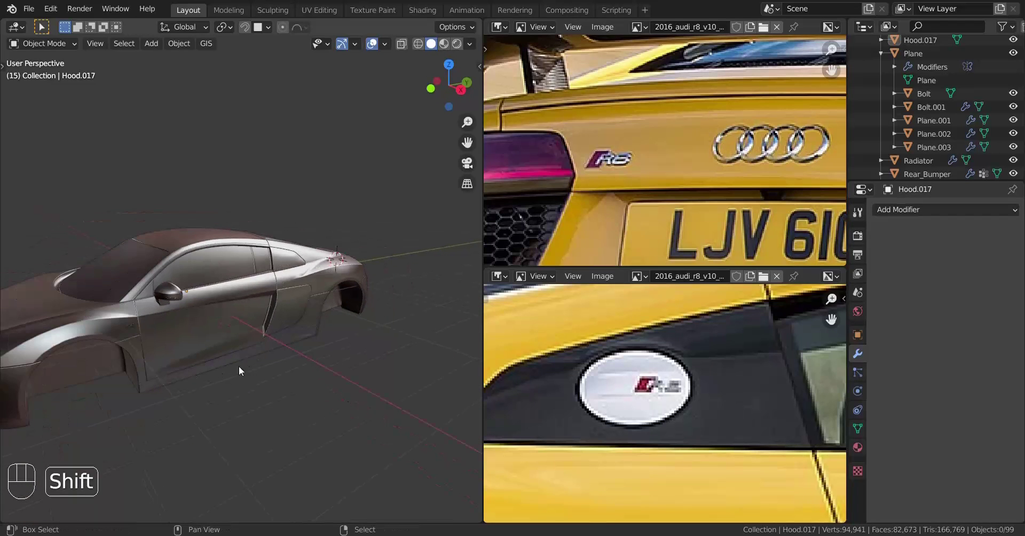
scroll(270, 346, "down", 3)
scroll(299, 330, "up", 4)
middle_click_drag(173, 315, 216, 322, "shift")
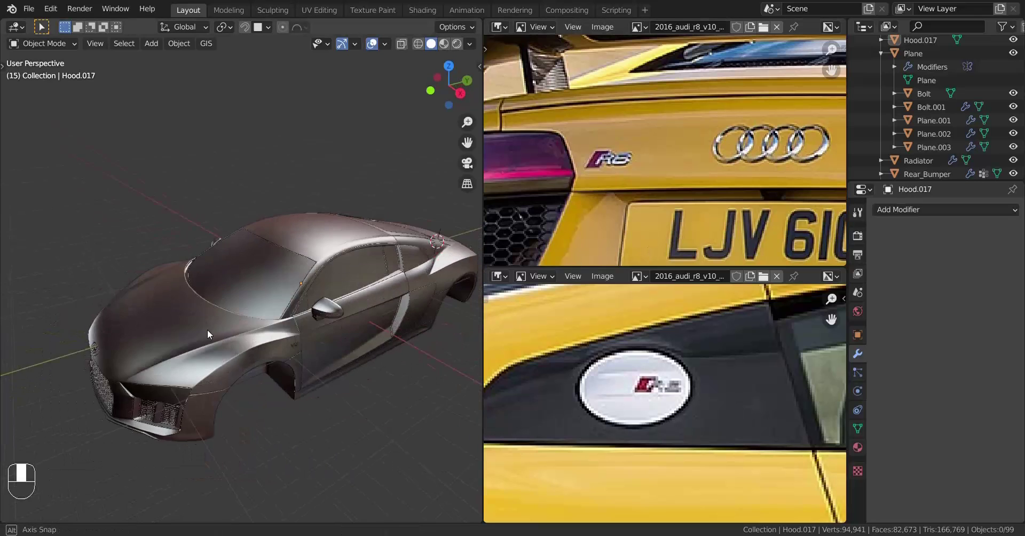
scroll(208, 329, "up", 5)
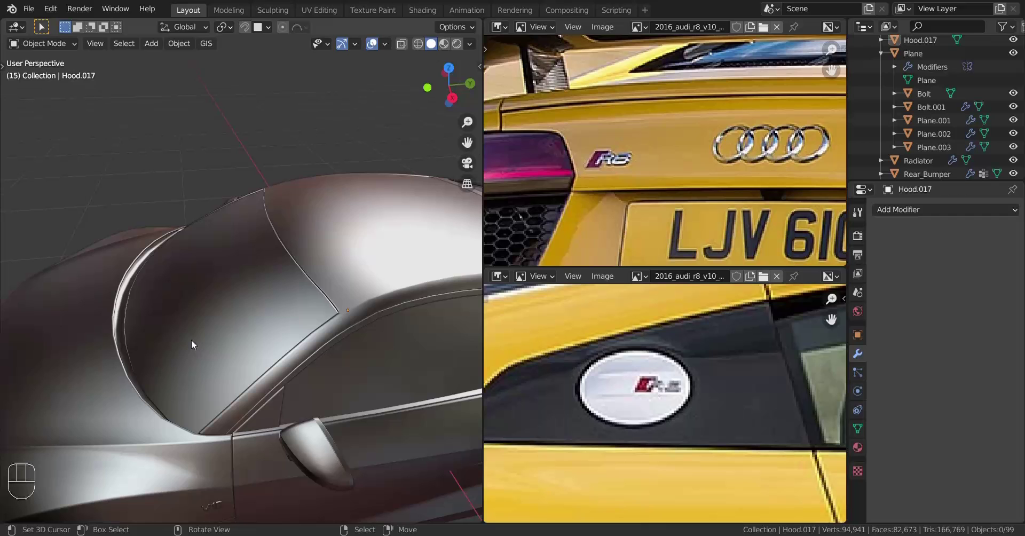
middle_click_drag(178, 341, 226, 338, "shift")
scroll(225, 338, "up", 2)
scroll(204, 399, "down", 4)
mouse_move(204, 398)
middle_mouse_down()
mouse_move(219, 351)
mouse_move(203, 390)
middle_mouse_up()
scroll(220, 351, "up", 3)
scroll(203, 389, "up", 2)
scroll(212, 295, "down", 2)
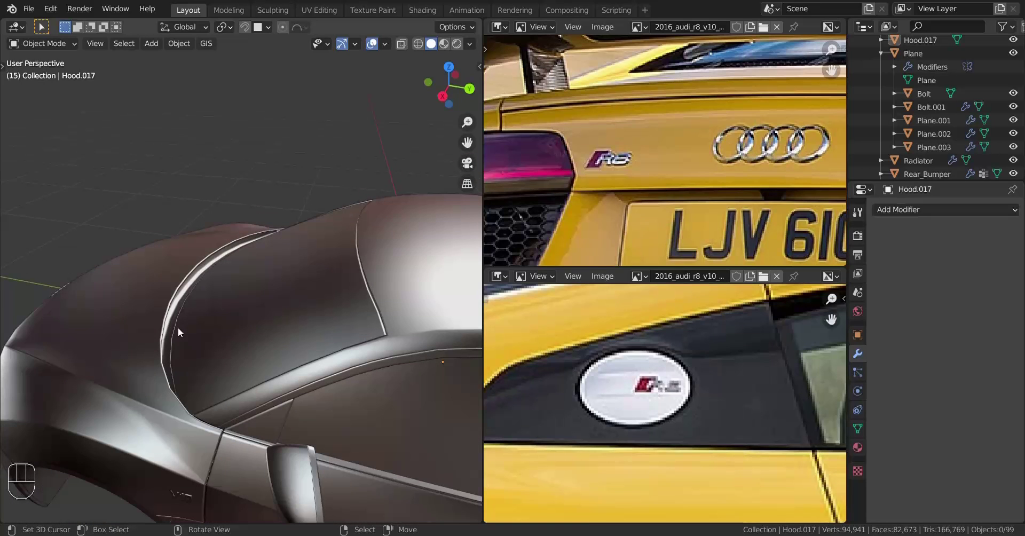
middle_click_drag(178, 328, 316, 310)
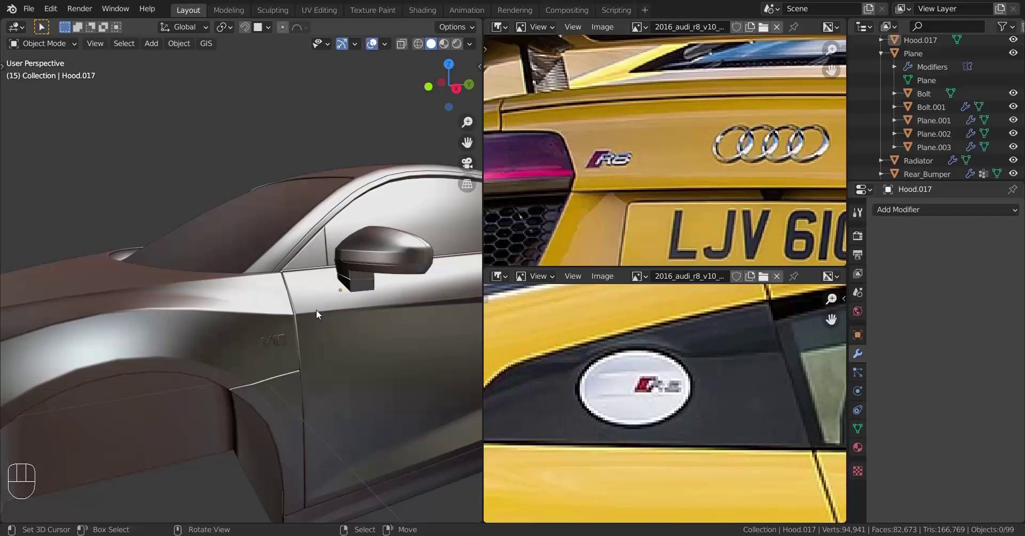
middle_click_drag(321, 300, 306, 309)
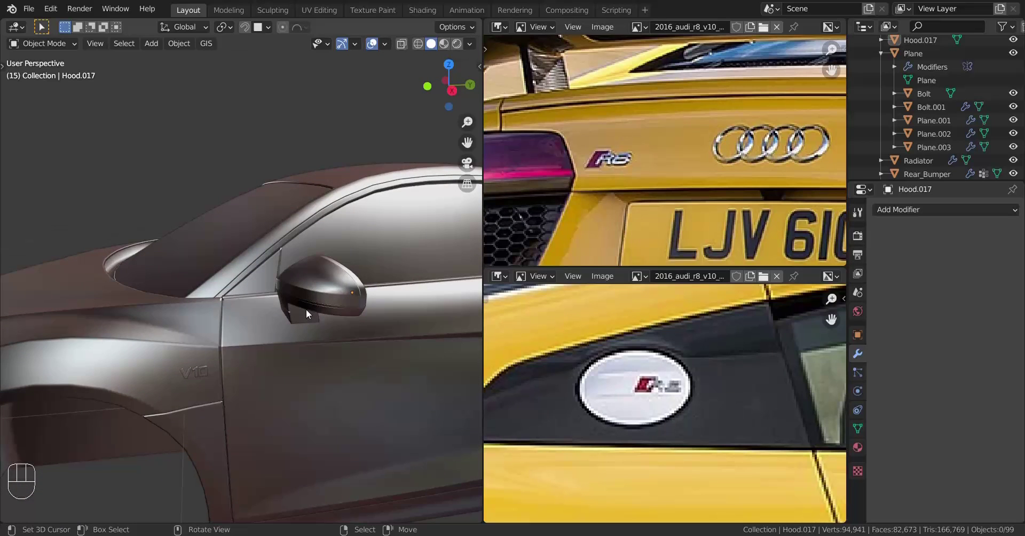
mouse_move(308, 309)
middle_mouse_down()
mouse_move(289, 313)
mouse_move(304, 317)
middle_mouse_up()
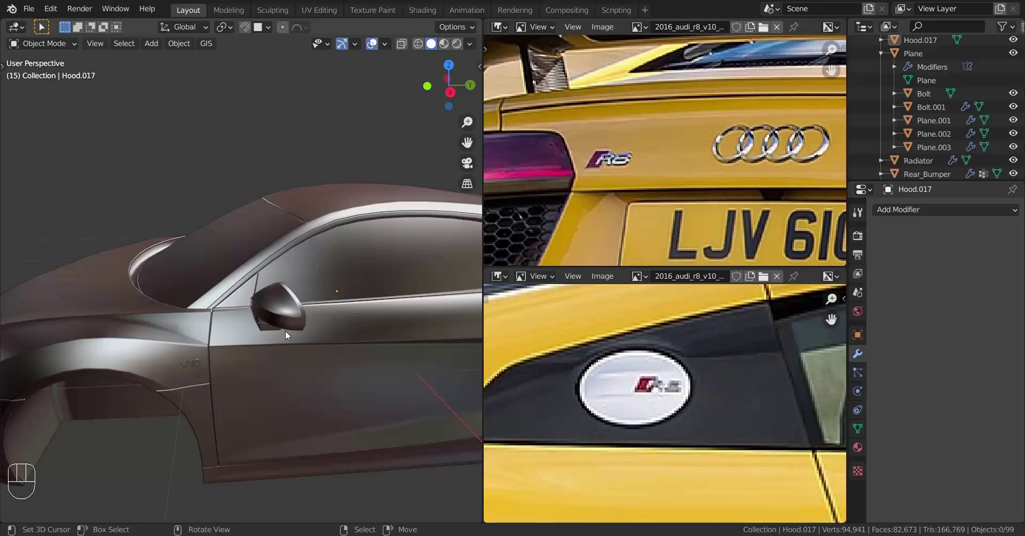
middle_click_drag(285, 331, 285, 384)
scroll(236, 391, "up", 3)
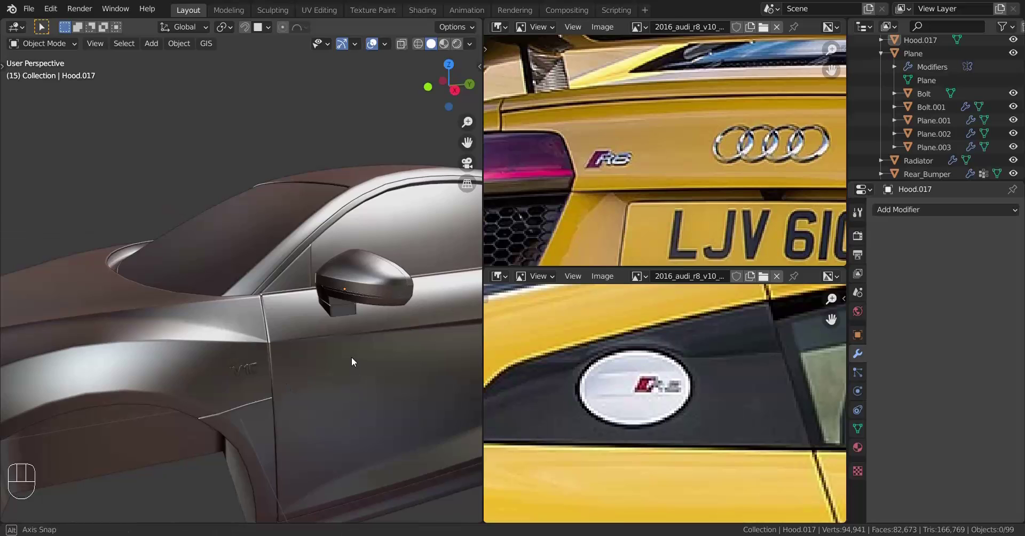
middle_click_drag(351, 358, 327, 365)
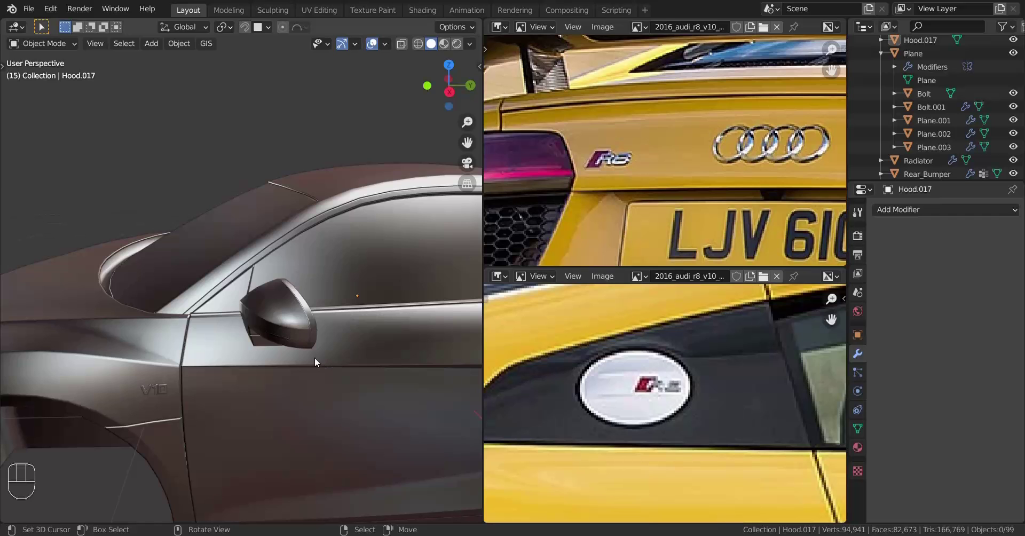
mouse_move(315, 357)
middle_mouse_down()
mouse_move(366, 412)
mouse_move(343, 368)
mouse_move(314, 360)
mouse_move(319, 371)
mouse_move(255, 378)
mouse_move(307, 368)
middle_mouse_up()
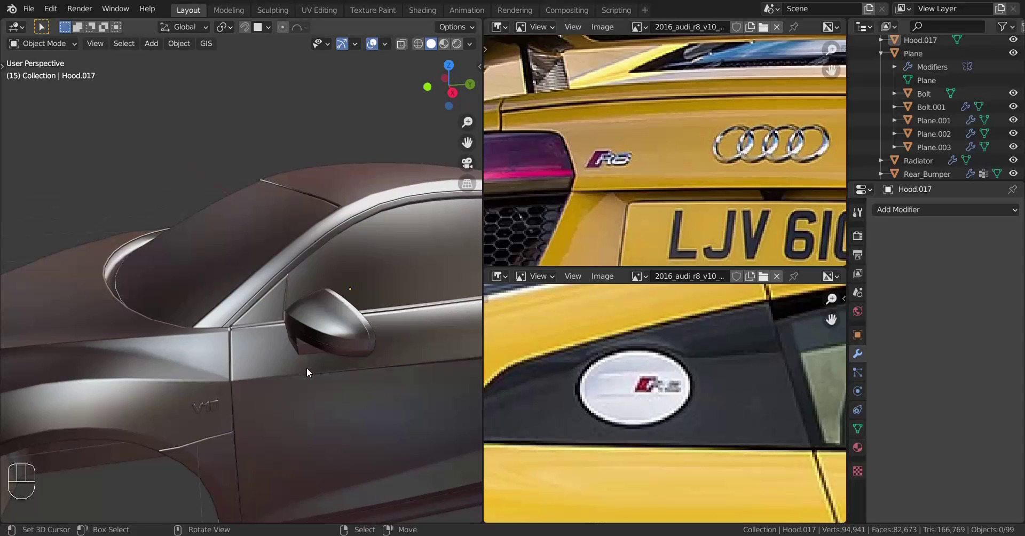
middle_click_drag(307, 367, 224, 363)
scroll(225, 377, "up", 6)
middle_click_drag(240, 340, 296, 376)
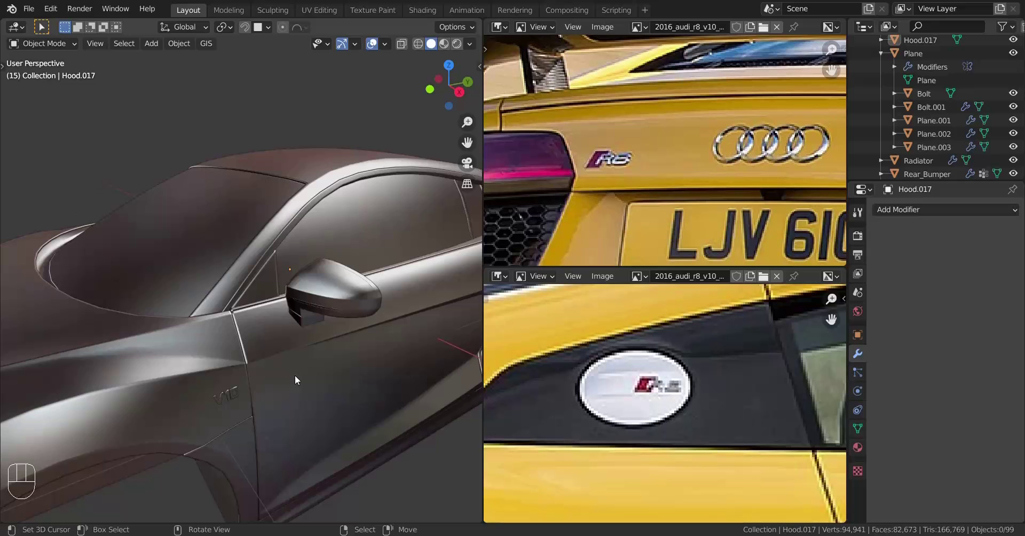